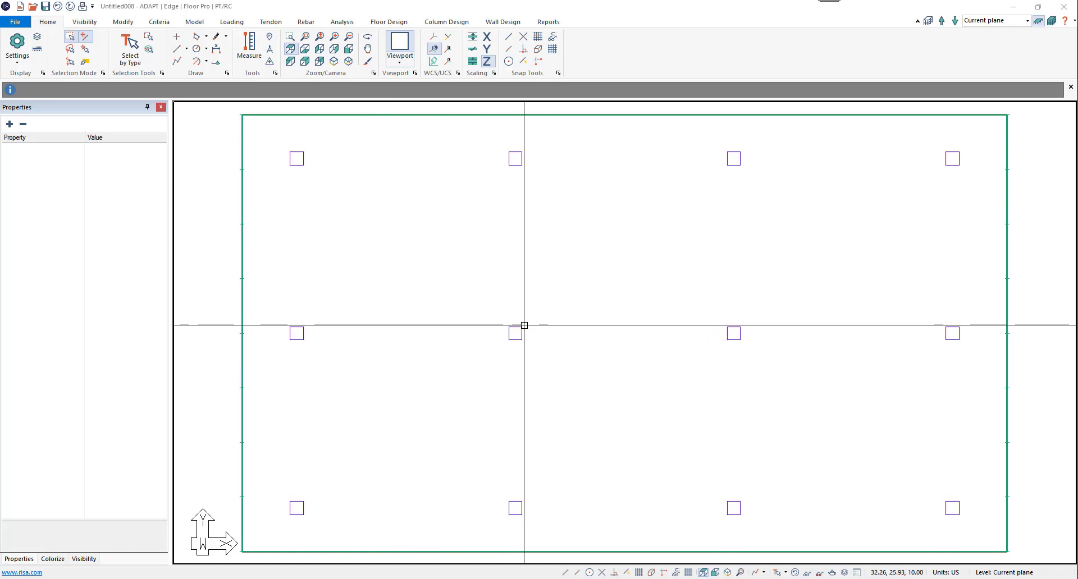
Step: Keep long-term deflection on the ACI Multiplier Method with a multiplier of 2 and accept it
{"action": "left_click", "coordinate": [166, 22]}
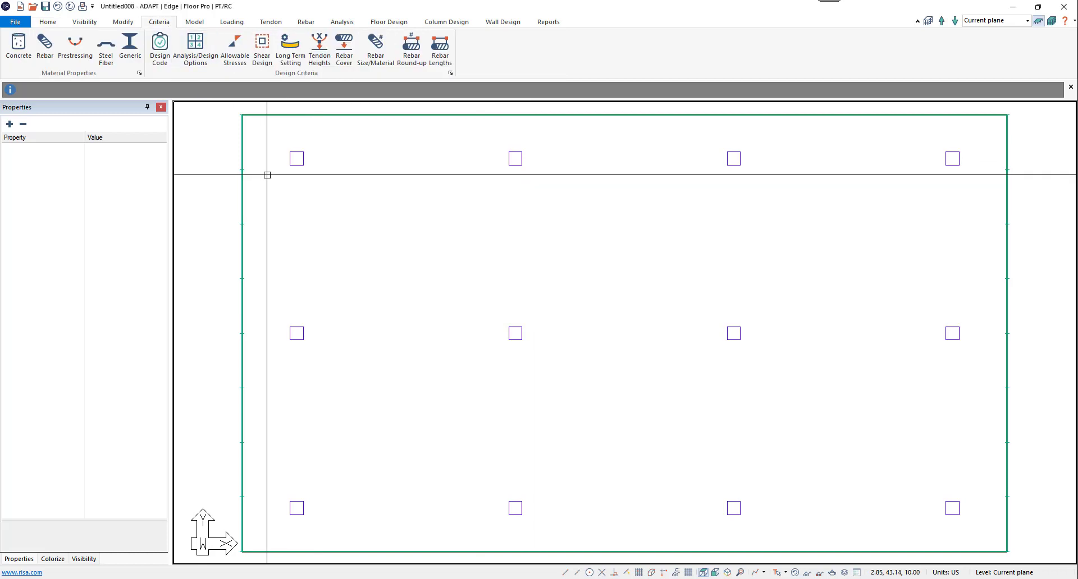
{"action": "left_click", "coordinate": [290, 54]}
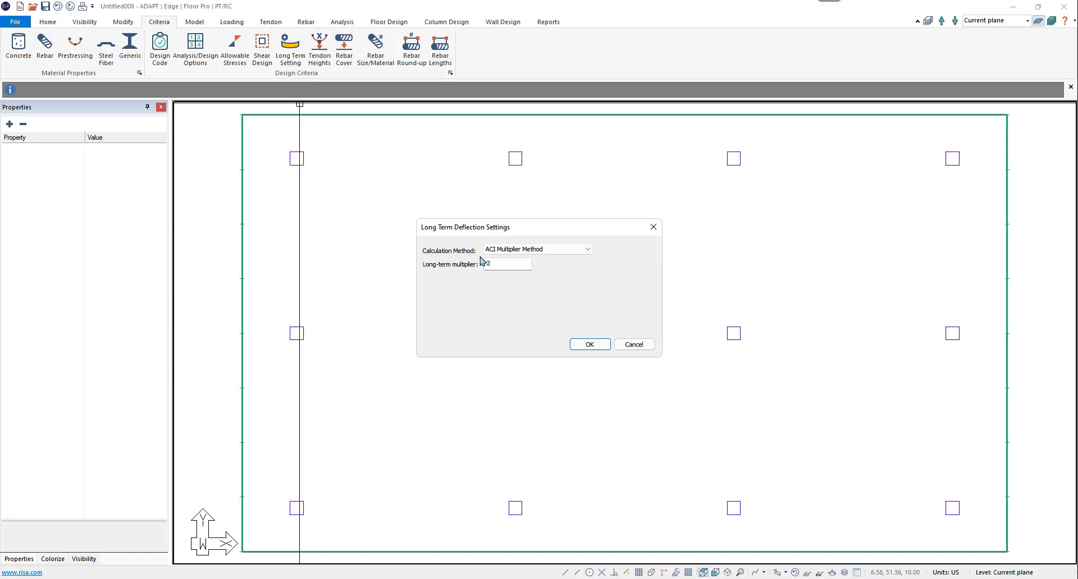
{"action": "left_click", "coordinate": [555, 252]}
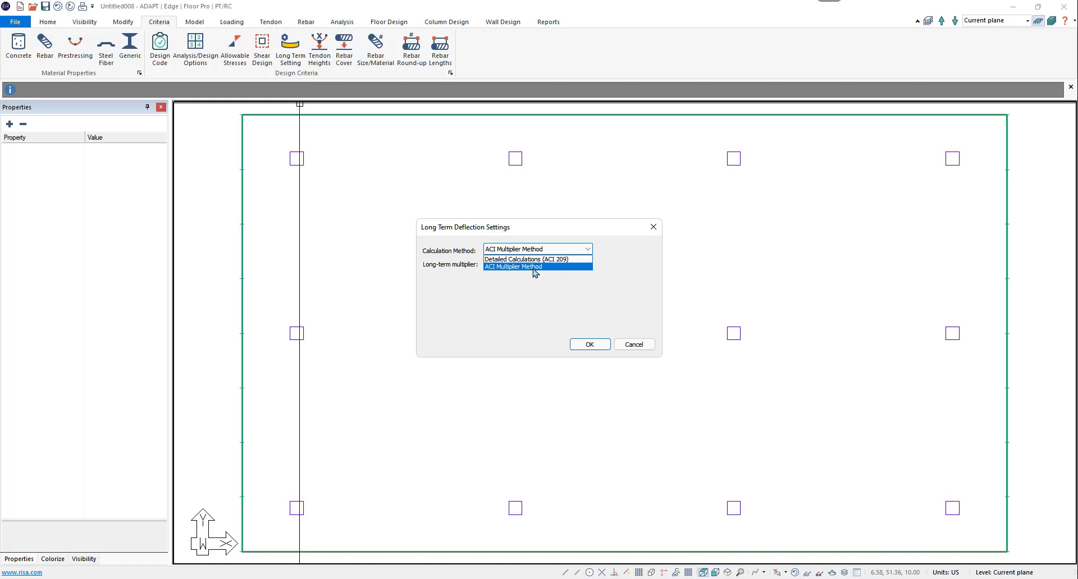
{"action": "left_click", "coordinate": [444, 299]}
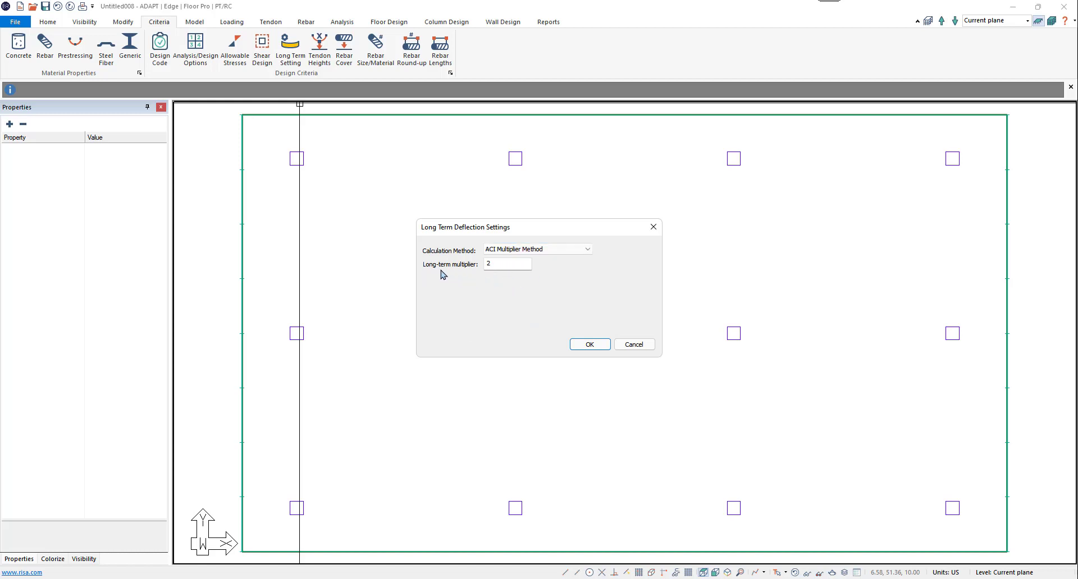
{"action": "double_click", "coordinate": [501, 265]}
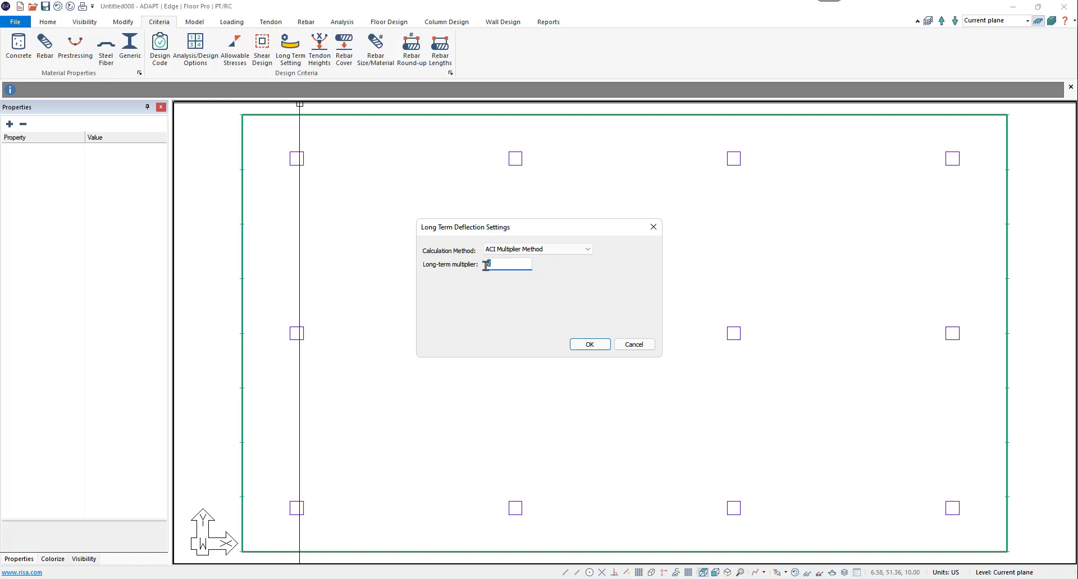
{"action": "left_click", "coordinate": [593, 348]}
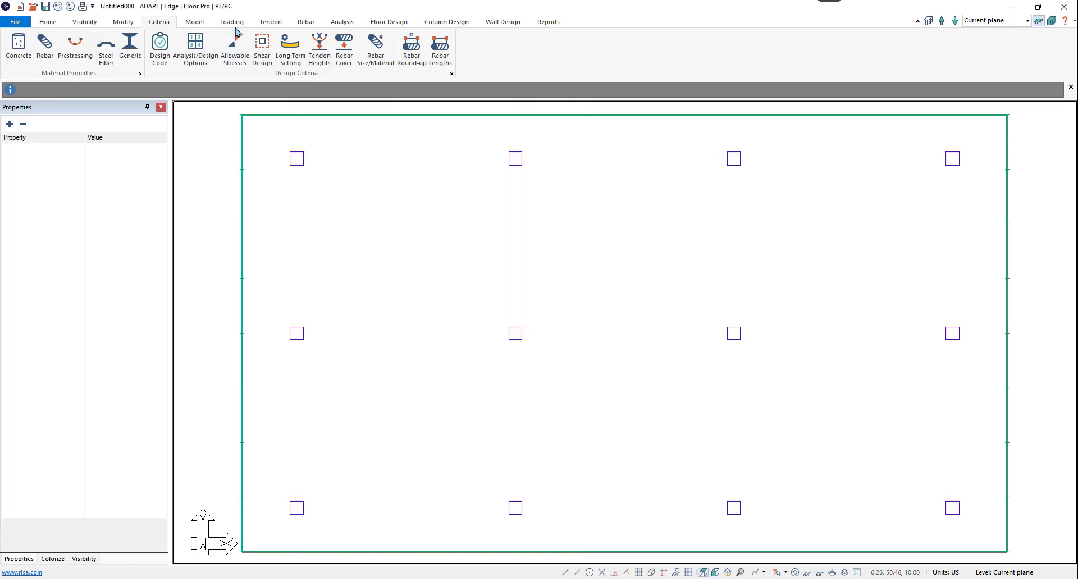
{"action": "left_click", "coordinate": [232, 22]}
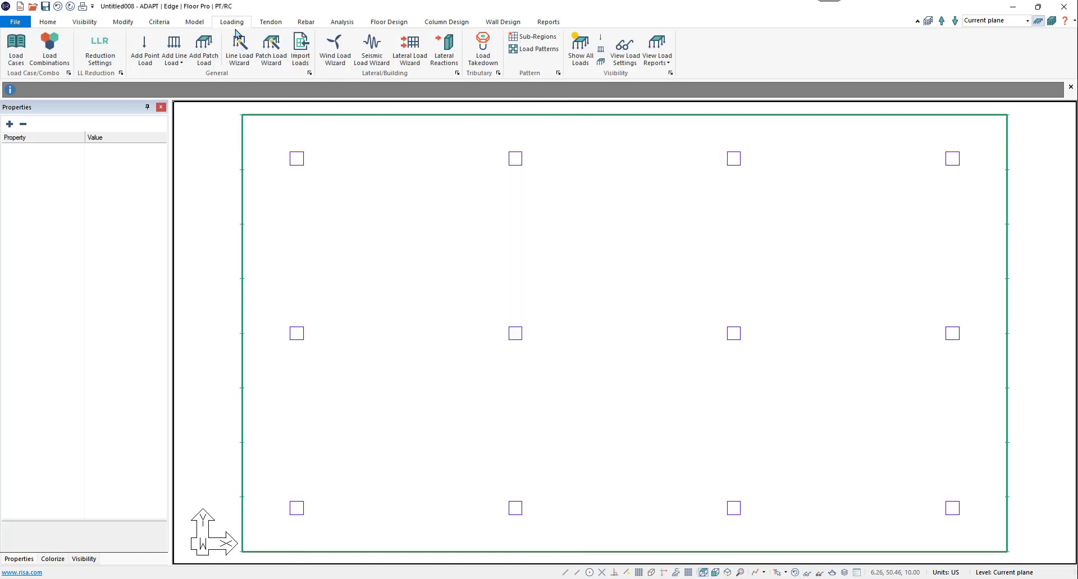
Step: Open the load combinations list and choose CRACKED DEFLECTION as the new combination's type
{"action": "left_click", "coordinate": [64, 64]}
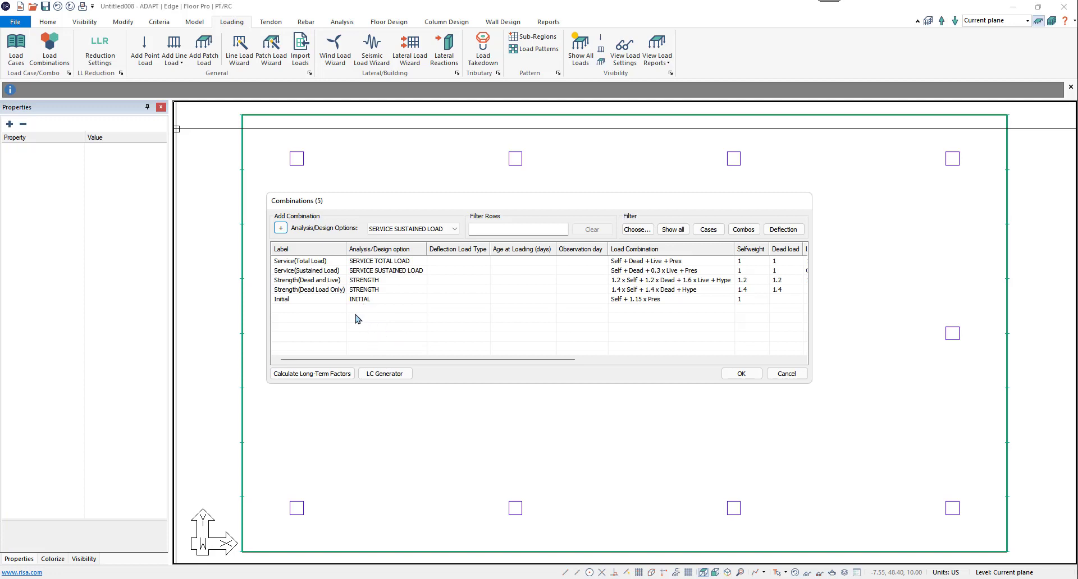
{"action": "left_click", "coordinate": [330, 318]}
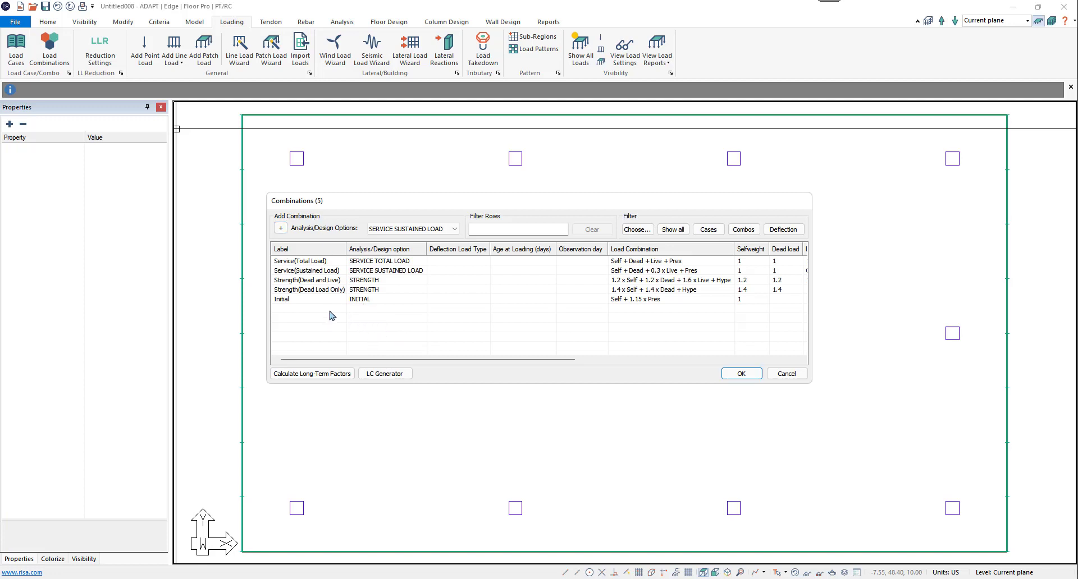
{"action": "left_click", "coordinate": [396, 229]}
Step: Add a cracked-deflection combination named Sustained Load with Sustained deflection load type
{"action": "left_click", "coordinate": [393, 271]}
{"action": "left_click", "coordinate": [281, 228]}
{"action": "double_click", "coordinate": [313, 309]}
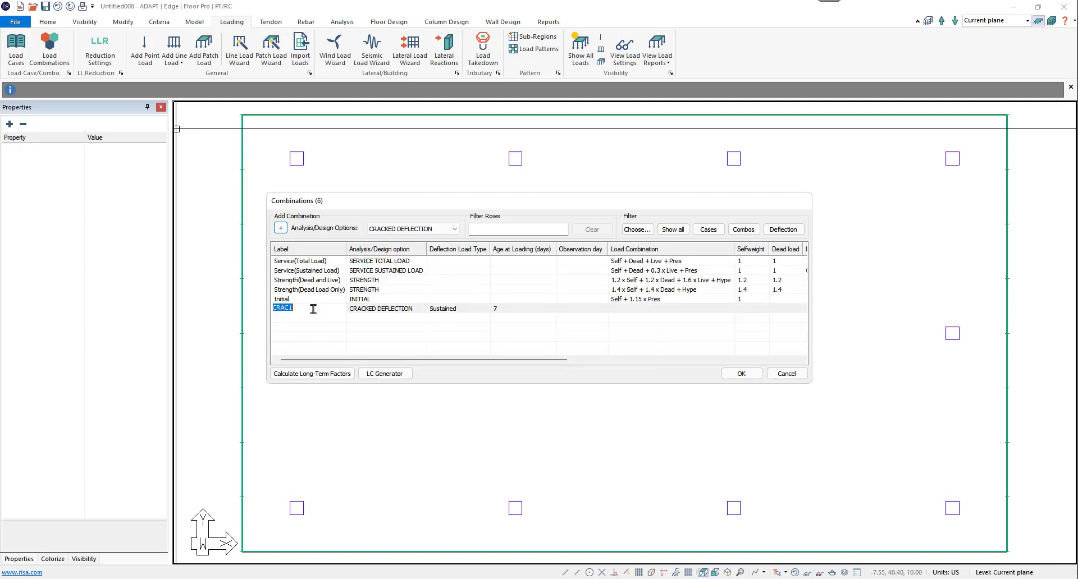
{"action": "type", "text": "Sustained Load"}
{"action": "left_click", "coordinate": [312, 325]}
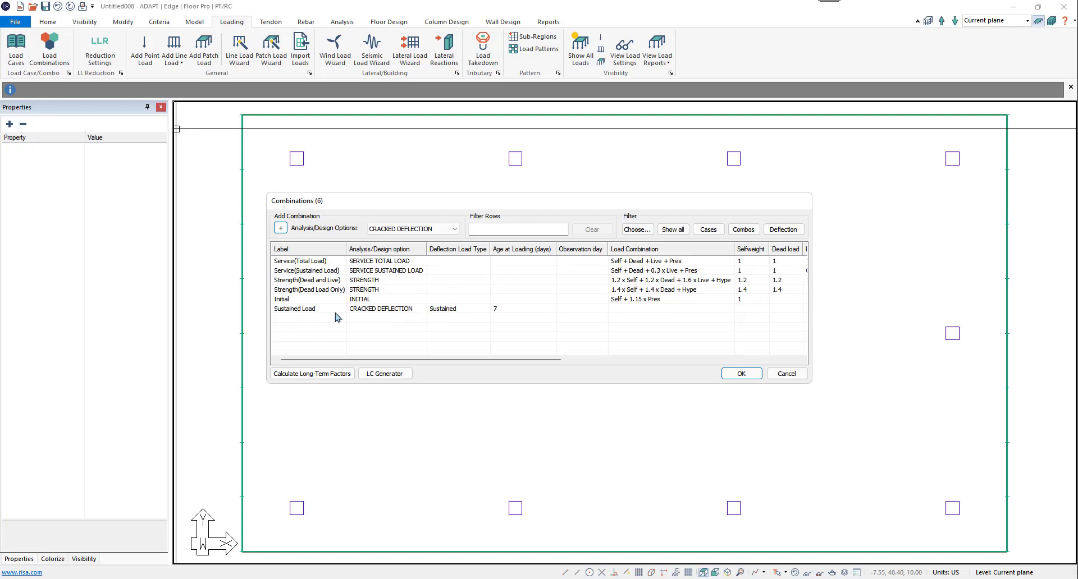
{"action": "left_click", "coordinate": [449, 310]}
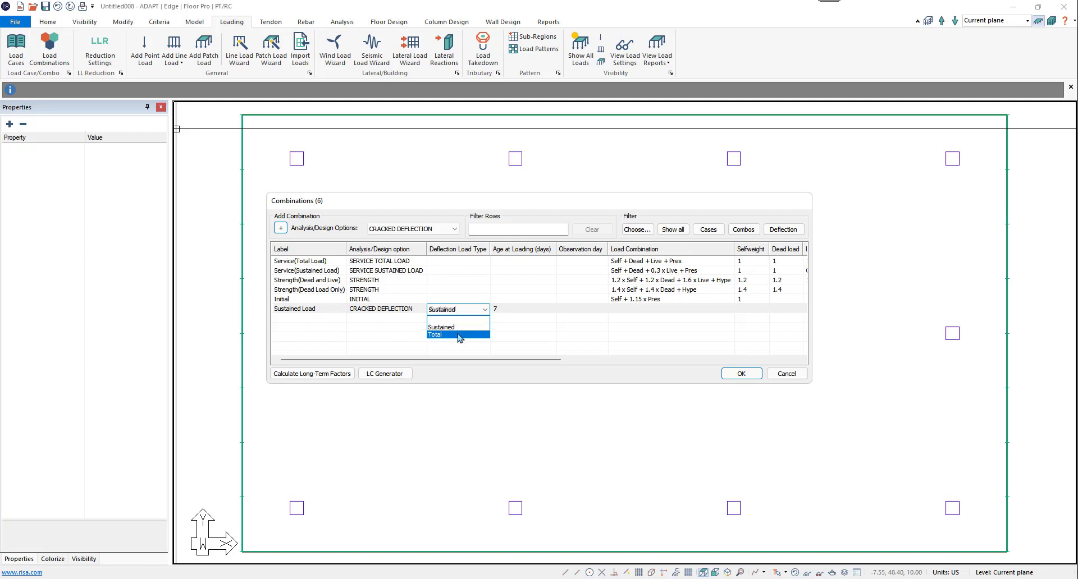
{"action": "left_click", "coordinate": [457, 328]}
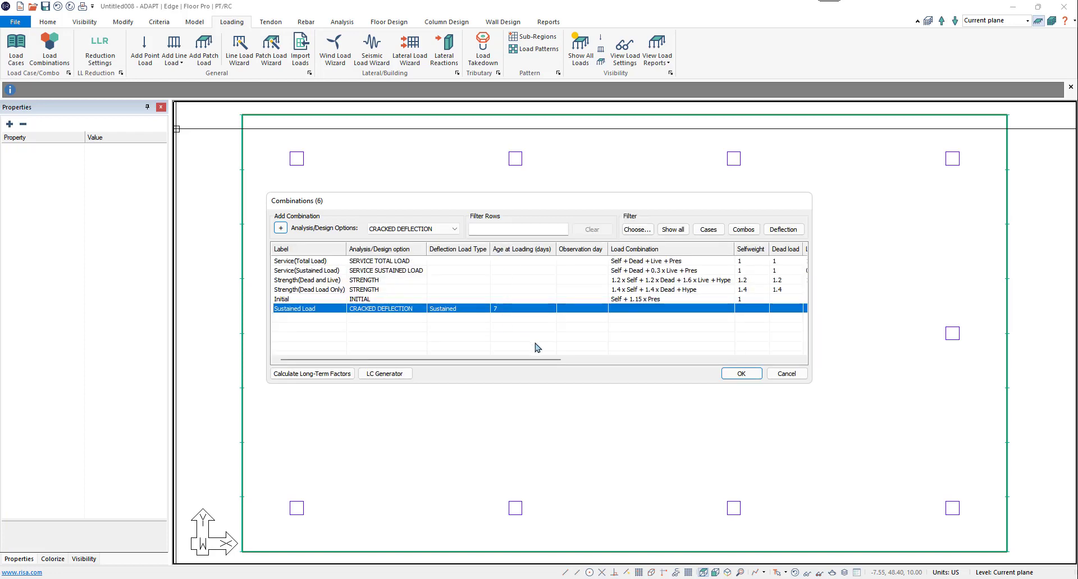
Step: Enter Selfweight 1, Dead load 1 and Live load 0.3 in the Sustained Load row
{"action": "left_click_drag", "start_coordinate": [551, 359], "coordinate": [627, 361]}
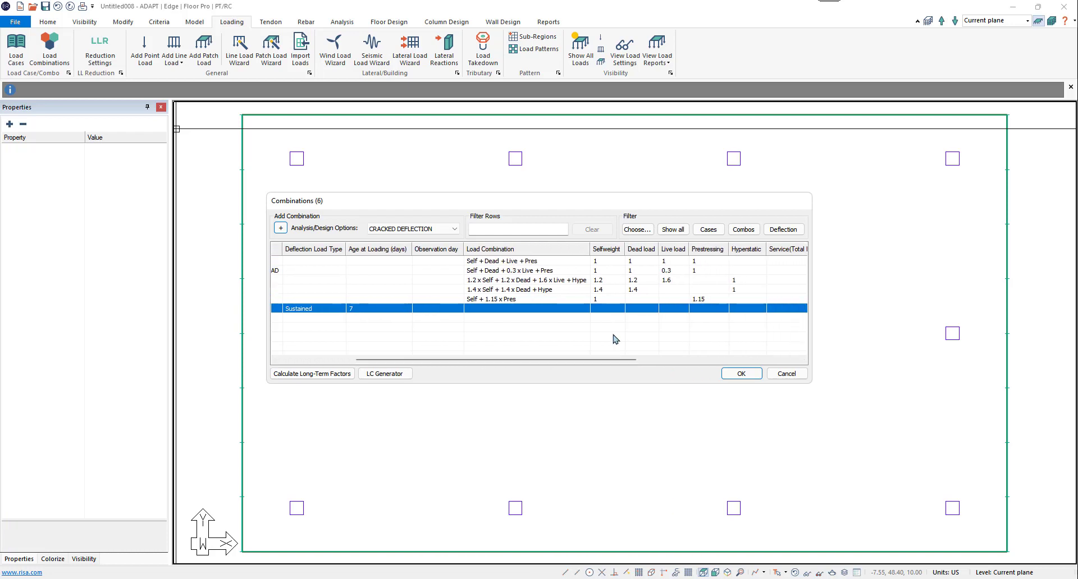
{"action": "left_click", "coordinate": [610, 310]}
{"action": "type", "text": "1"}
{"action": "left_click", "coordinate": [644, 310]}
{"action": "type", "text": "1"}
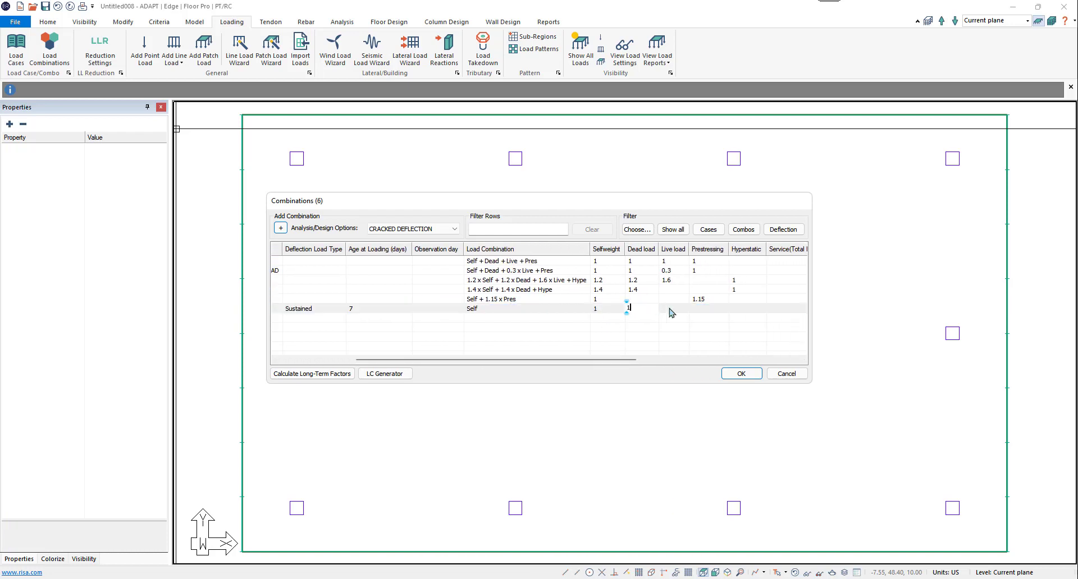
{"action": "left_click", "coordinate": [670, 310]}
{"action": "type", "text": "0.3"}
{"action": "key", "text": "Return"}
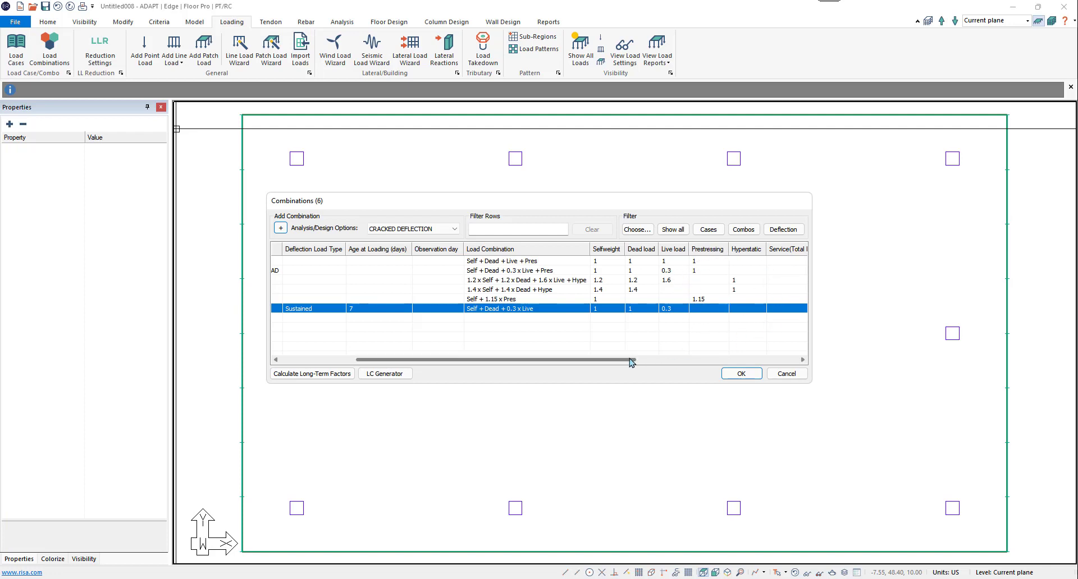
{"action": "left_click_drag", "start_coordinate": [632, 363], "coordinate": [539, 364]}
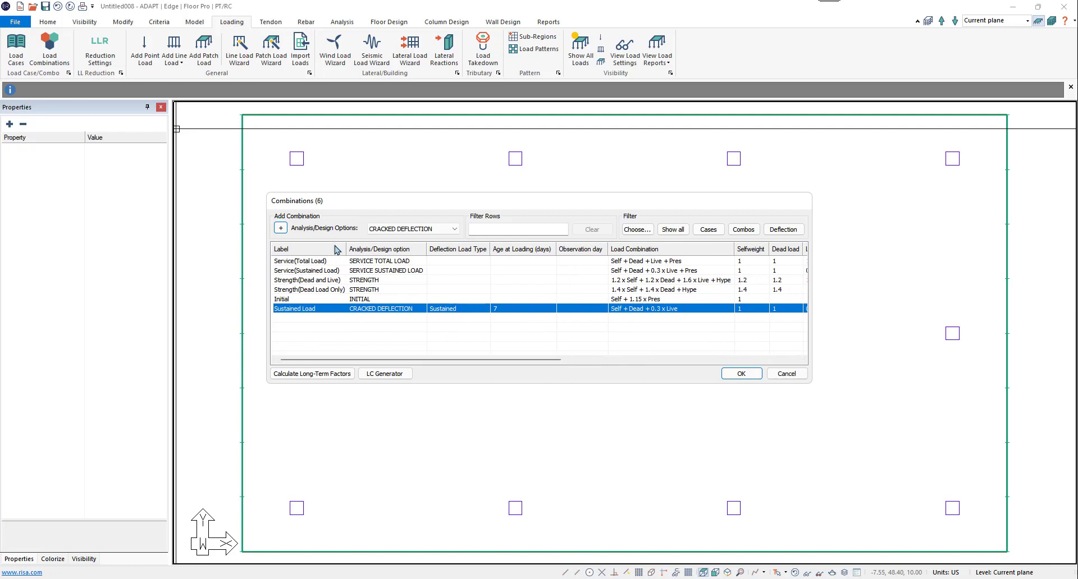
Step: Add a Long-Term Deflection combination, Long_Term1, with Auto deflection load type
{"action": "left_click", "coordinate": [393, 229]}
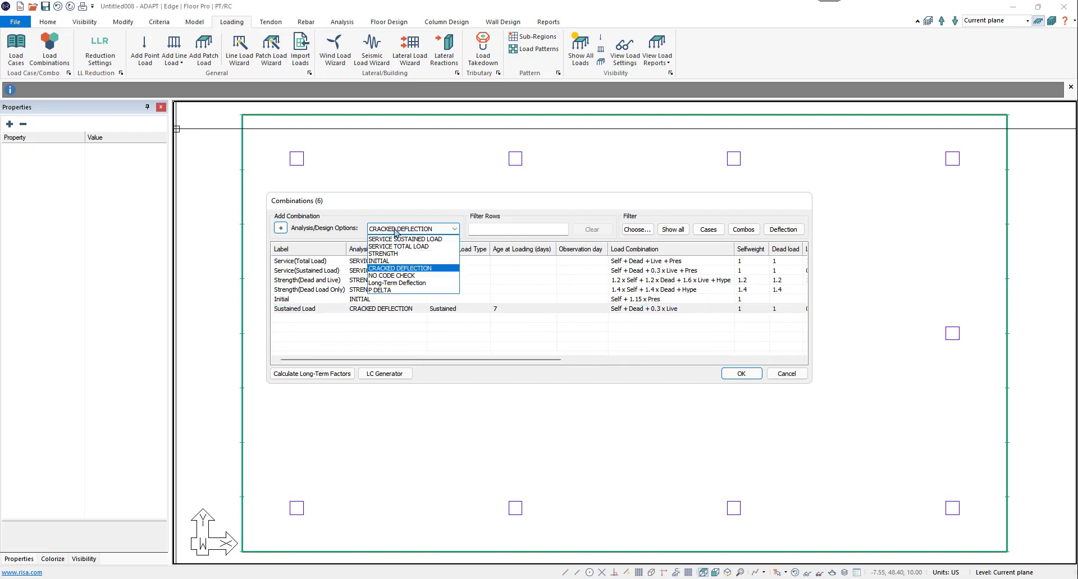
{"action": "left_click", "coordinate": [391, 283]}
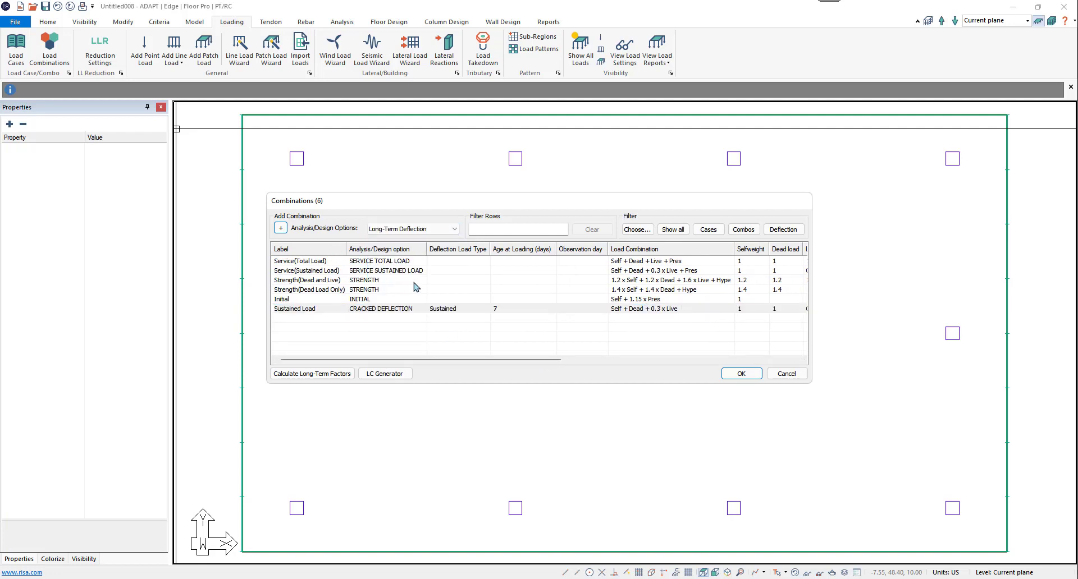
{"action": "left_click", "coordinate": [280, 229]}
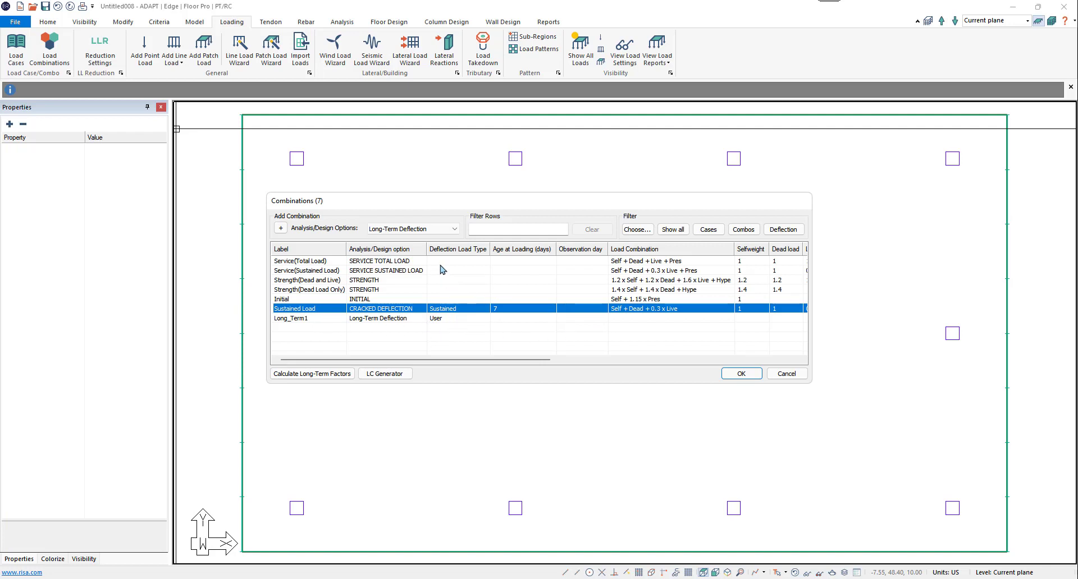
{"action": "left_click", "coordinate": [466, 319]}
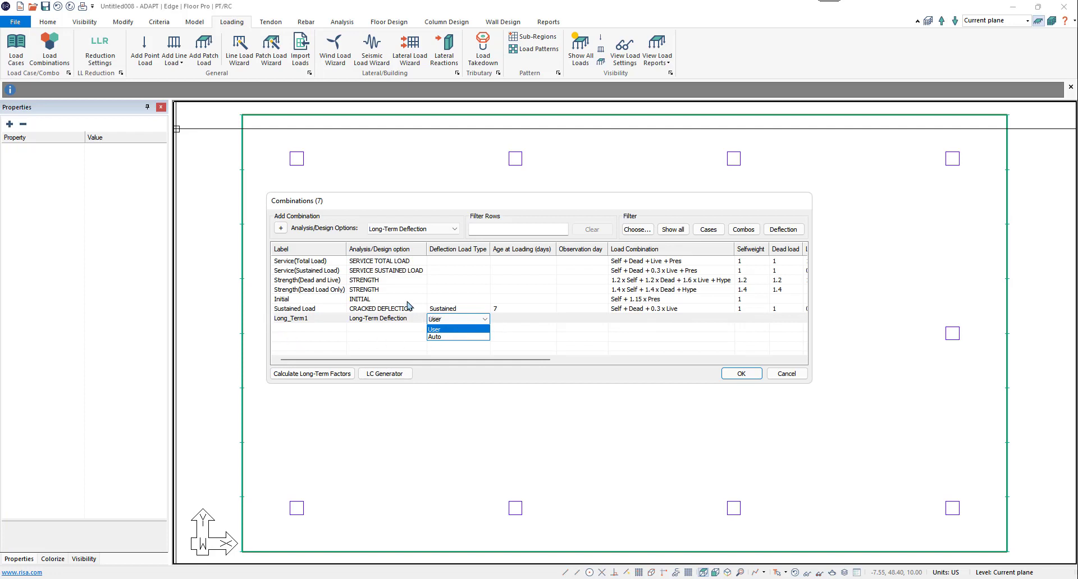
{"action": "left_click", "coordinate": [448, 338]}
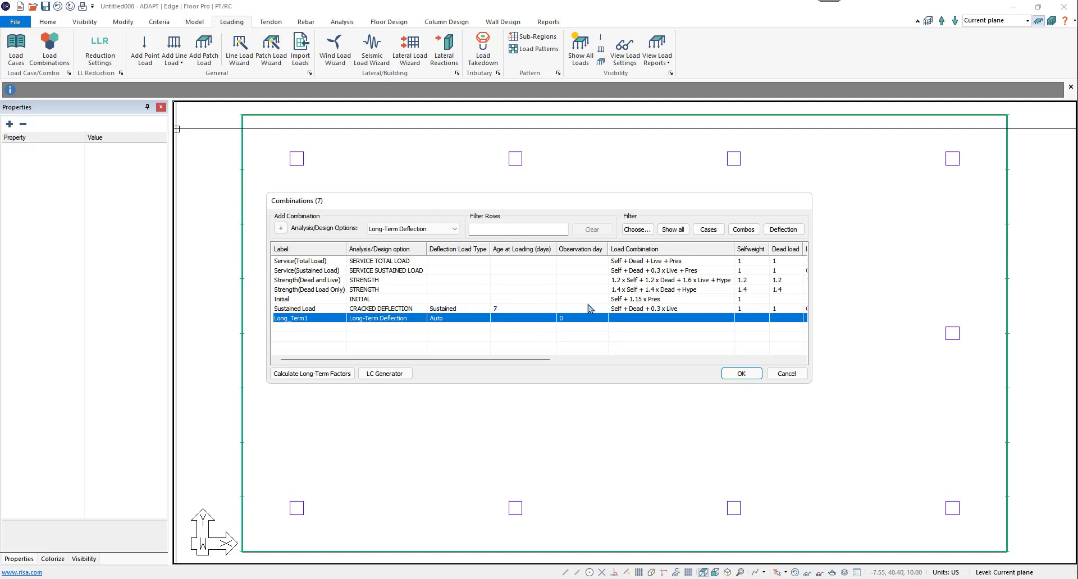
Step: Set Long_Term1's observation day to 5000 and its Sustained Load factor to 1
{"action": "left_click", "coordinate": [573, 318]}
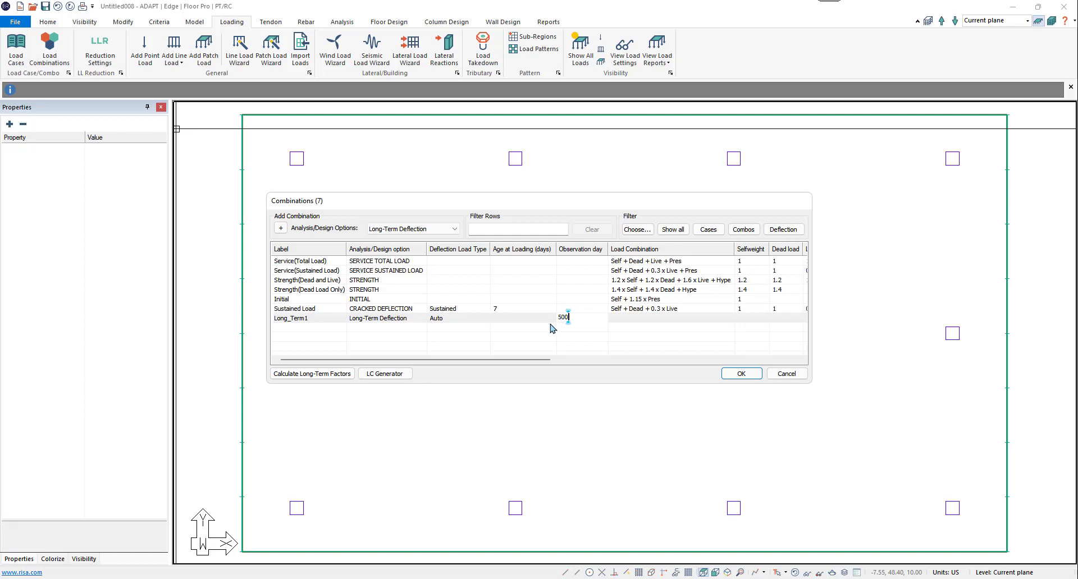
{"action": "type", "text": "5000"}
{"action": "key", "text": "Return"}
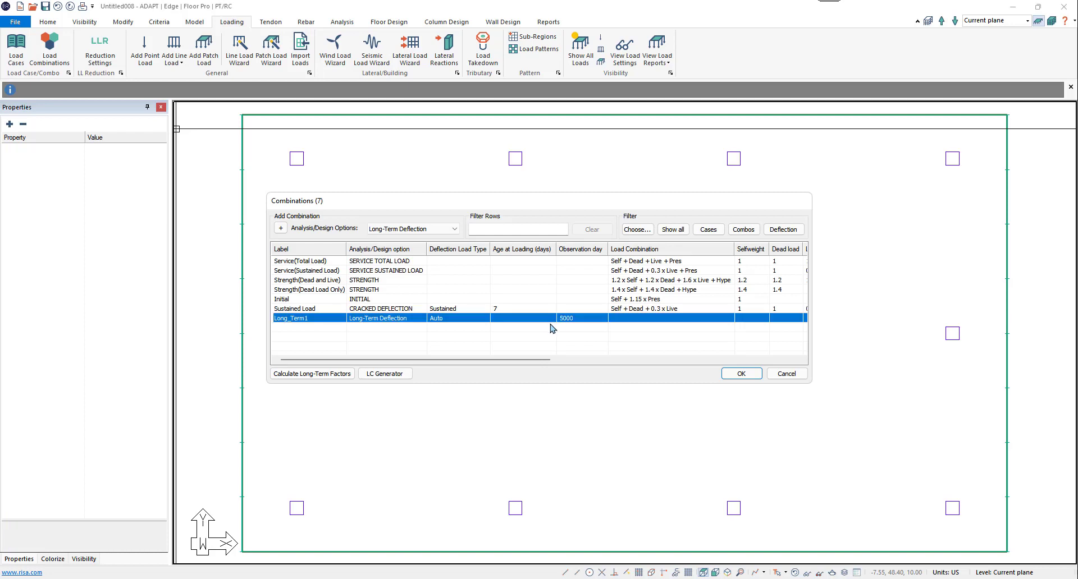
{"action": "left_click_drag", "start_coordinate": [524, 360], "coordinate": [751, 368]}
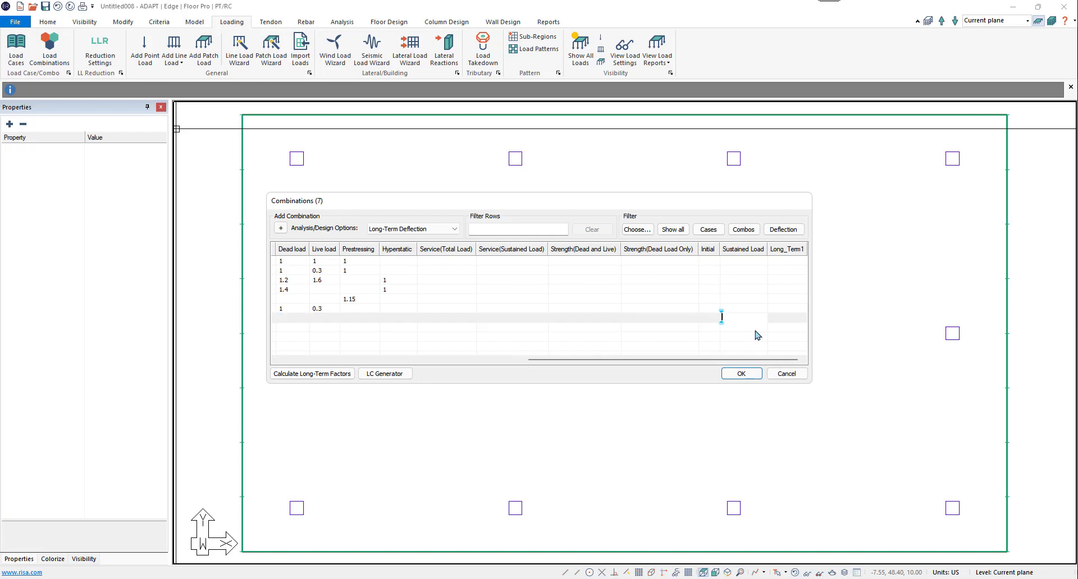
{"action": "type", "text": "1"}
{"action": "key", "text": "Return"}
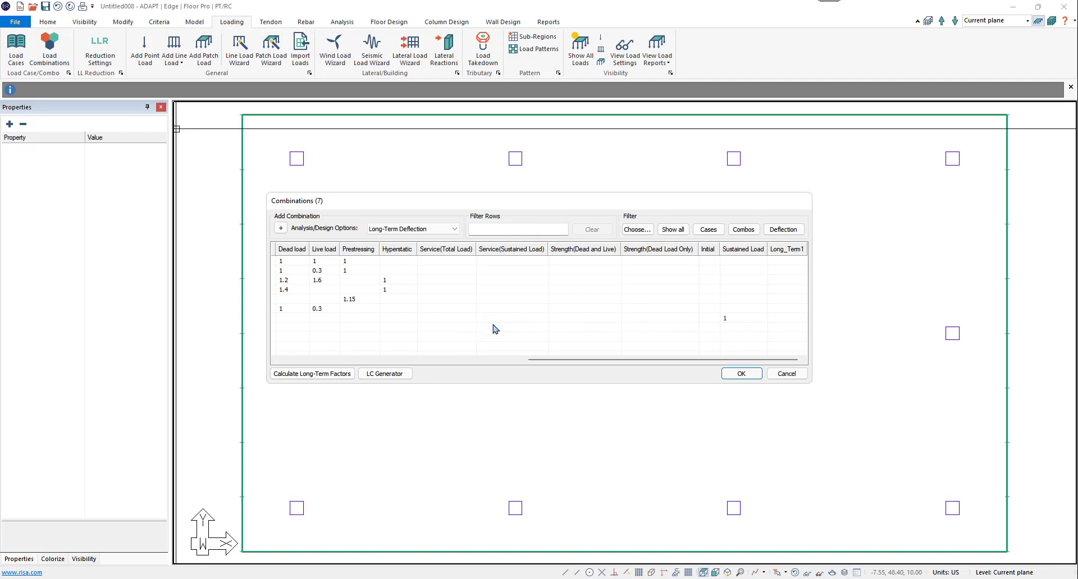
Step: Calculate long-term factors so Long_Term1 becomes 3 x Sust, then check the factor in the grid
{"action": "left_click", "coordinate": [325, 379]}
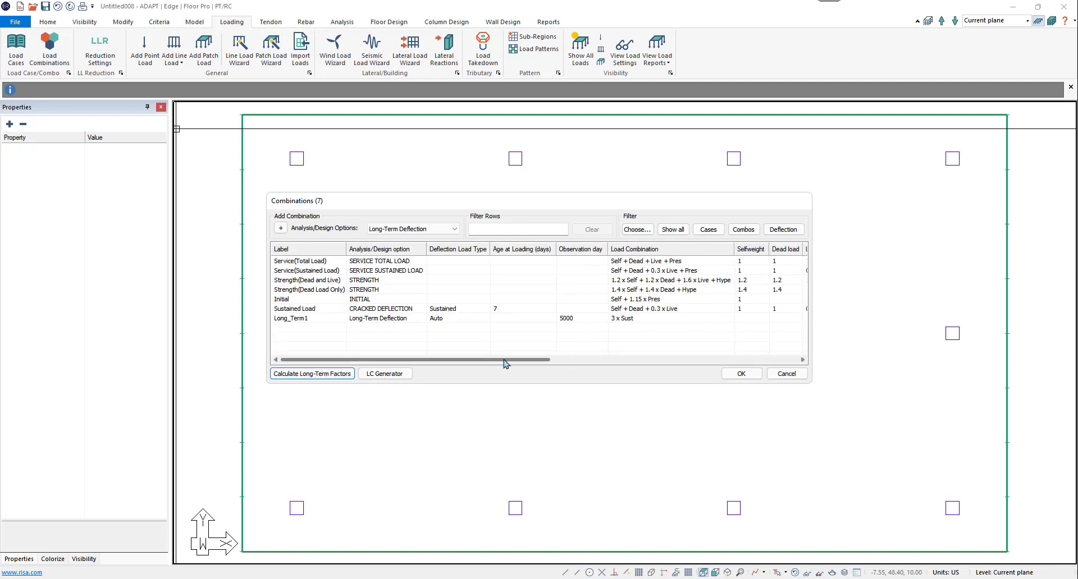
{"action": "left_click_drag", "start_coordinate": [506, 364], "coordinate": [753, 366]}
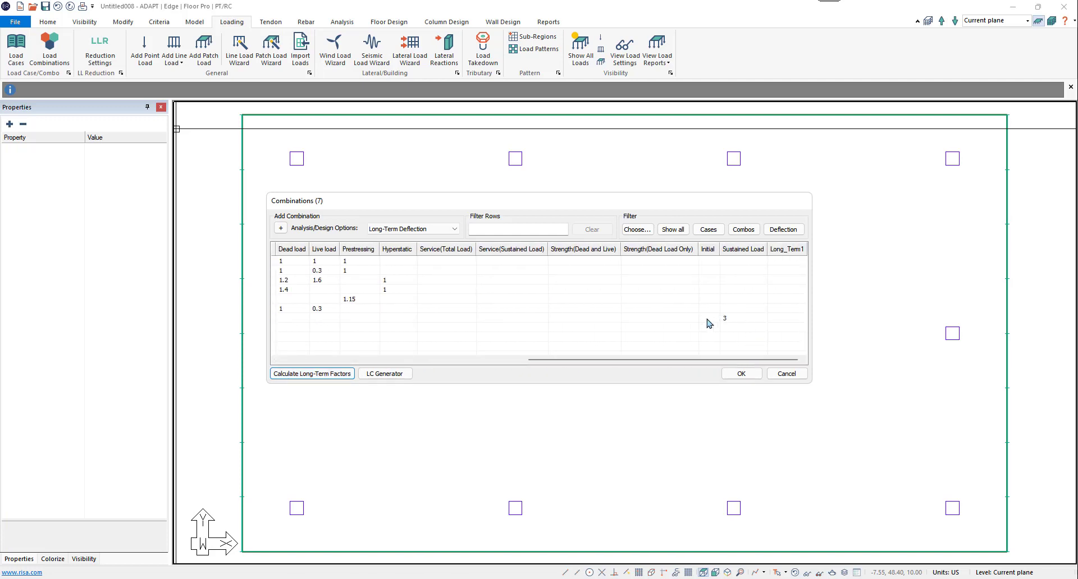
{"action": "left_click_drag", "start_coordinate": [724, 358], "coordinate": [454, 368]}
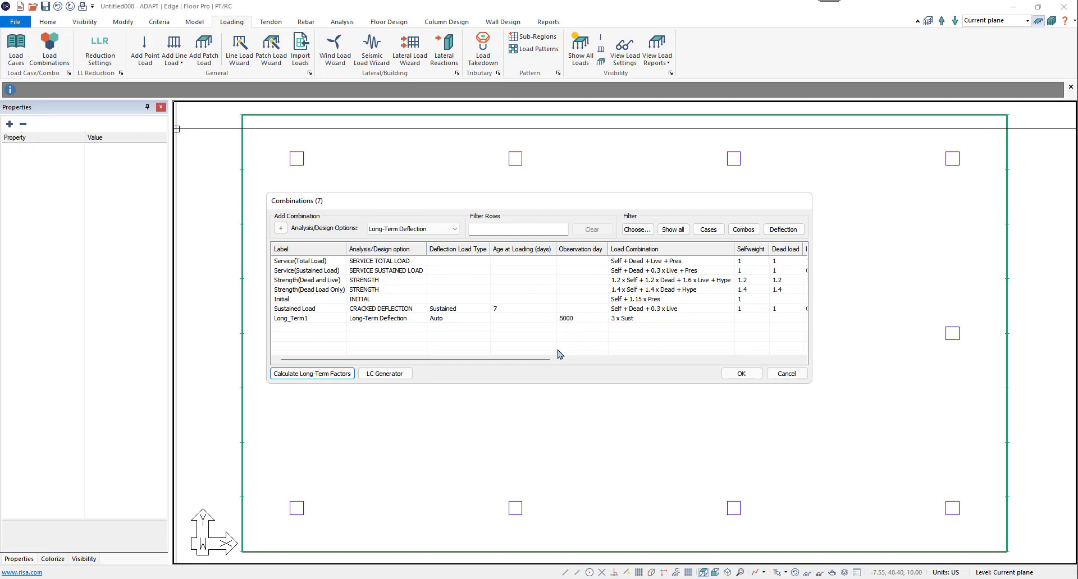
{"action": "mouse_move", "coordinate": [546, 361]}
{"action": "left_mouse_down"}
{"action": "mouse_move", "coordinate": [799, 362]}
{"action": "mouse_move", "coordinate": [533, 366]}
{"action": "left_mouse_up"}
Step: Accept the load combinations, then save the model and mesh the slab
{"action": "left_click", "coordinate": [730, 374]}
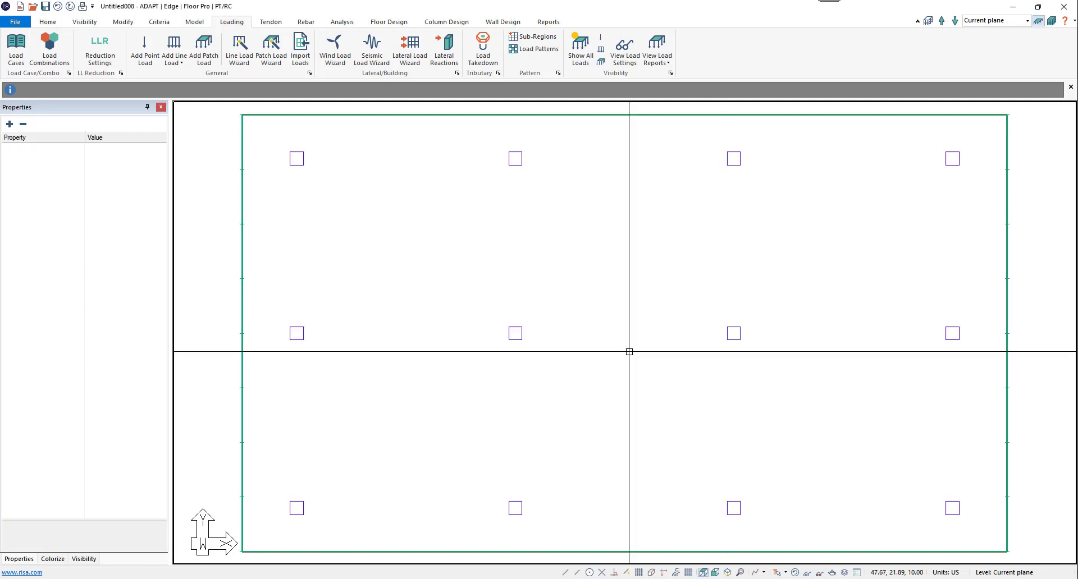
{"action": "left_click", "coordinate": [341, 22]}
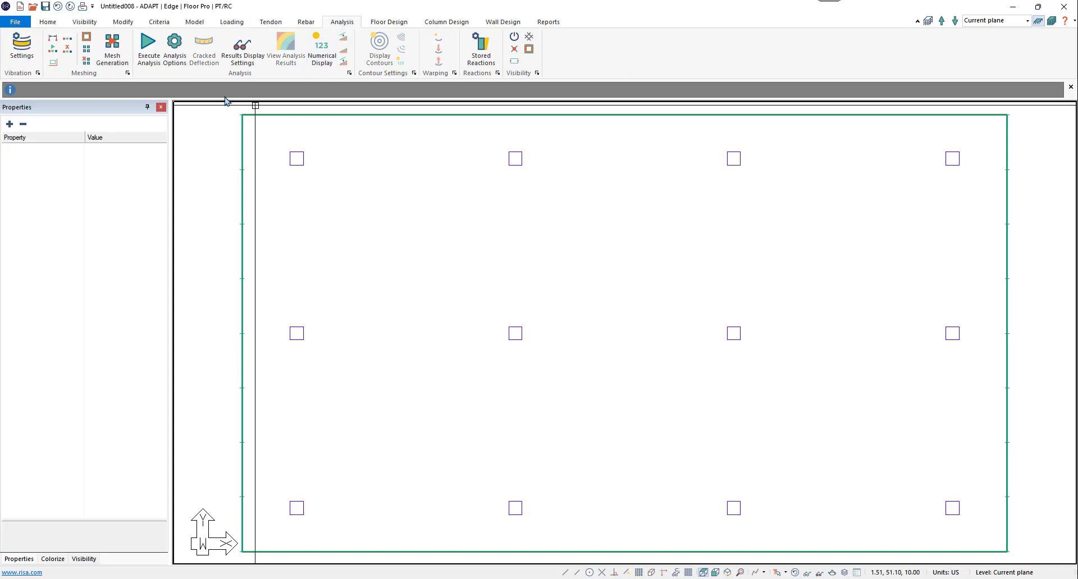
{"action": "left_click", "coordinate": [113, 47]}
{"action": "left_click", "coordinate": [609, 348]}
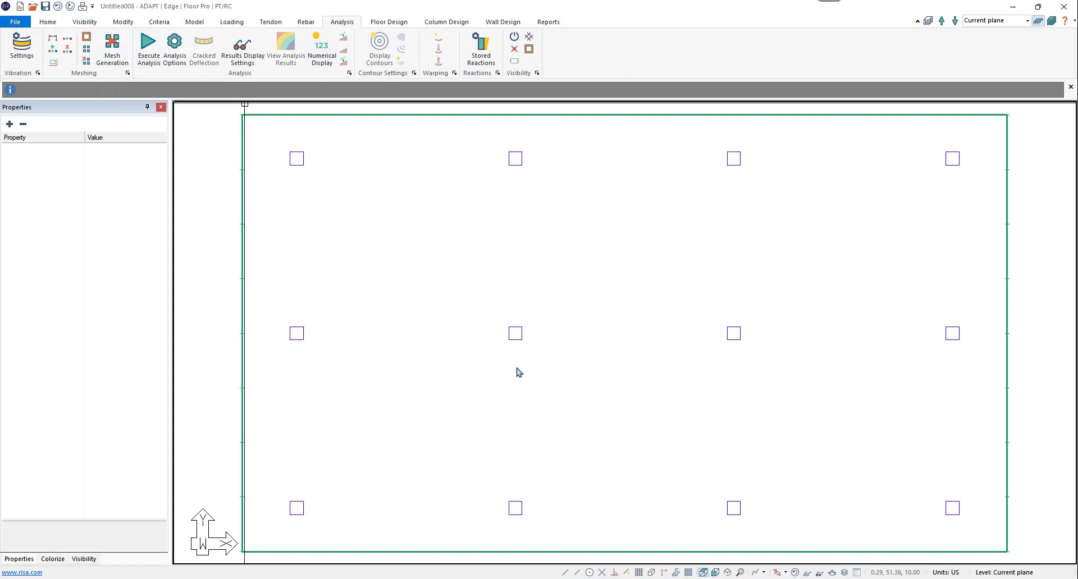
Step: Run the analysis with all seven combinations and save the solution
{"action": "left_click", "coordinate": [148, 43]}
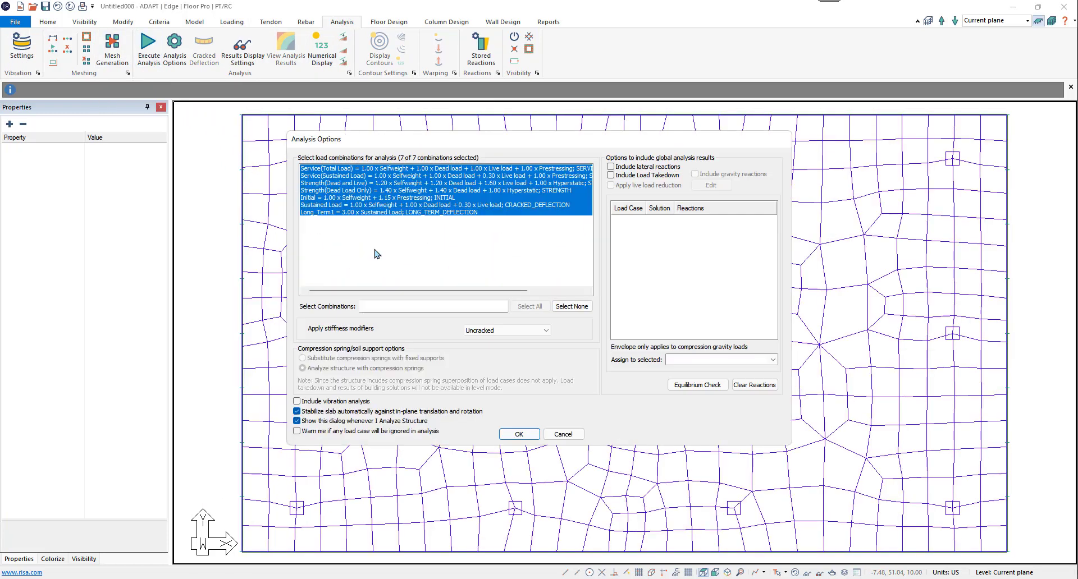
{"action": "left_click", "coordinate": [520, 436]}
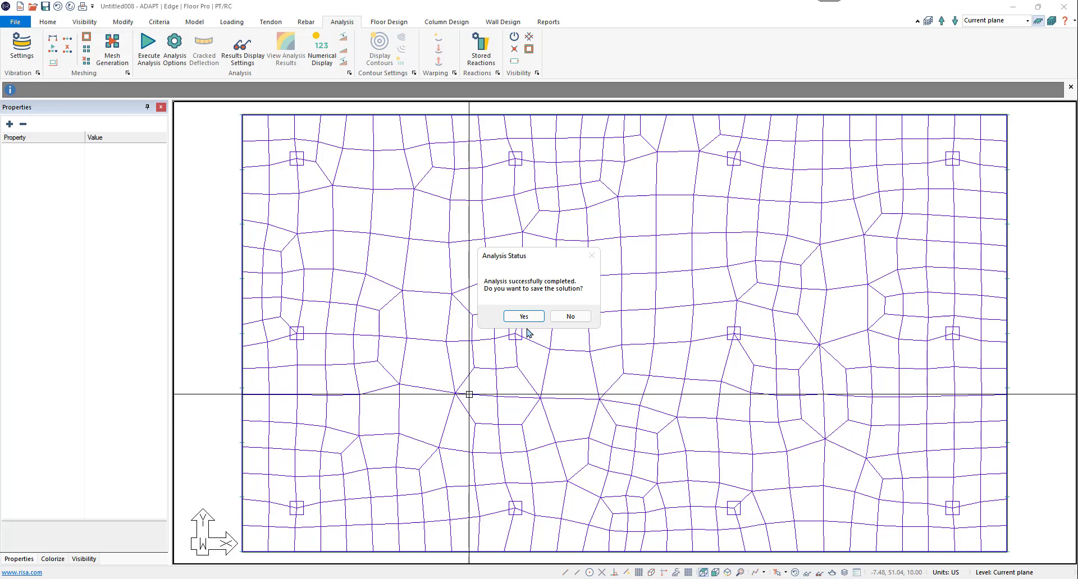
{"action": "left_click", "coordinate": [524, 316]}
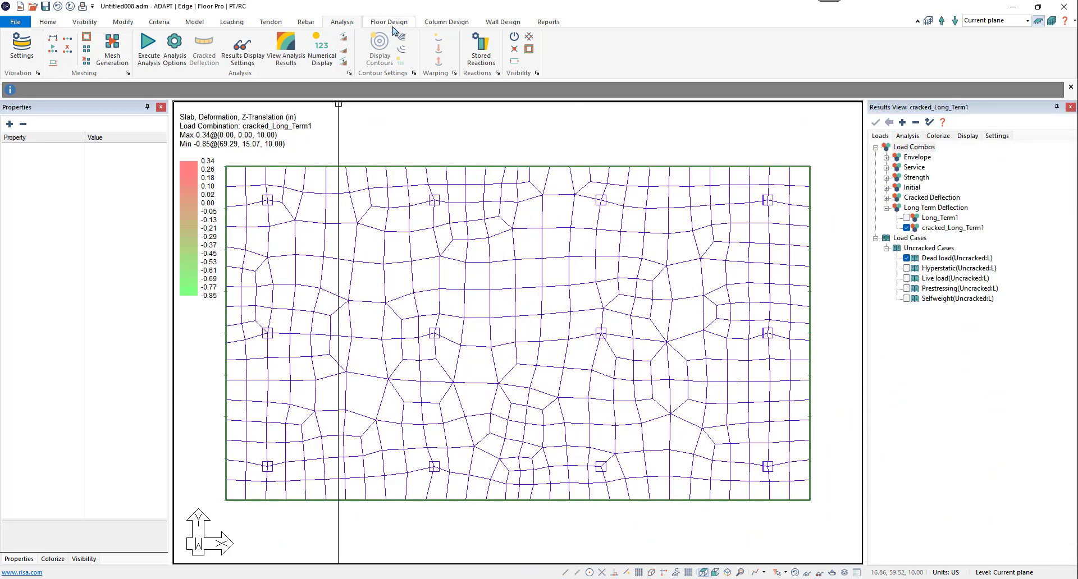
{"action": "left_click", "coordinate": [390, 22]}
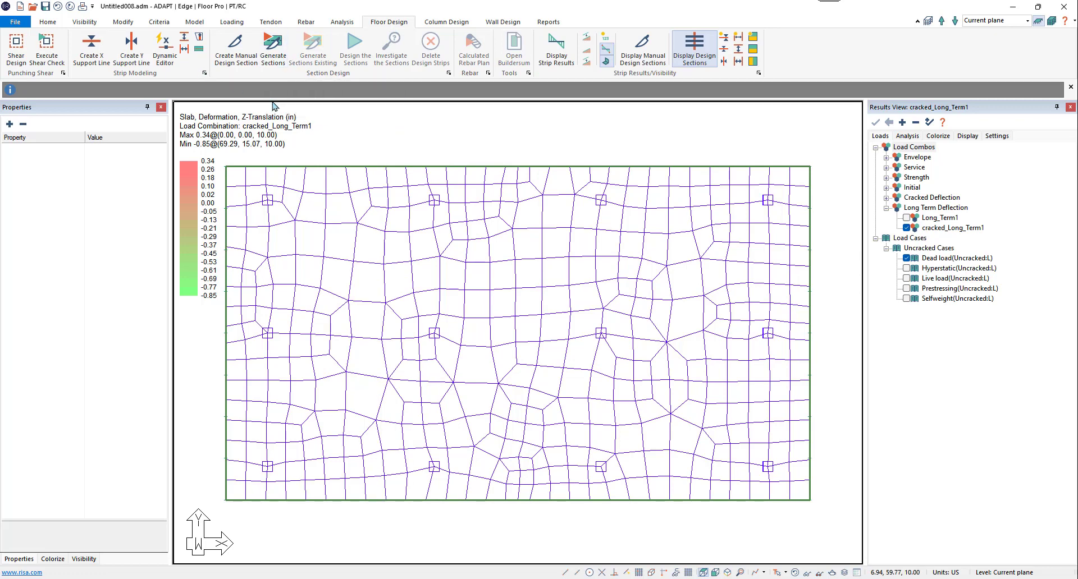
Step: Create middle strips across the slab in the Dynamic Editor
{"action": "left_click", "coordinate": [165, 58]}
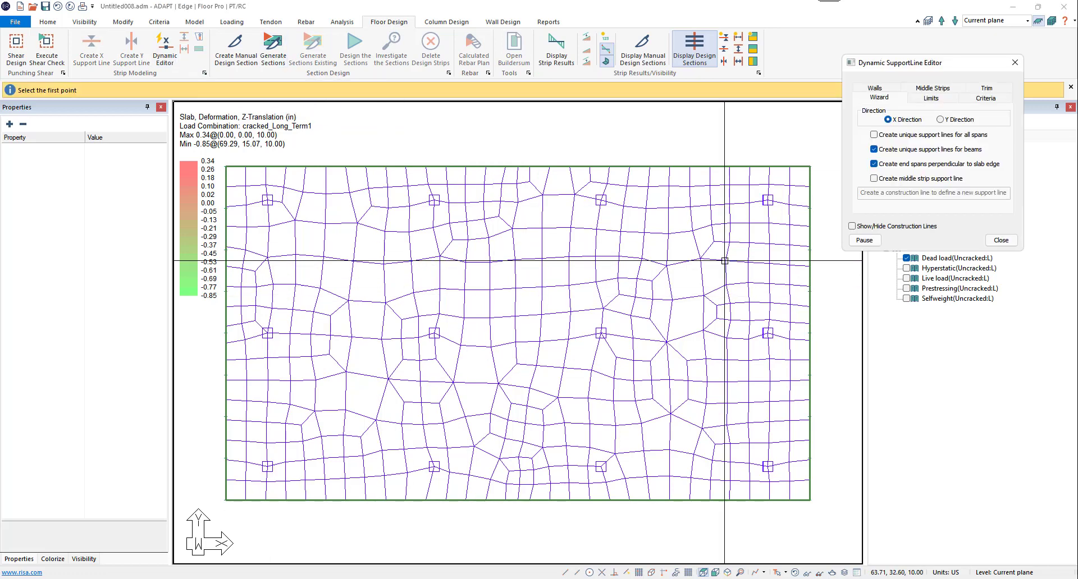
{"action": "left_click", "coordinate": [933, 90]}
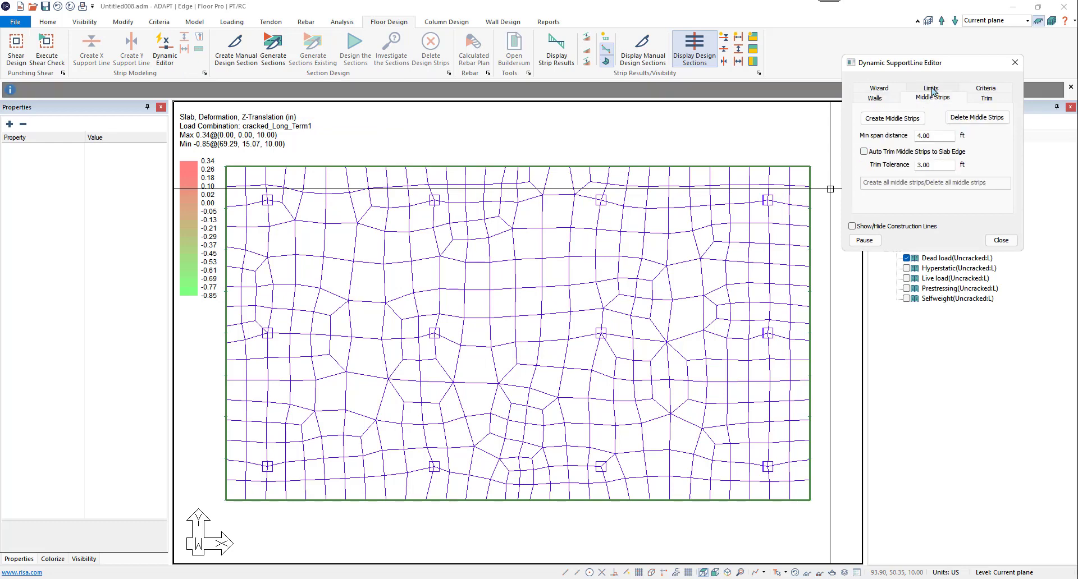
{"action": "left_click", "coordinate": [906, 123]}
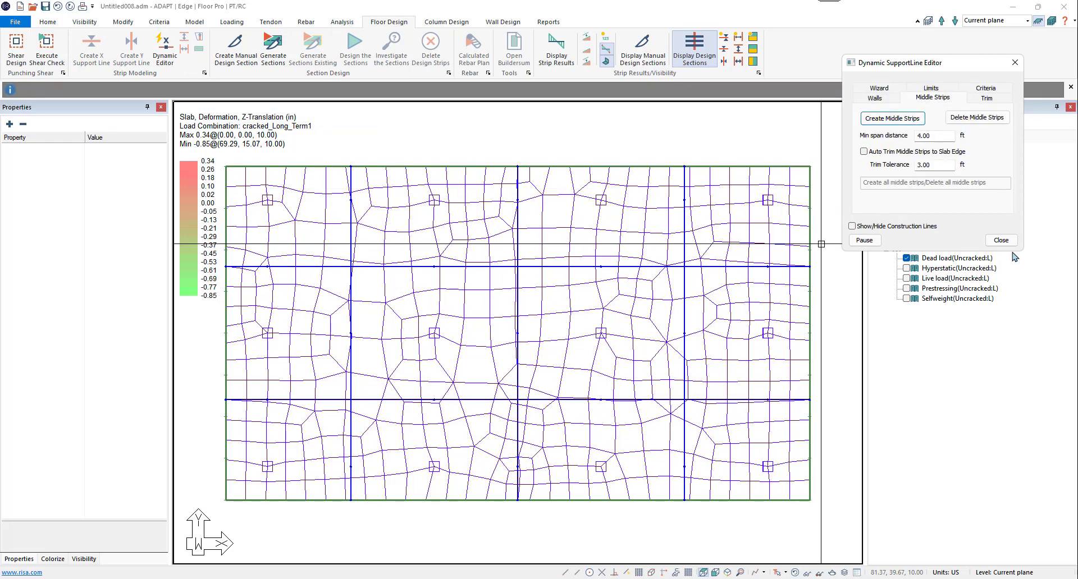
{"action": "left_click", "coordinate": [1001, 240]}
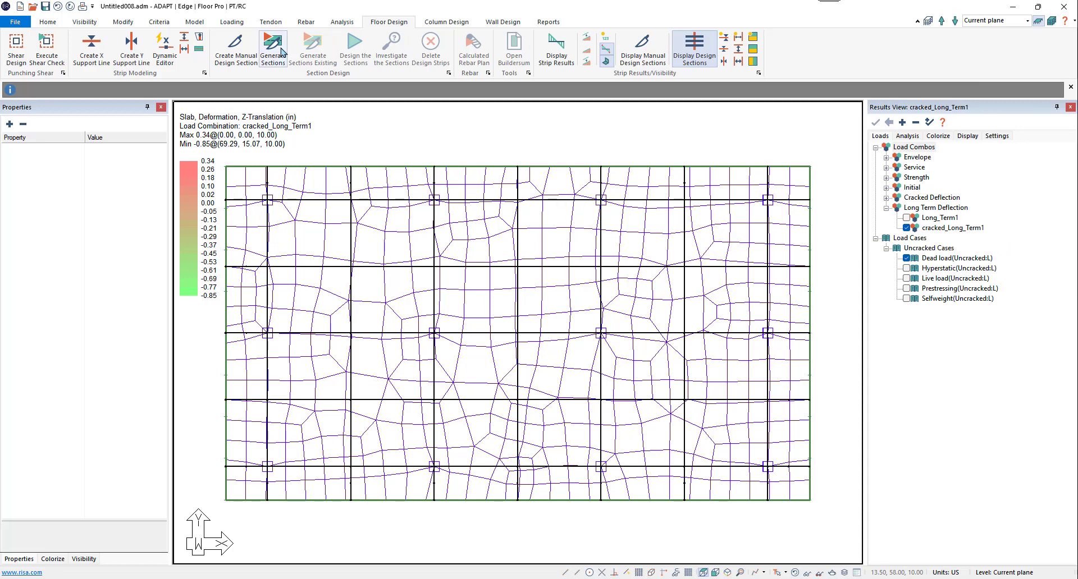
Step: Generate design sections, design them, and save the design results
{"action": "left_click", "coordinate": [283, 52]}
{"action": "left_click", "coordinate": [355, 49]}
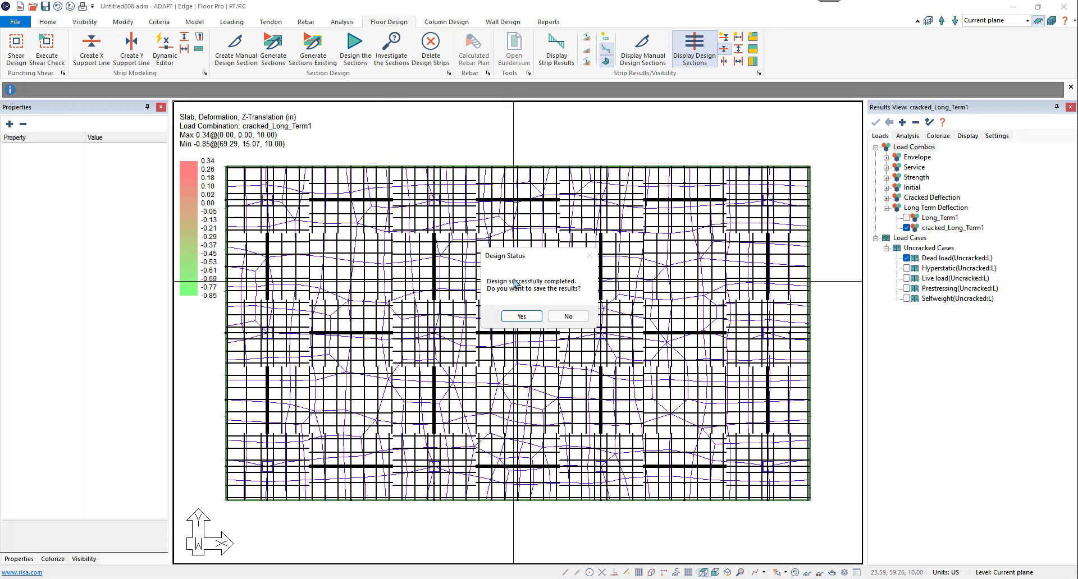
{"action": "left_click", "coordinate": [525, 317]}
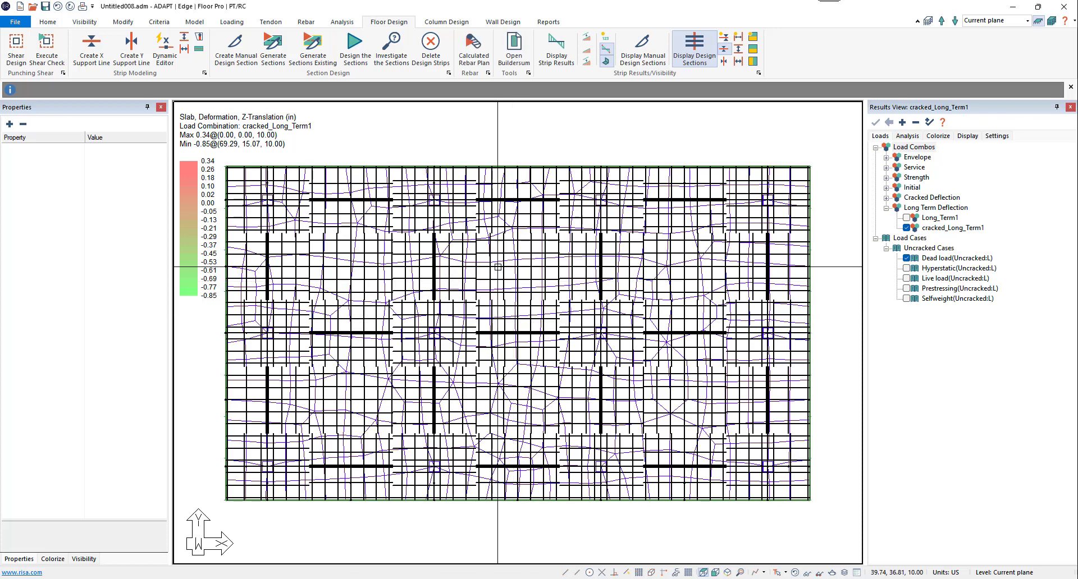
Step: Run Cracked Deflection to show Long_Term1 Z-deflection contours from 0.33 to -0.83 in
{"action": "left_click", "coordinate": [342, 22]}
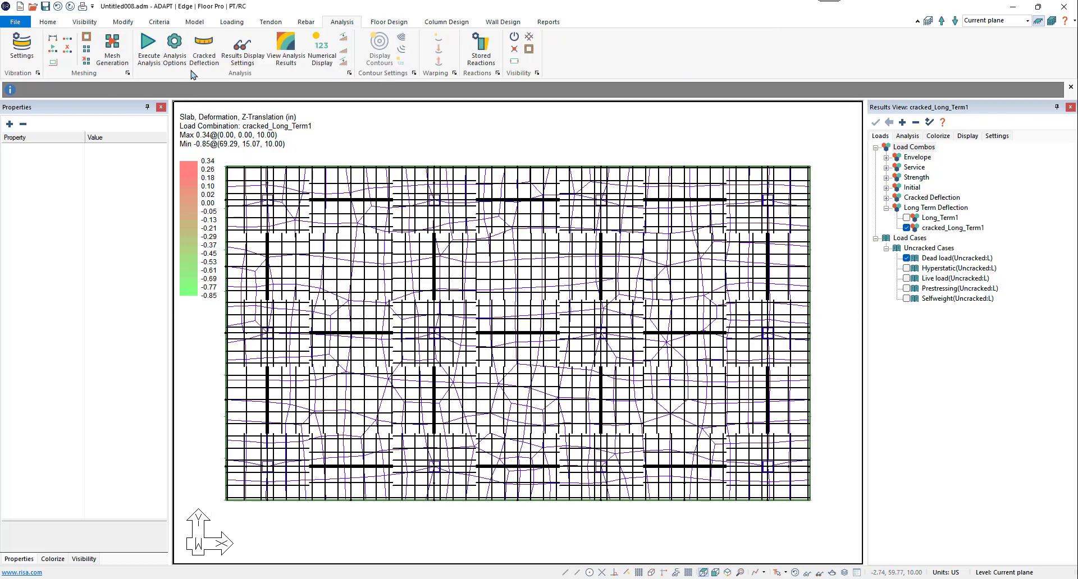
{"action": "left_click", "coordinate": [203, 47]}
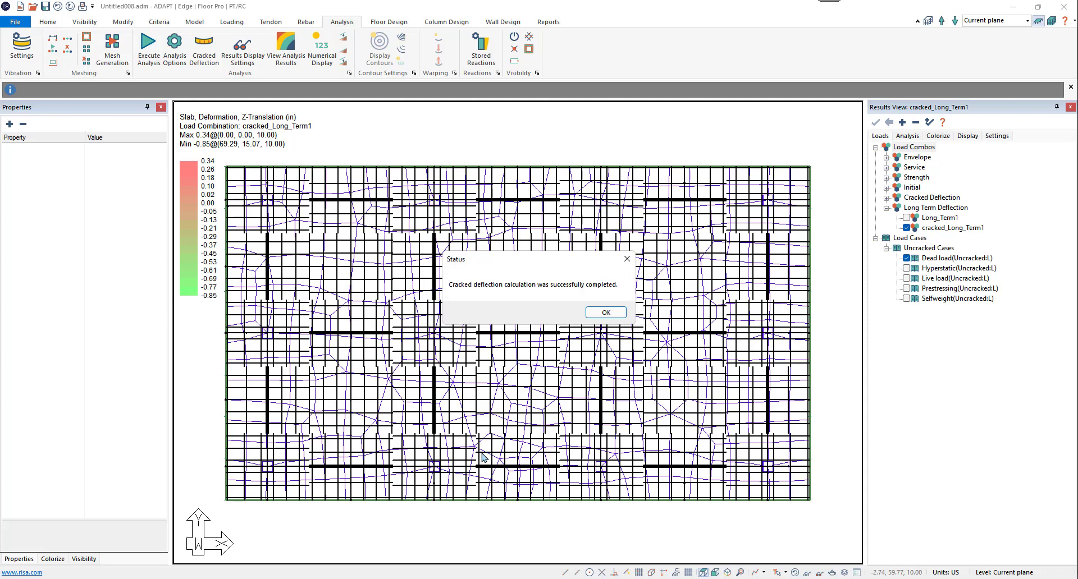
{"action": "left_click", "coordinate": [615, 312]}
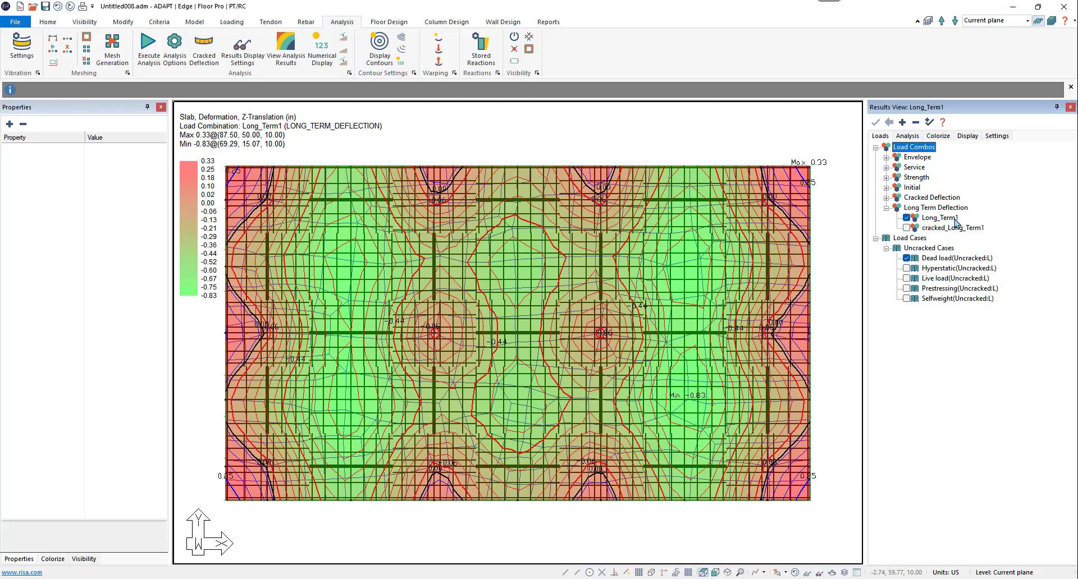
Step: Hide the mesh overlay and show cracked_Long_Term1 Z-deflection contours instead of Long_Term1
{"action": "left_click", "coordinate": [907, 135]}
{"action": "left_click", "coordinate": [906, 188]}
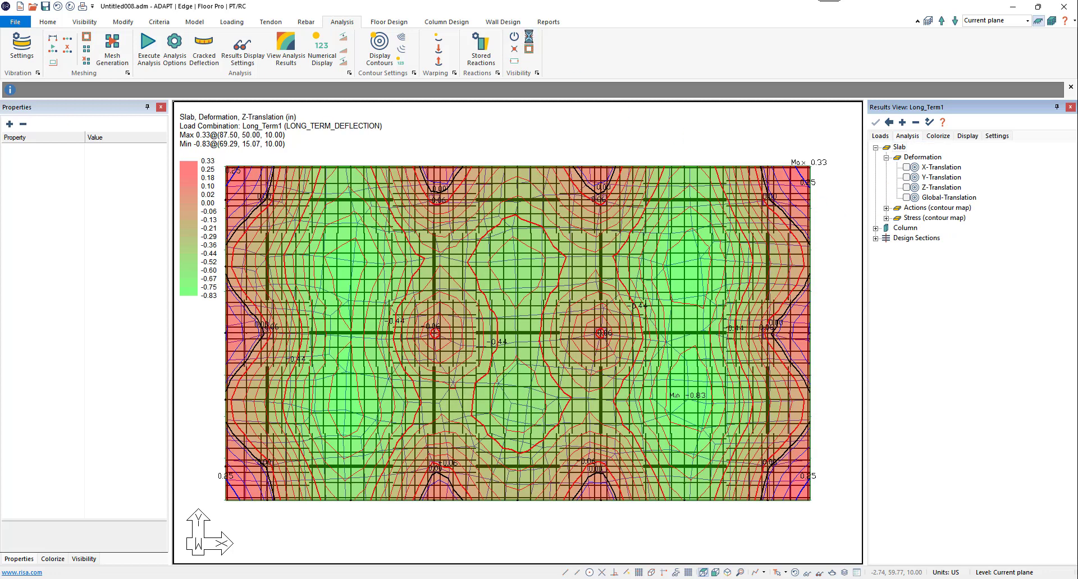
{"action": "left_click", "coordinate": [528, 49]}
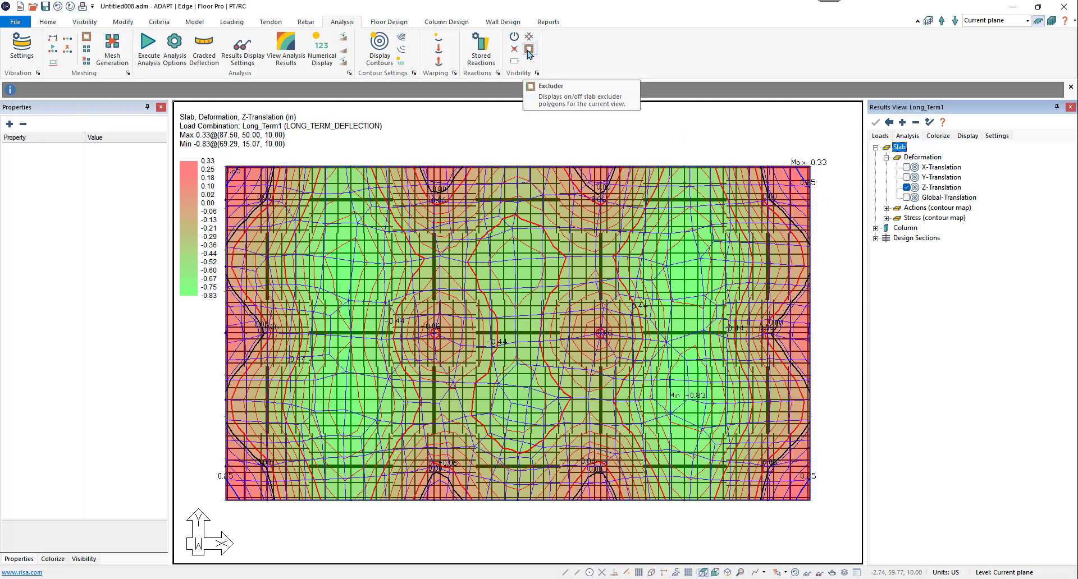
{"action": "left_click", "coordinate": [389, 22]}
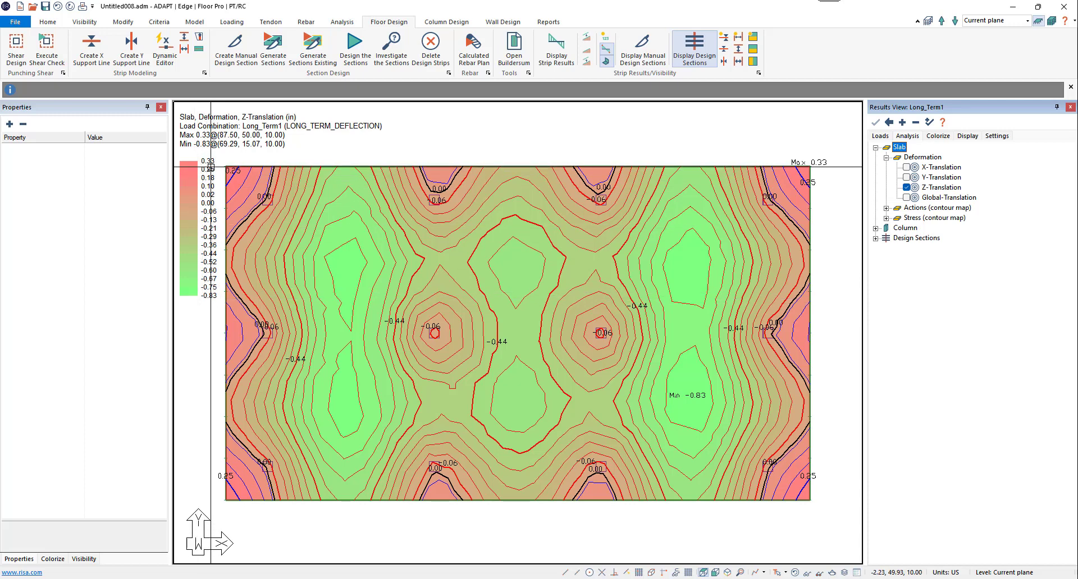
{"action": "left_click", "coordinate": [879, 137]}
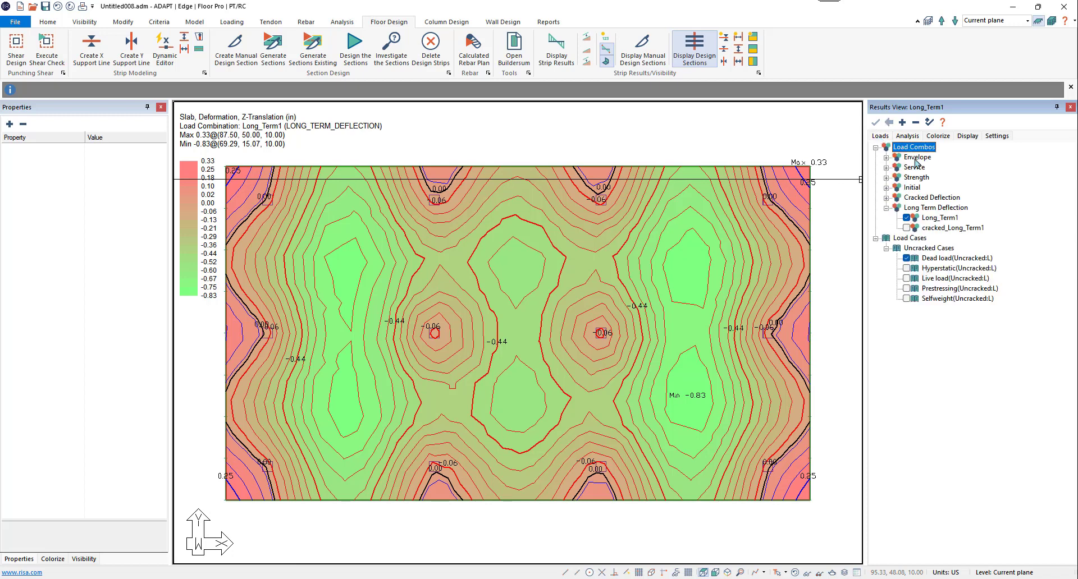
{"action": "left_click", "coordinate": [906, 228]}
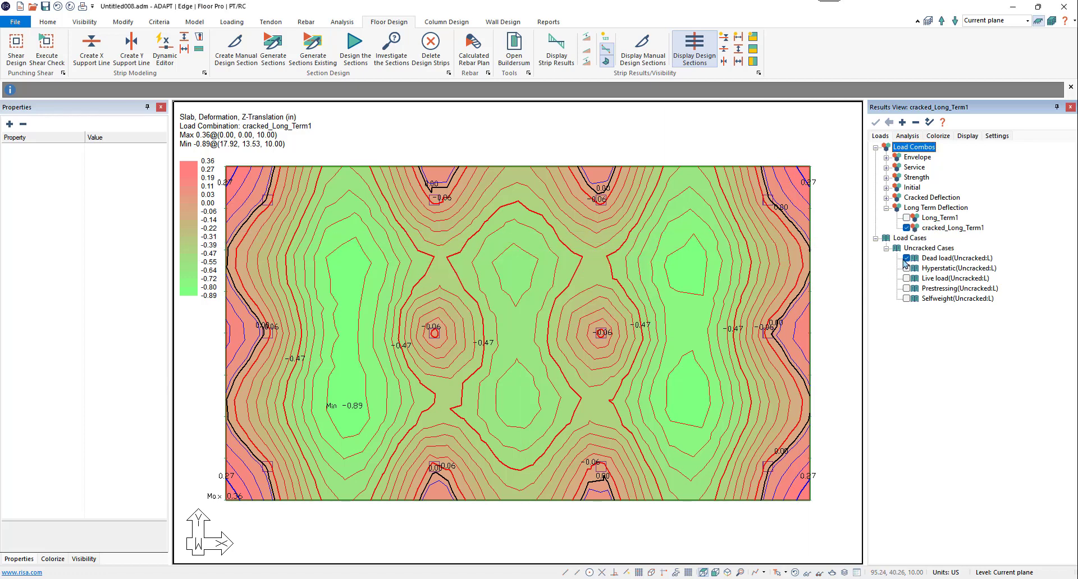
Step: Hide the Z-Translation contours and set long-term deflection to Detailed Calculations (ACI 209) with Moist curing
{"action": "left_click", "coordinate": [907, 137]}
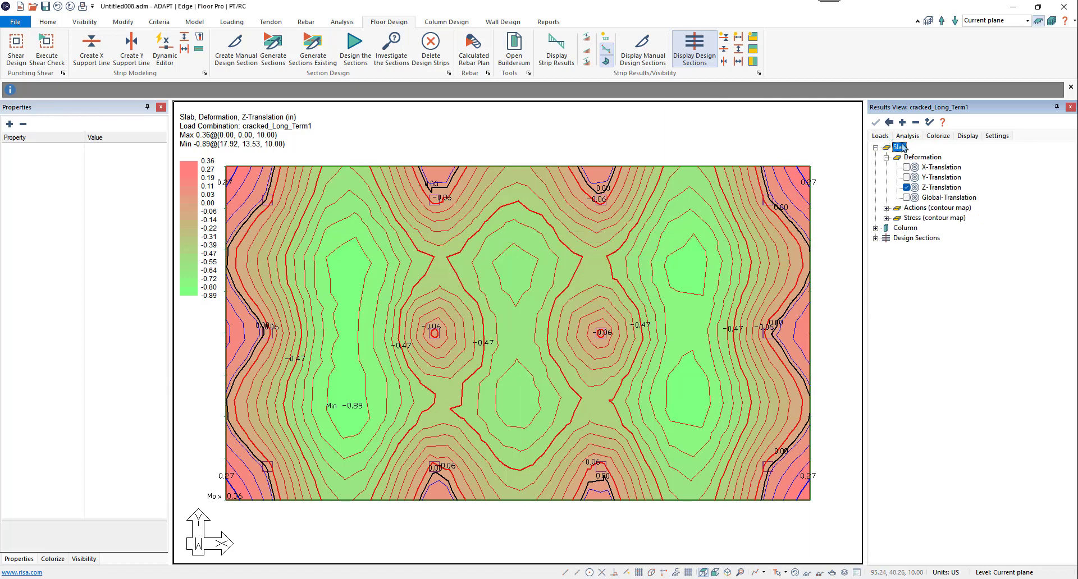
{"action": "left_click", "coordinate": [890, 124]}
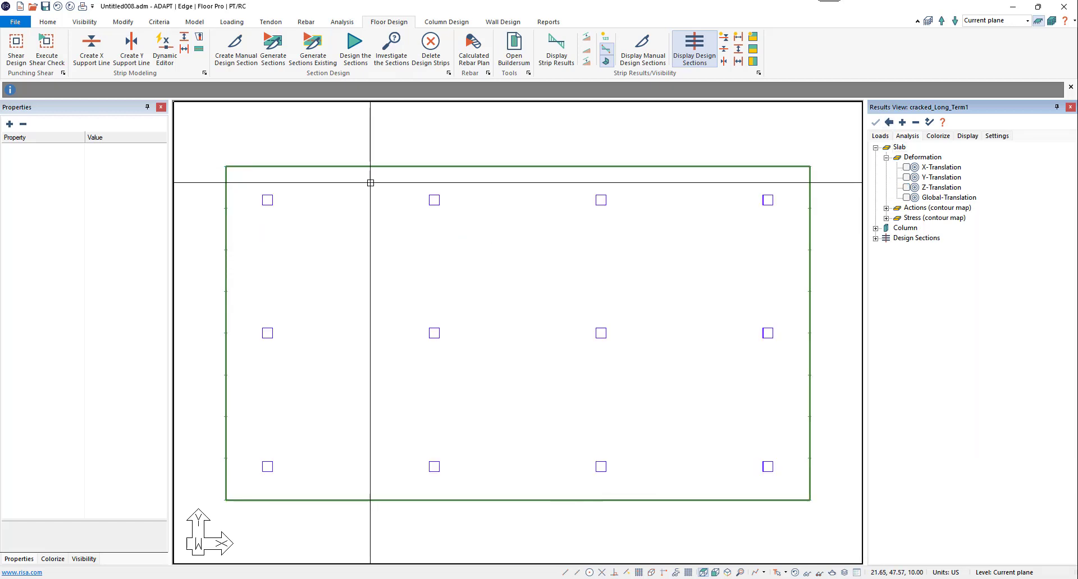
{"action": "left_click", "coordinate": [167, 23]}
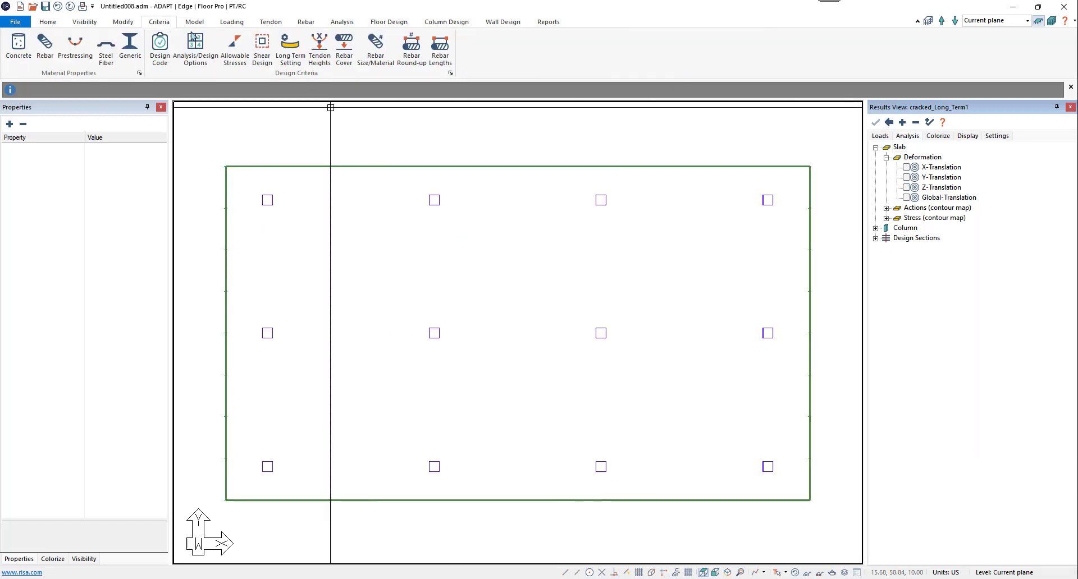
{"action": "left_click", "coordinate": [290, 56]}
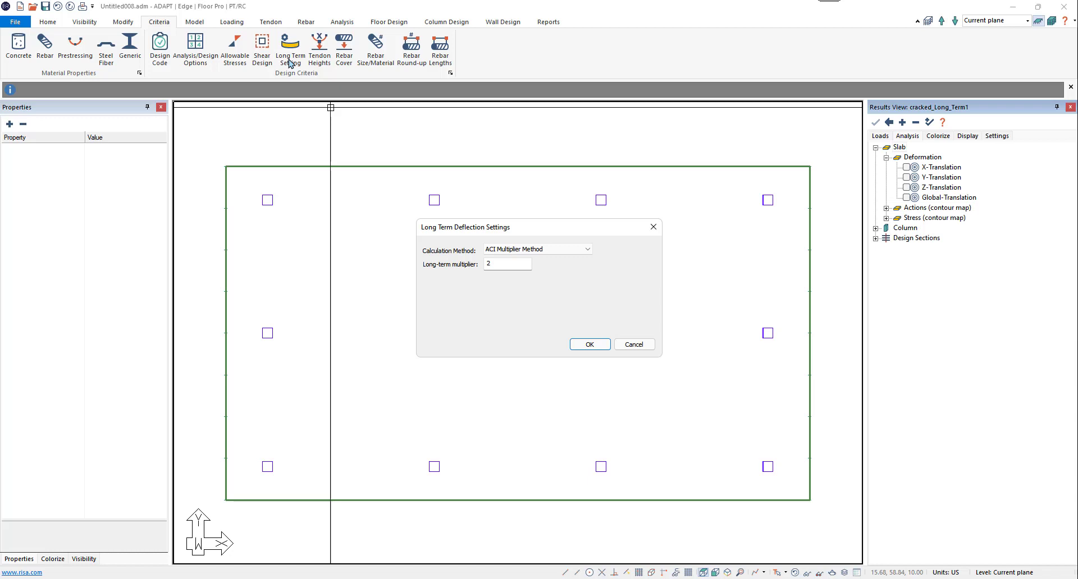
{"action": "left_click", "coordinate": [543, 253]}
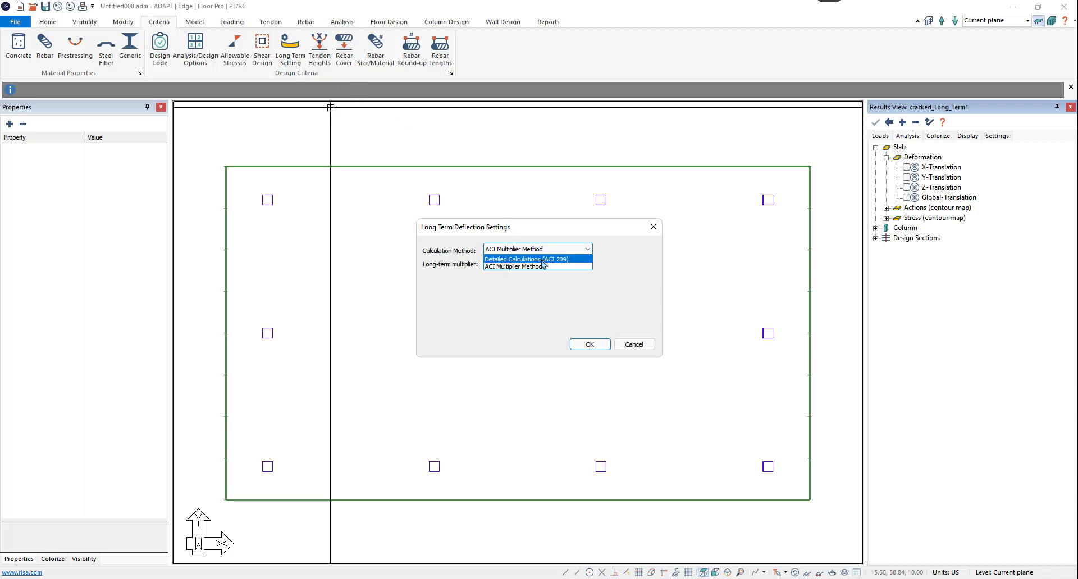
{"action": "left_click", "coordinate": [541, 260]}
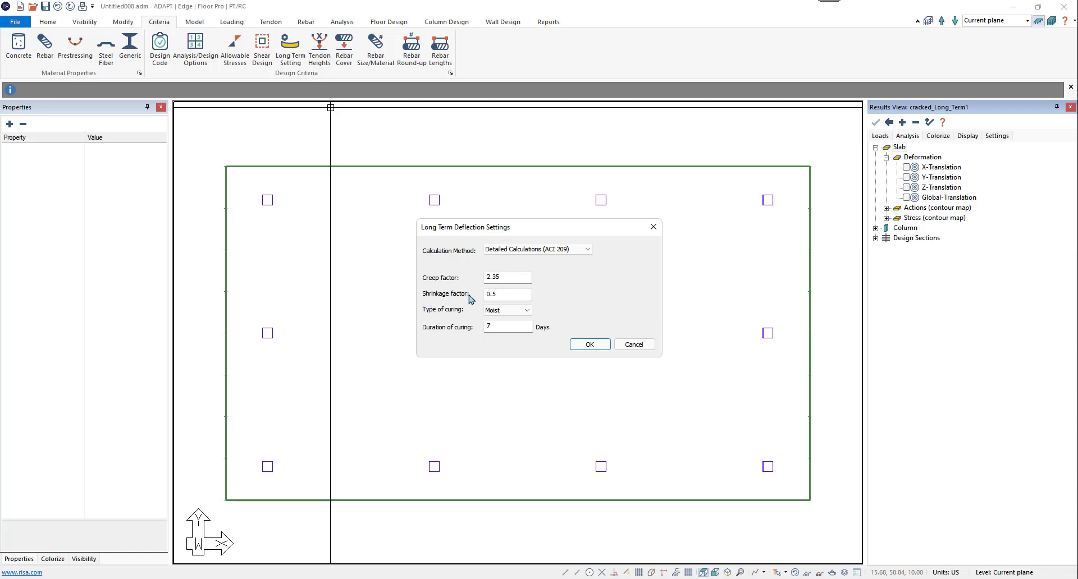
{"action": "left_click", "coordinate": [528, 311]}
{"action": "left_click", "coordinate": [567, 306]}
{"action": "left_click", "coordinate": [590, 345]}
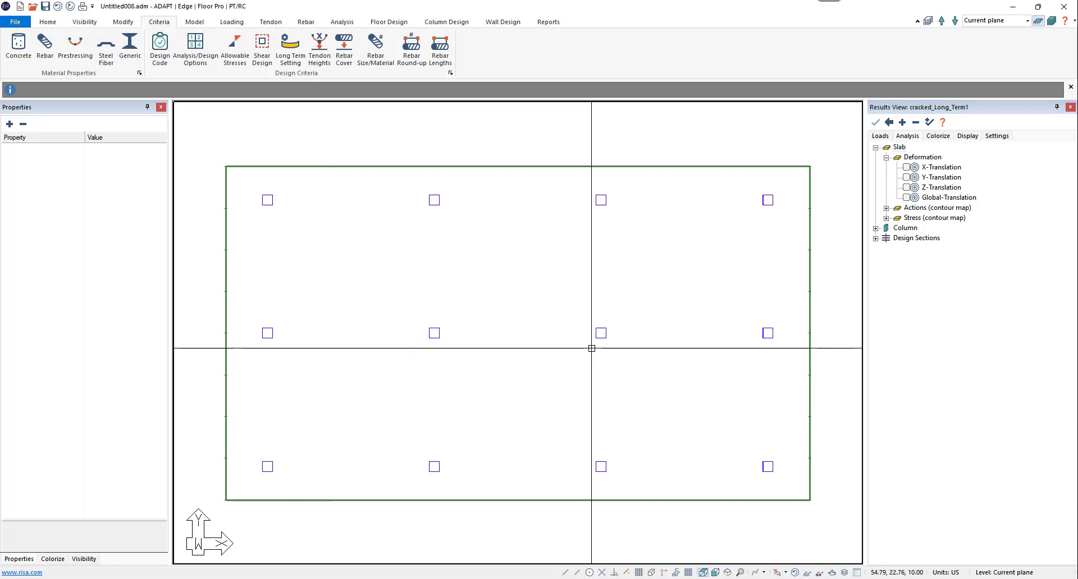
Step: Delete the Sustained Load and Long_Term1 combinations from the load combinations list
{"action": "left_click", "coordinate": [232, 22]}
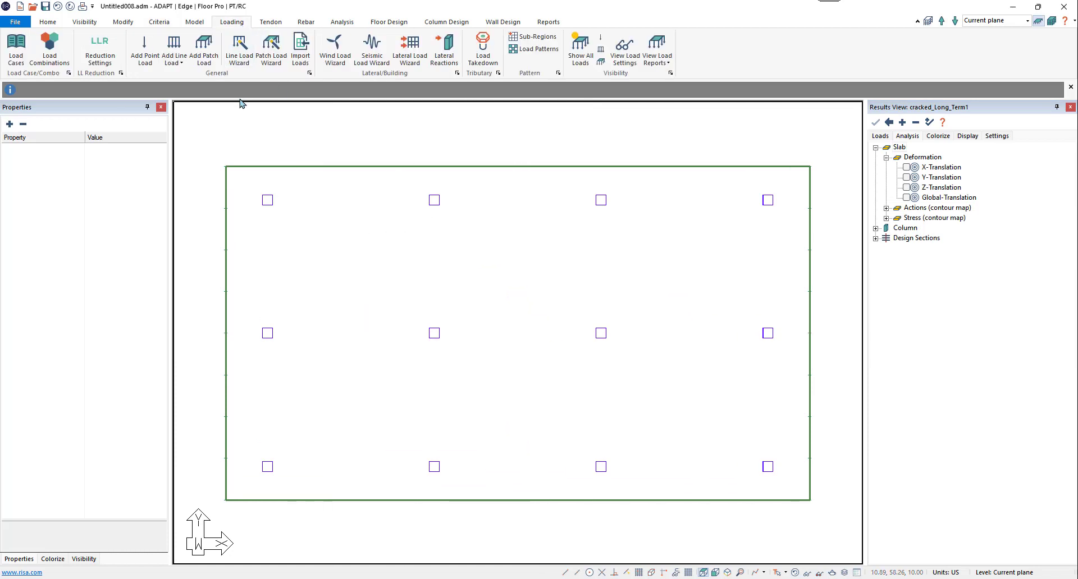
{"action": "left_click", "coordinate": [49, 48]}
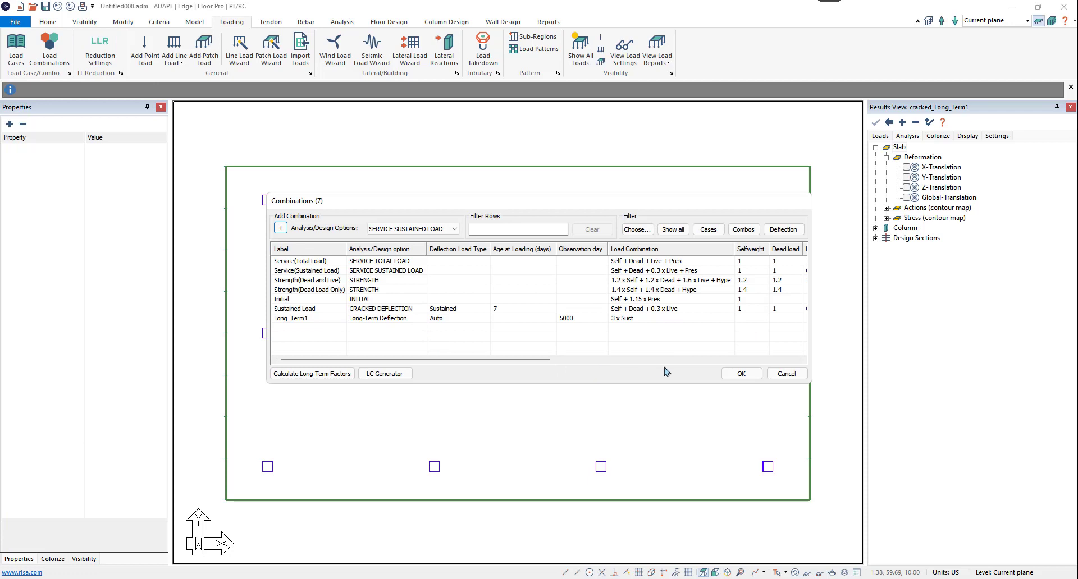
{"action": "left_click", "coordinate": [330, 310]}
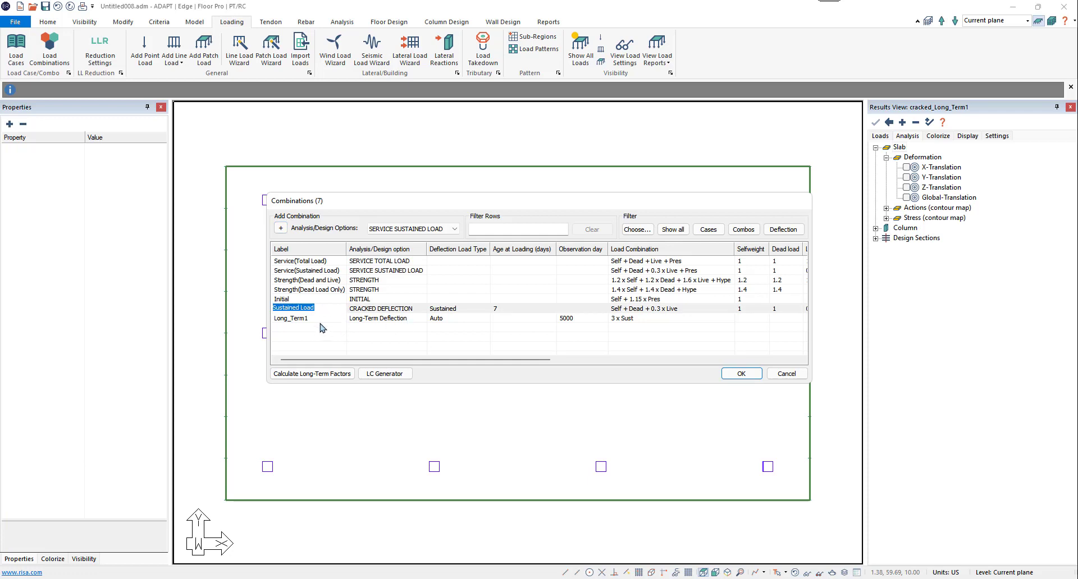
{"action": "left_click", "coordinate": [323, 319], "text": "shift"}
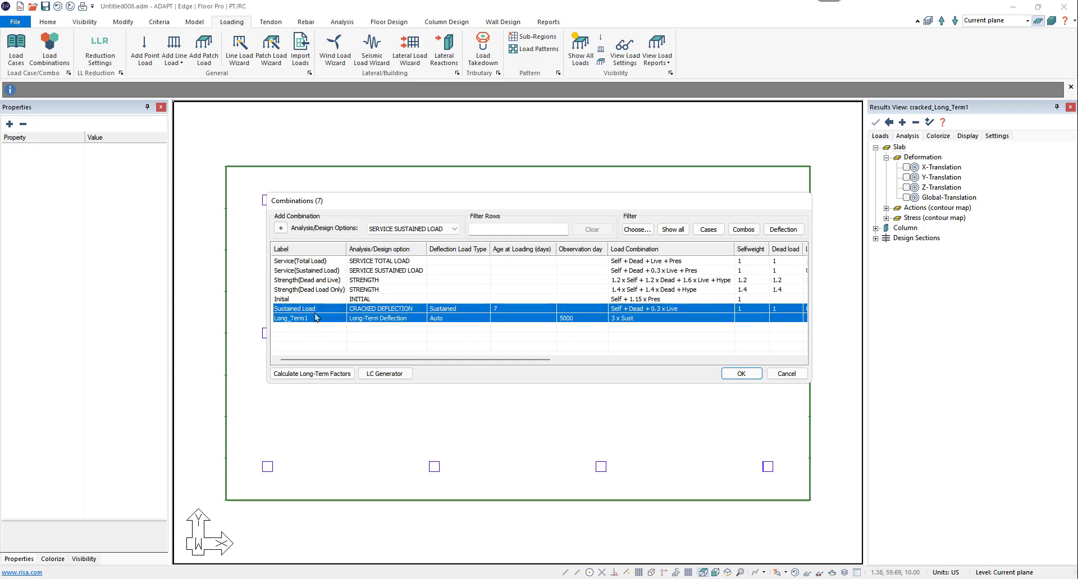
{"action": "key", "text": "Delete"}
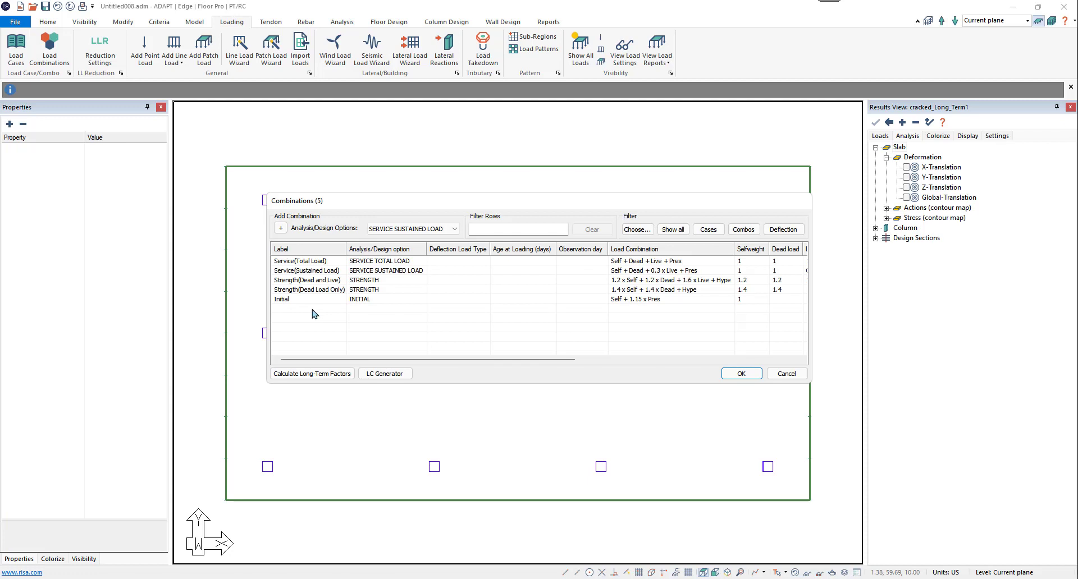
Step: Add cracked-deflection combination Stage1 loaded at 20 days with a selfweight factor of 1
{"action": "left_click", "coordinate": [413, 229]}
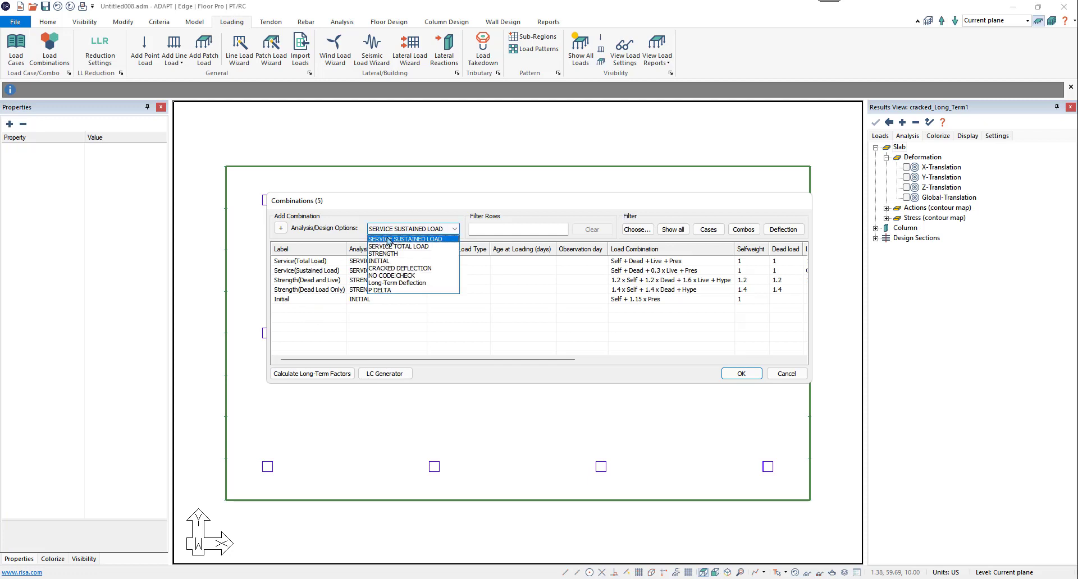
{"action": "left_click", "coordinate": [393, 274]}
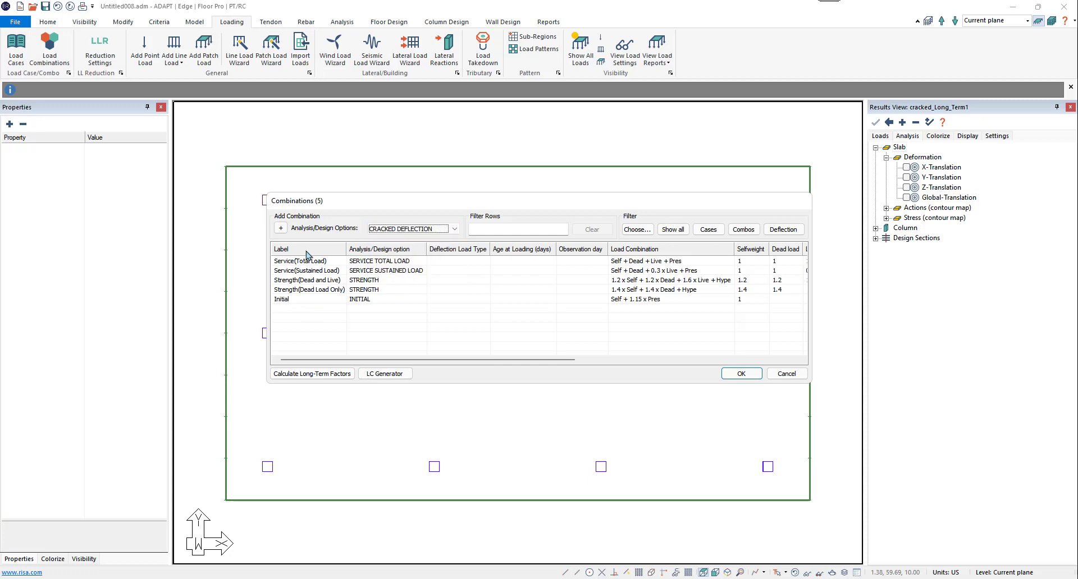
{"action": "left_click", "coordinate": [281, 228]}
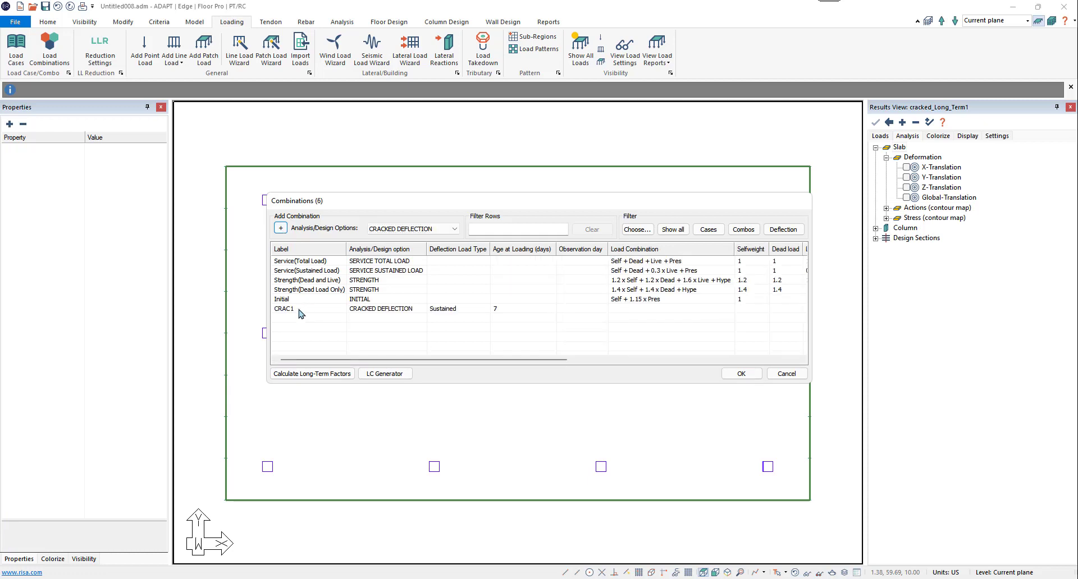
{"action": "double_click", "coordinate": [301, 309]}
{"action": "type", "text": "Stage1"}
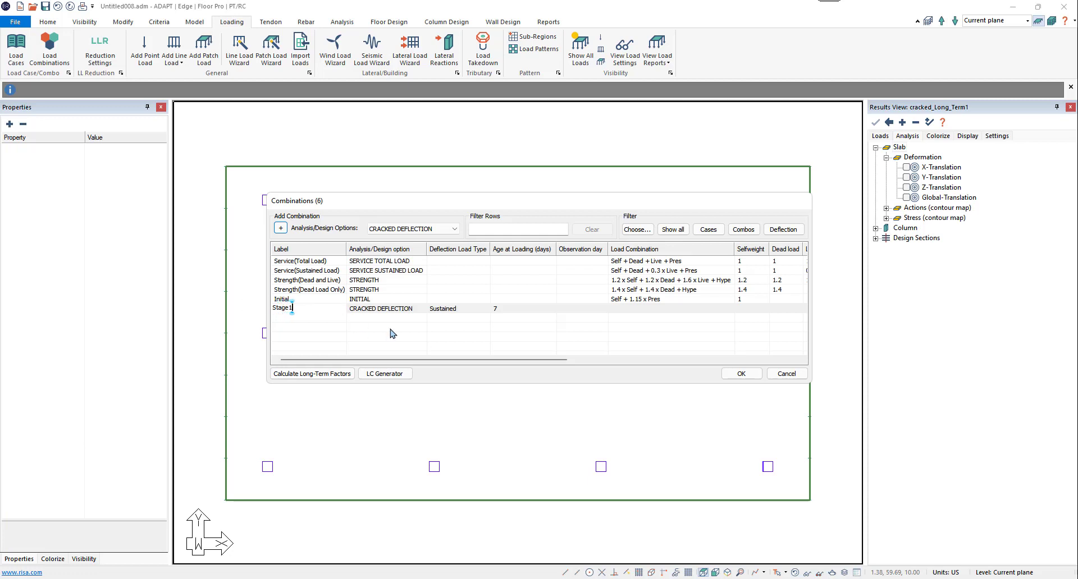
{"action": "left_click", "coordinate": [493, 311]}
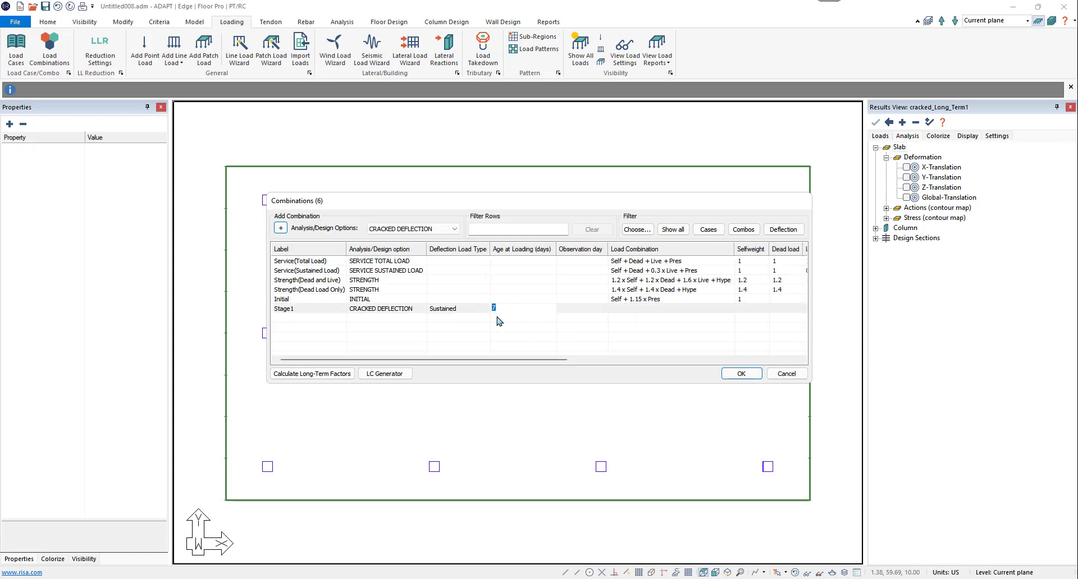
{"action": "type", "text": "20"}
{"action": "left_click", "coordinate": [749, 311]}
{"action": "type", "text": "1"}
{"action": "key", "text": "Return"}
{"action": "left_click", "coordinate": [318, 325]}
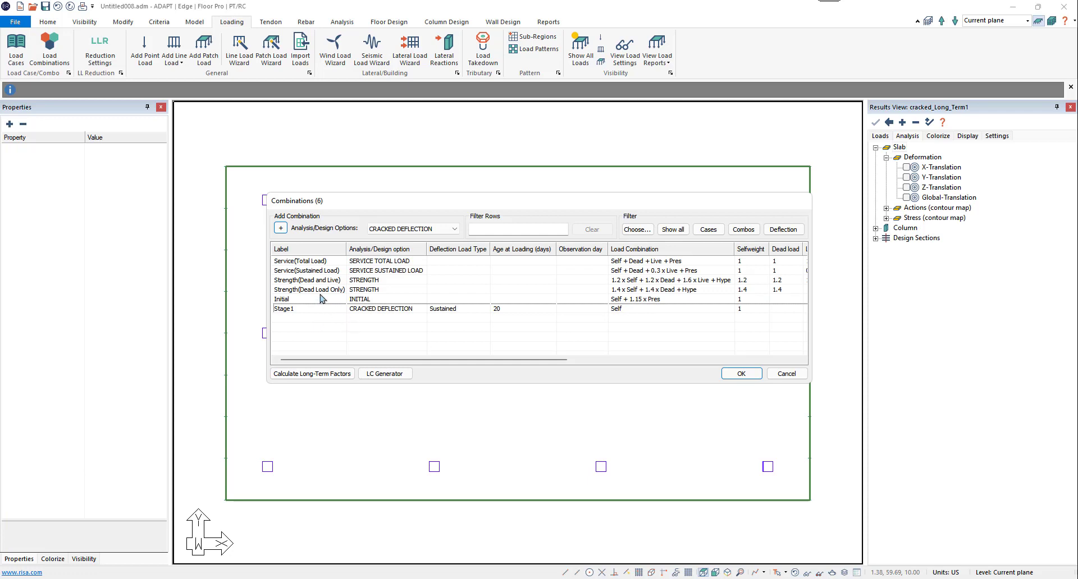
Step: Add cracked-deflection combination Stage2 loaded at 40 days with selfweight 1 and dead 1
{"action": "left_click", "coordinate": [281, 228]}
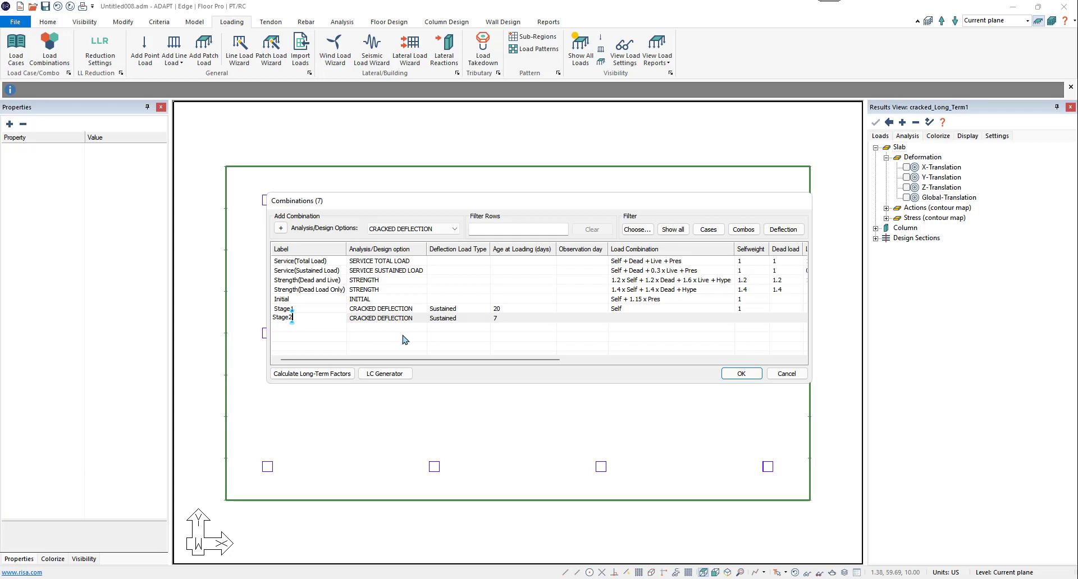
{"action": "left_click", "coordinate": [492, 318]}
{"action": "double_click", "coordinate": [492, 318]}
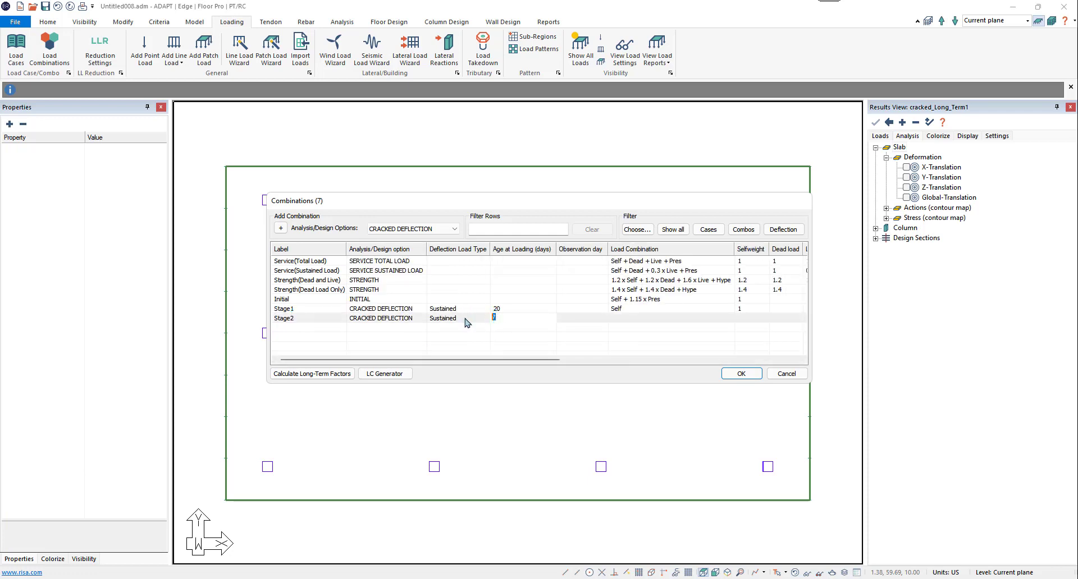
{"action": "type", "text": "40"}
{"action": "left_click", "coordinate": [498, 334]}
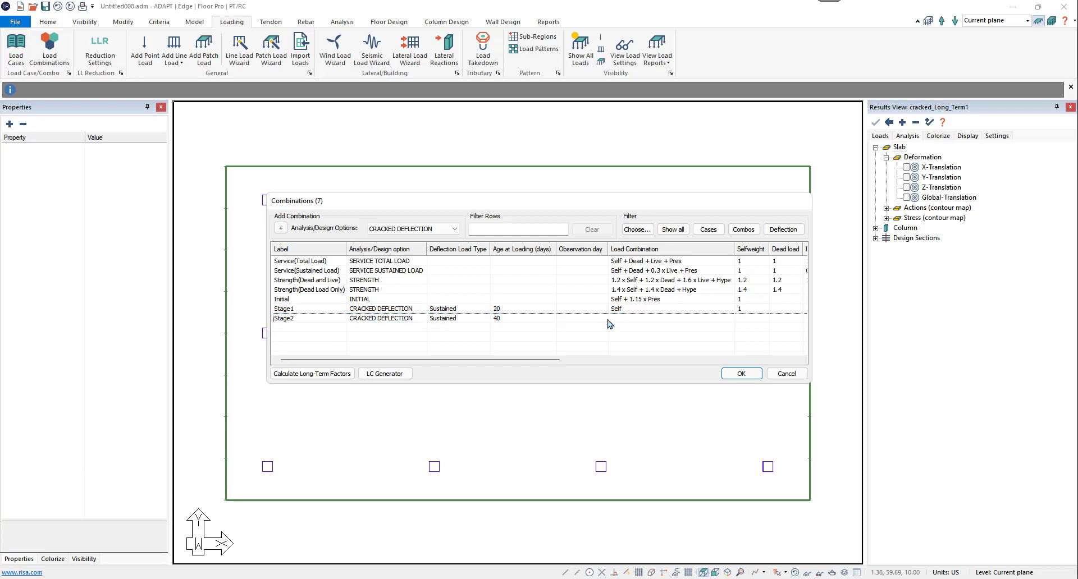
{"action": "left_click", "coordinate": [752, 319]}
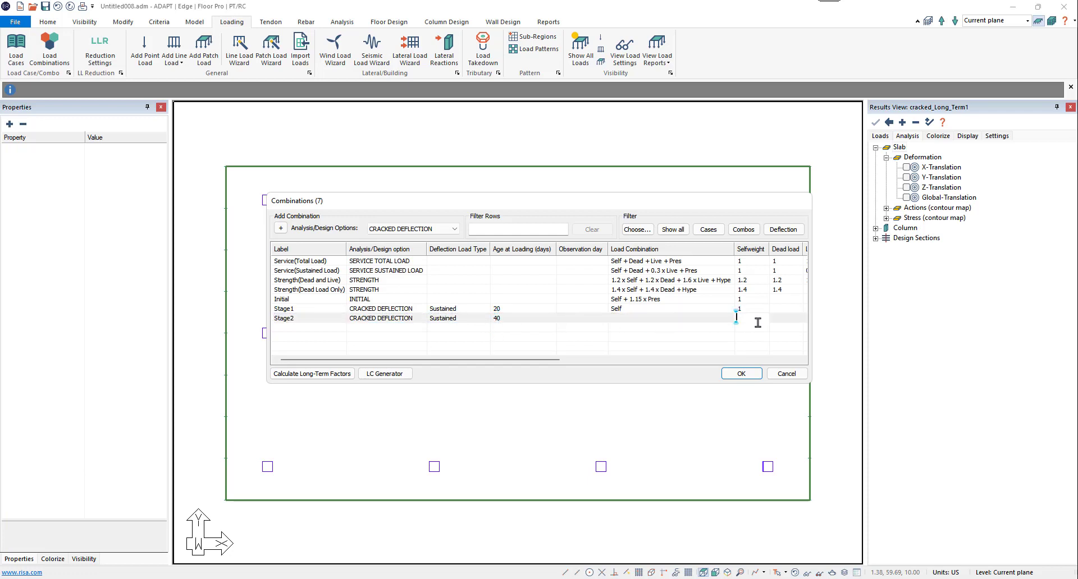
{"action": "type", "text": "1"}
{"action": "key", "text": "Tab"}
{"action": "type", "text": "1"}
{"action": "left_click", "coordinate": [780, 334]}
Step: Add Stage3 loaded at 180 days with selfweight 1, dead 1 and live 0.3
{"action": "left_click", "coordinate": [280, 228]}
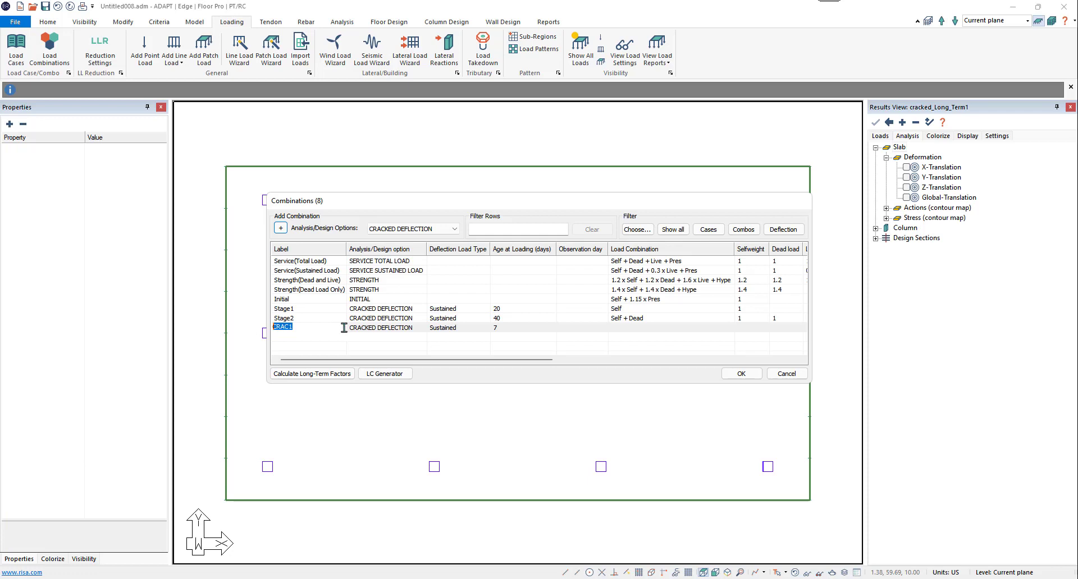
{"action": "type", "text": "Stage3"}
{"action": "left_click", "coordinate": [494, 328]}
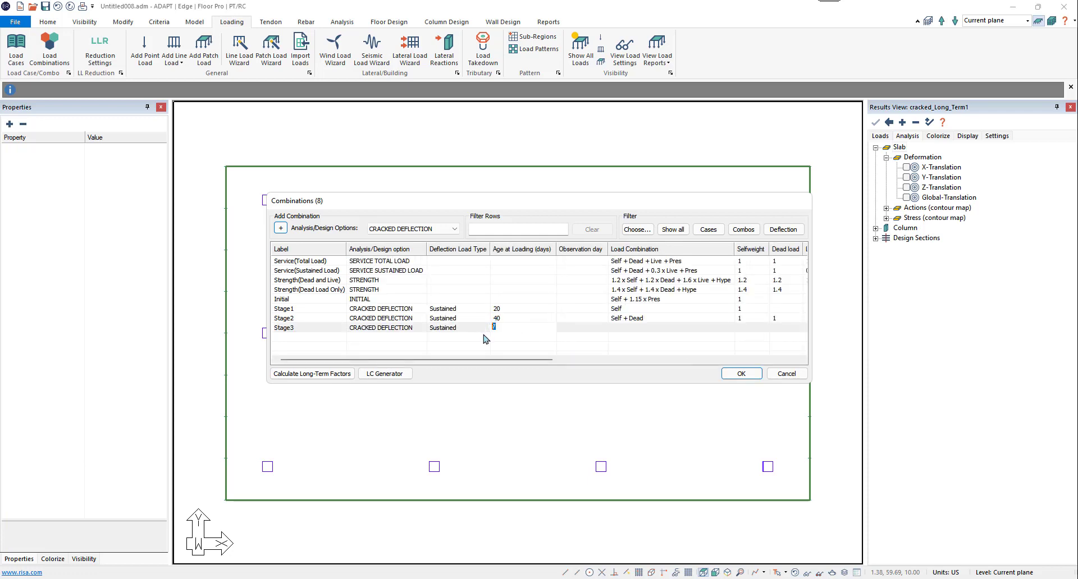
{"action": "type", "text": "180"}
{"action": "left_click", "coordinate": [751, 330]}
{"action": "type", "text": "1"}
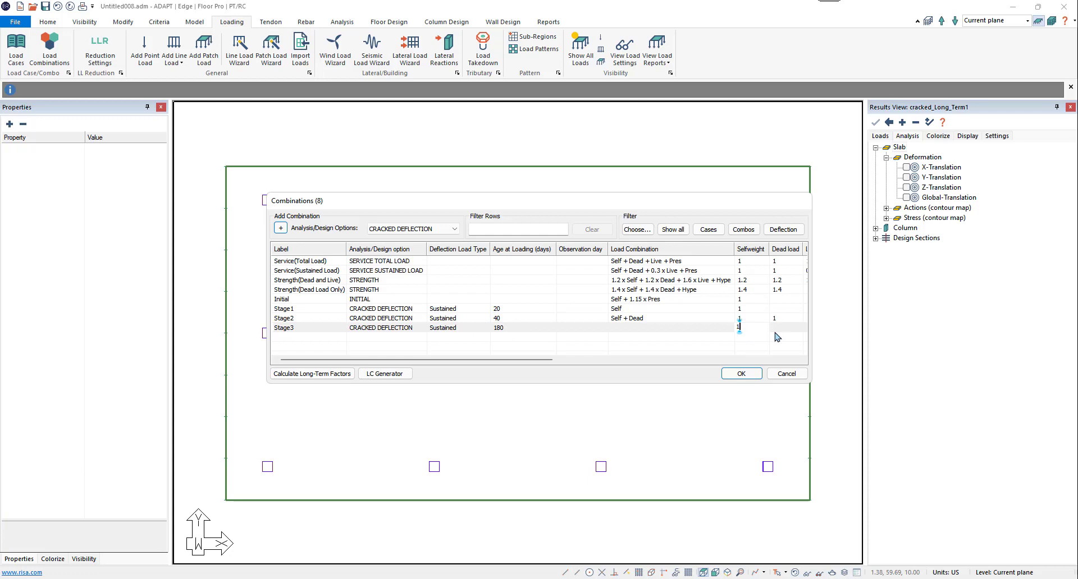
{"action": "left_click", "coordinate": [781, 331]}
{"action": "left_click", "coordinate": [781, 331]}
{"action": "type", "text": "1"}
{"action": "key", "text": "Return"}
{"action": "left_click_drag", "start_coordinate": [551, 360], "coordinate": [581, 361]}
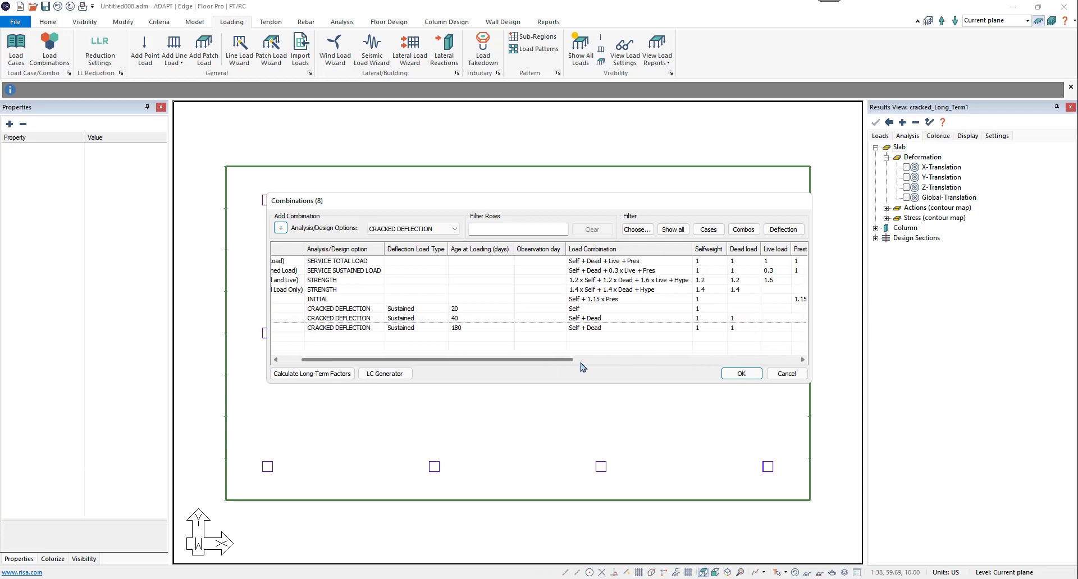
{"action": "left_click", "coordinate": [761, 331]}
{"action": "type", "text": "0.3"}
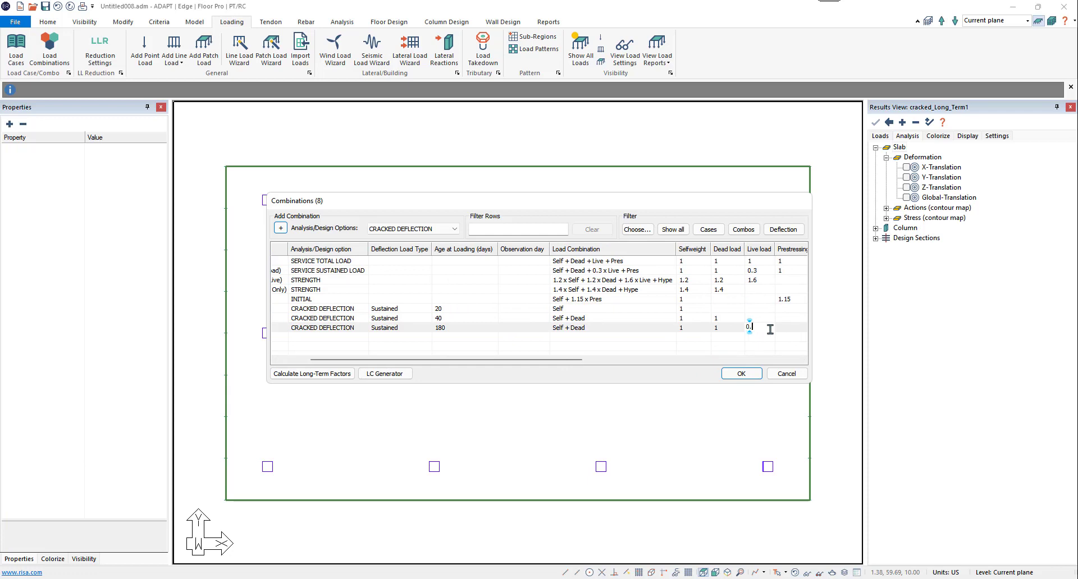
{"action": "left_click", "coordinate": [770, 330]}
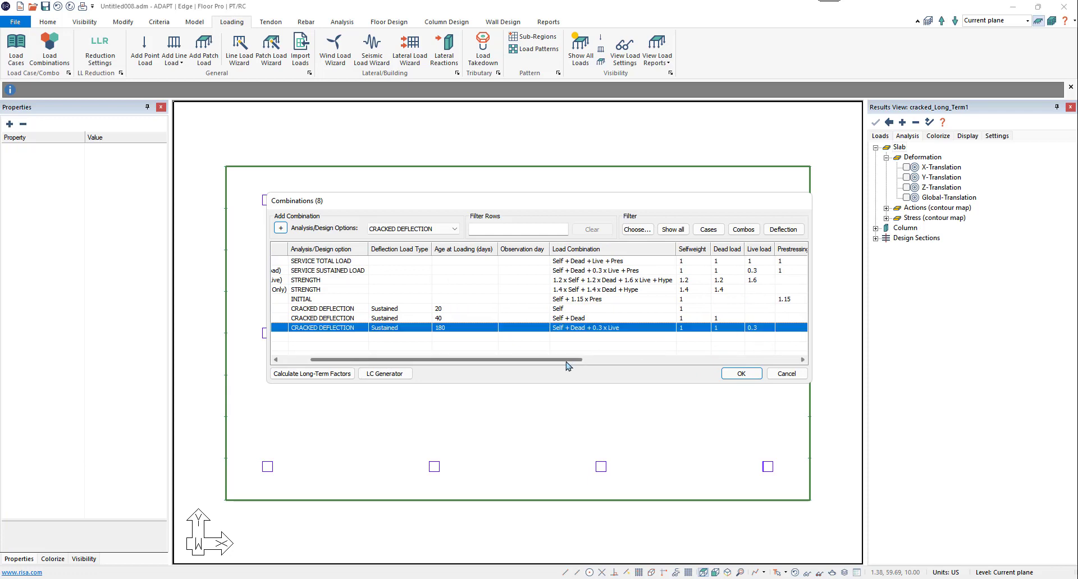
{"action": "left_click_drag", "start_coordinate": [565, 361], "coordinate": [477, 363]}
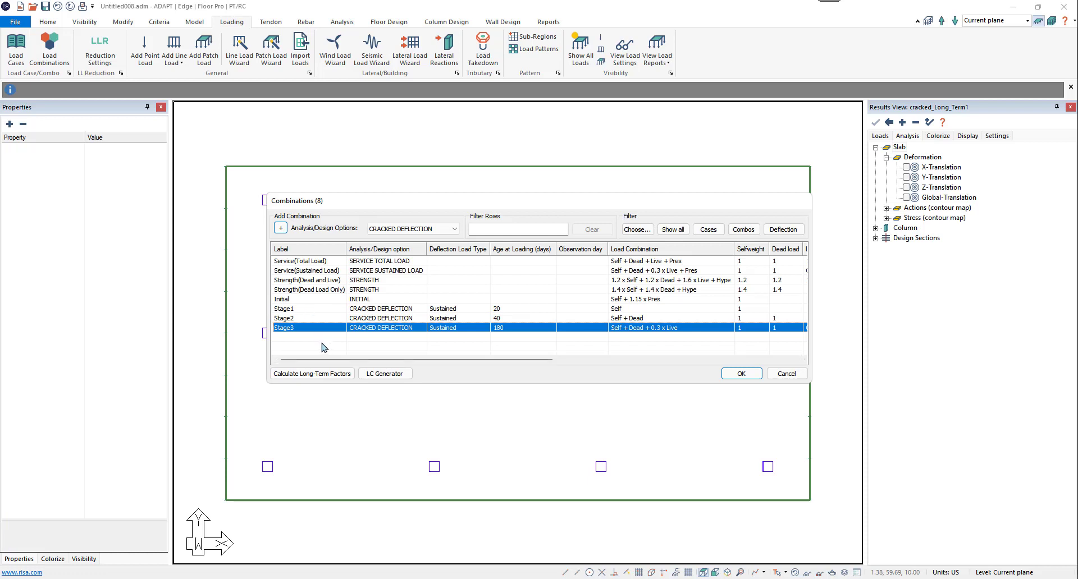
Step: Add a cracked-deflection combination named 'Total Load' with deflection load type Total
{"action": "left_click", "coordinate": [281, 229]}
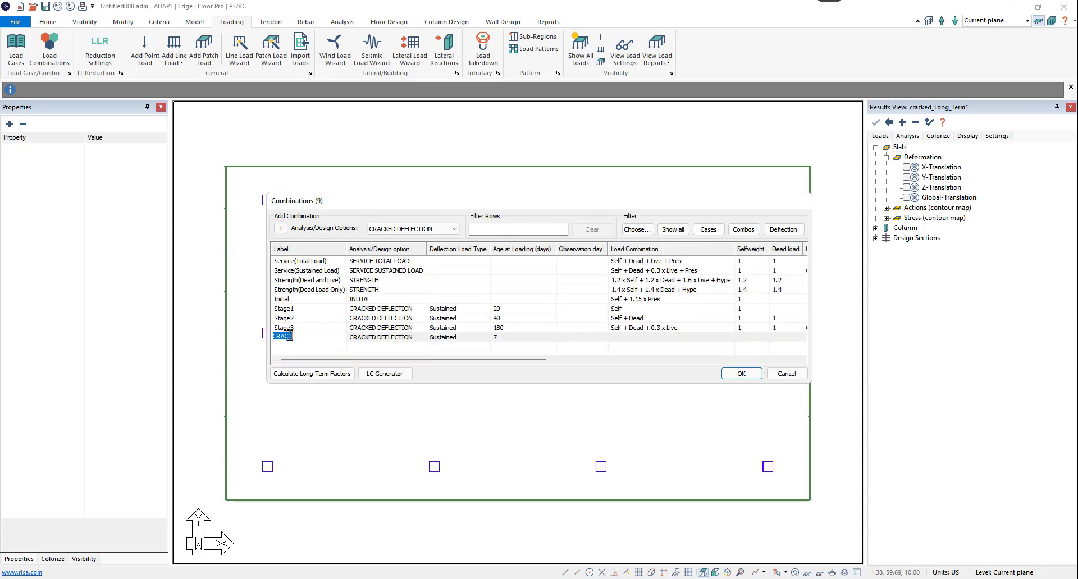
{"action": "type", "text": "Total Load"}
{"action": "left_click", "coordinate": [463, 339]}
{"action": "left_click", "coordinate": [463, 338]}
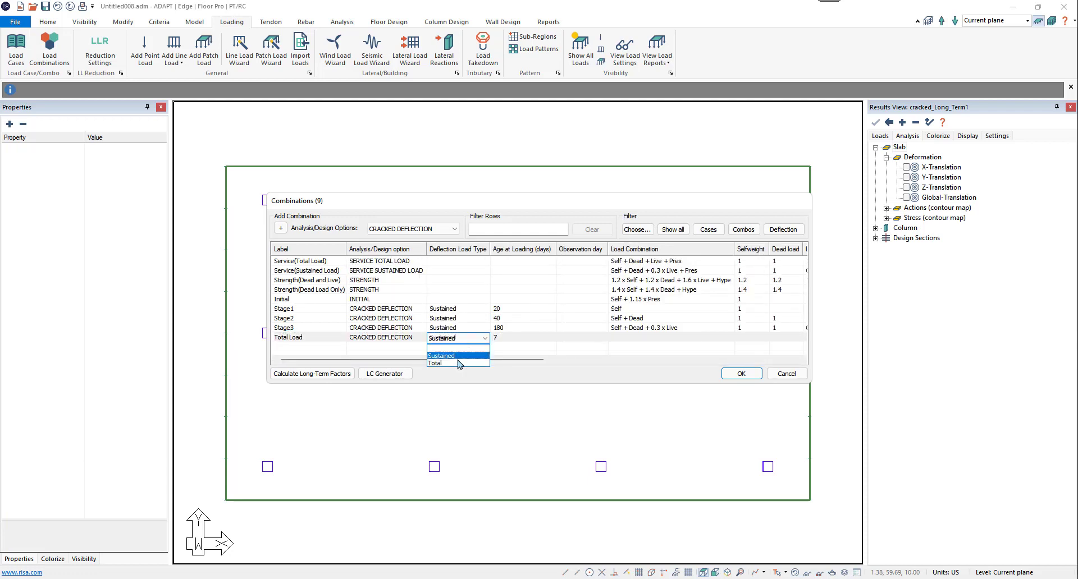
{"action": "left_click", "coordinate": [459, 364]}
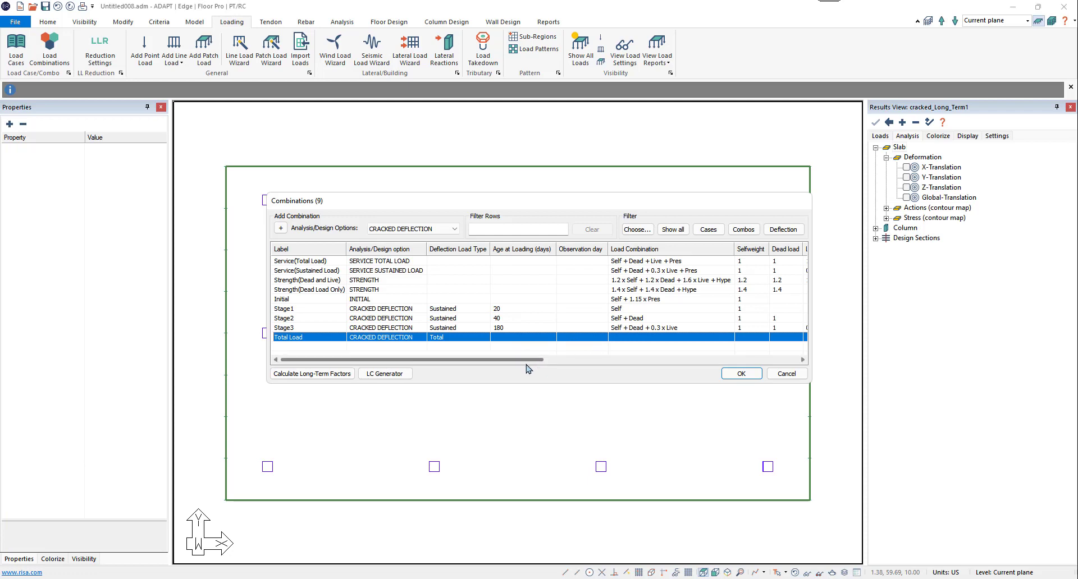
Step: Give Total Load factors of 1 for selfweight, dead load and live load
{"action": "scroll", "coordinate": [534, 365], "scroll_direction": "right", "scroll_amount": 3}
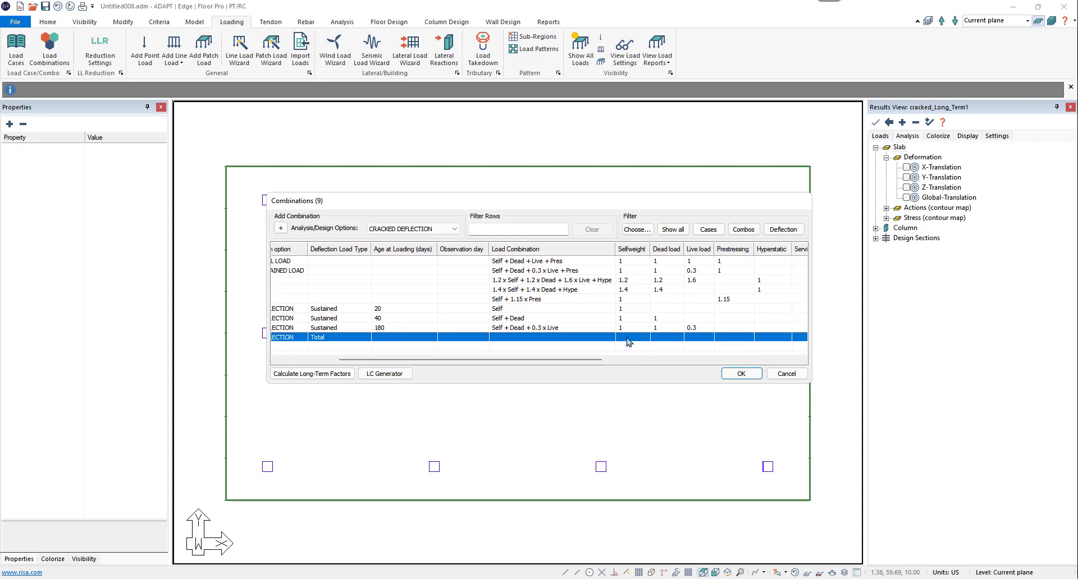
{"action": "left_click", "coordinate": [626, 338]}
{"action": "type", "text": "1"}
{"action": "left_click", "coordinate": [655, 338]}
{"action": "type", "text": "1"}
{"action": "left_click", "coordinate": [695, 339]}
{"action": "type", "text": "1"}
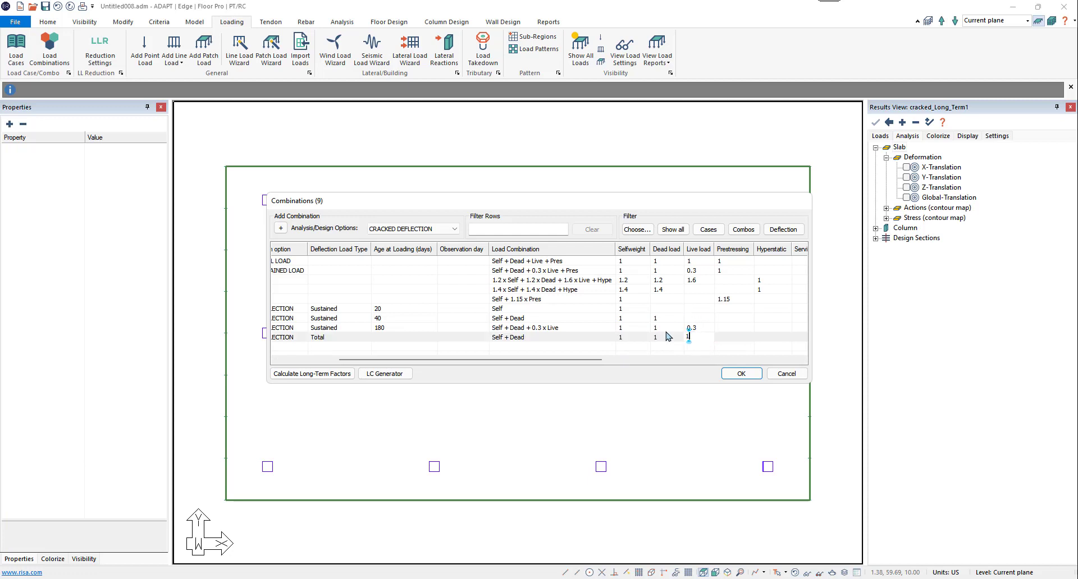
{"action": "left_click_drag", "start_coordinate": [578, 360], "coordinate": [464, 371]}
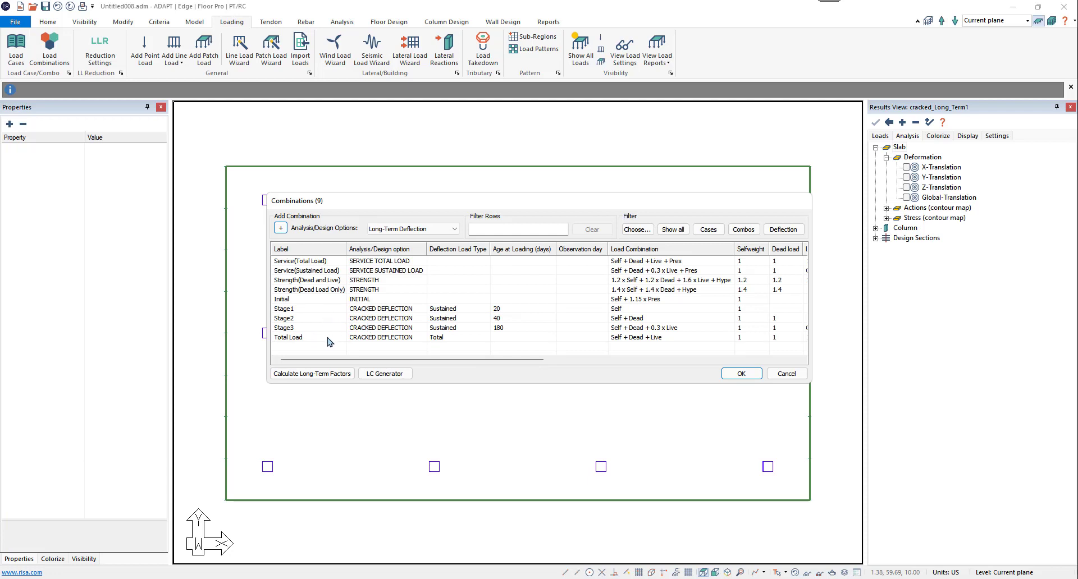
Step: Add a long-term deflection combination named Long_Term-40 with Auto deflection load type
{"action": "left_click", "coordinate": [400, 231]}
{"action": "left_click", "coordinate": [395, 245]}
{"action": "left_click", "coordinate": [280, 229]}
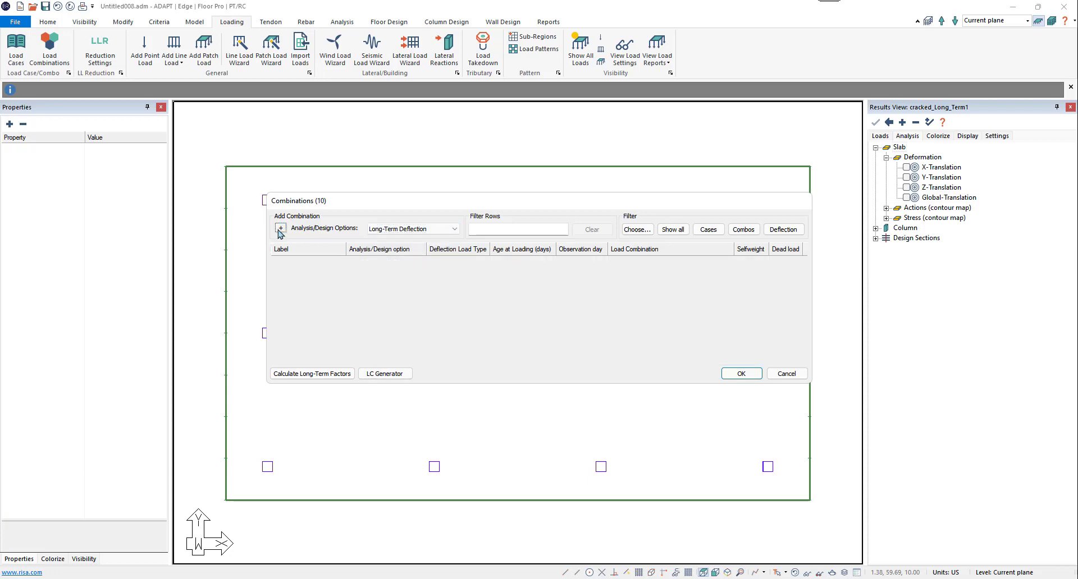
{"action": "double_click", "coordinate": [313, 348]}
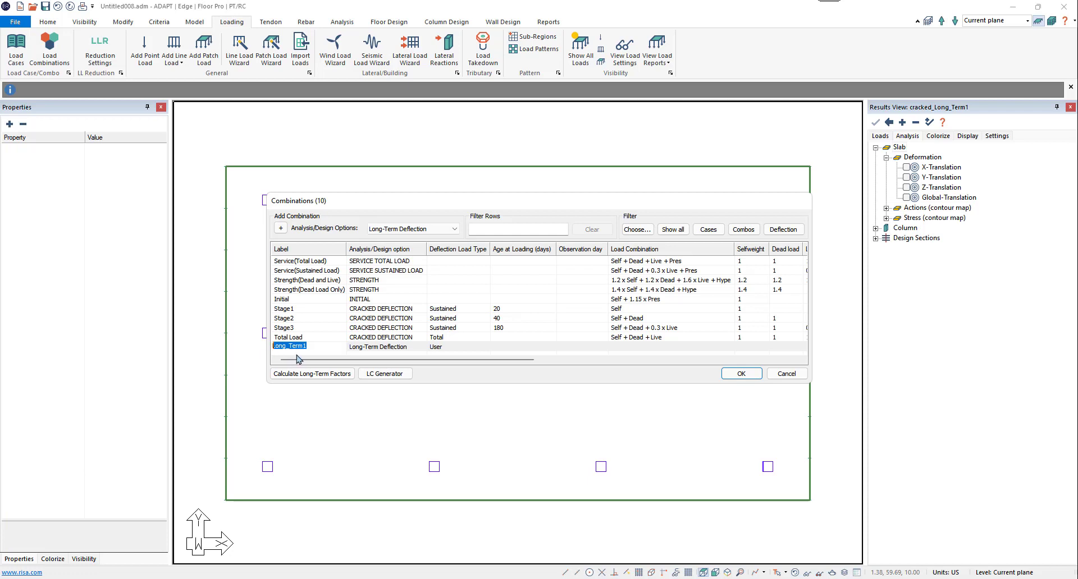
{"action": "left_click", "coordinate": [312, 345]}
{"action": "type", "text": "-40"}
{"action": "left_click", "coordinate": [458, 348]}
{"action": "left_click", "coordinate": [456, 349]}
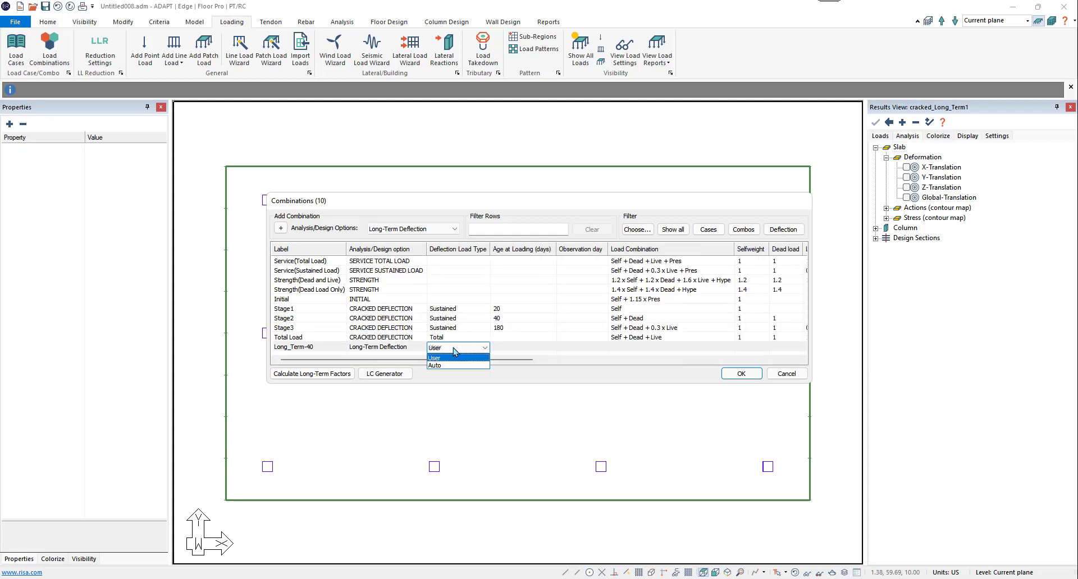
{"action": "left_click", "coordinate": [455, 365]}
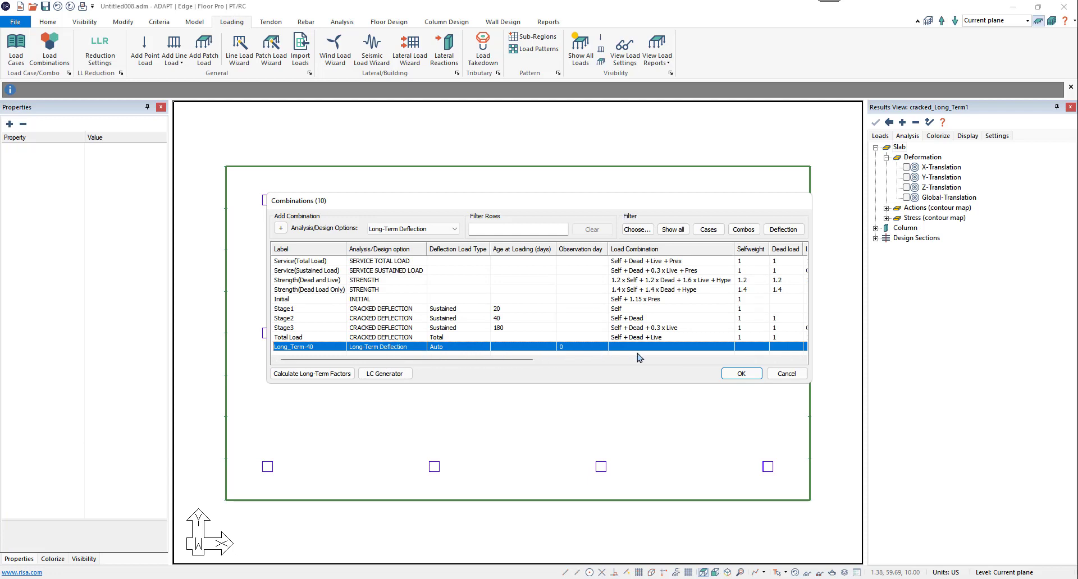
Step: Set Long_Term-40 observation day 40 with Stage1 and Stage2 factors of 1, then add a row
{"action": "left_click", "coordinate": [566, 347]}
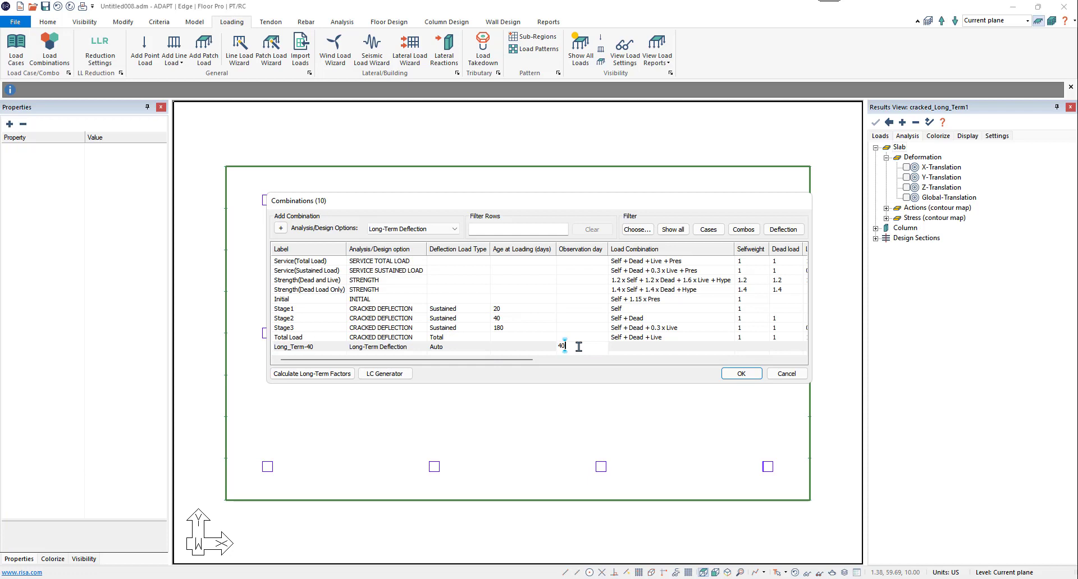
{"action": "type", "text": "40"}
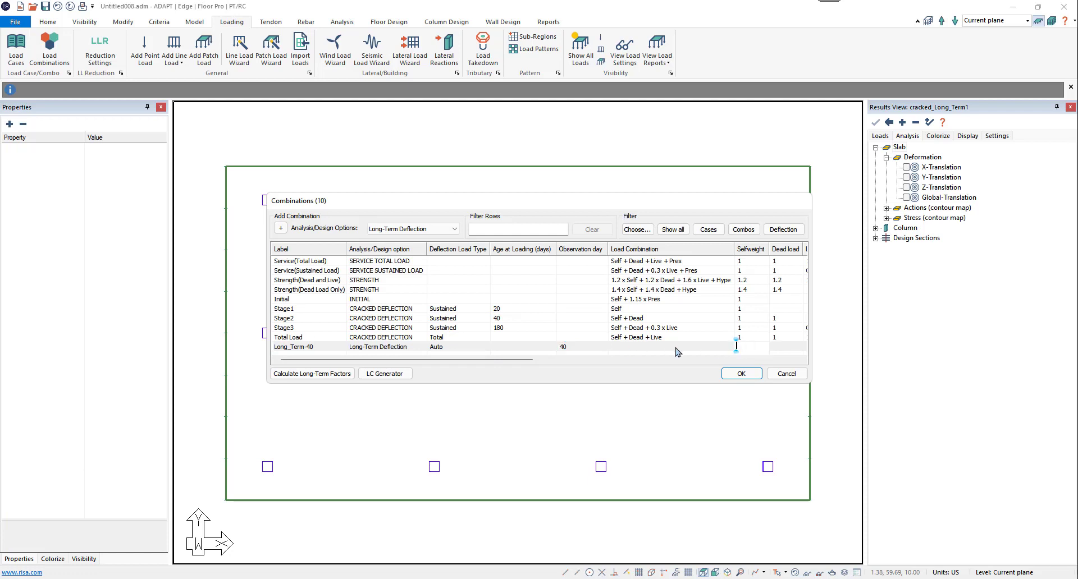
{"action": "left_click", "coordinate": [529, 362]}
{"action": "left_click_drag", "start_coordinate": [530, 363], "coordinate": [801, 374]}
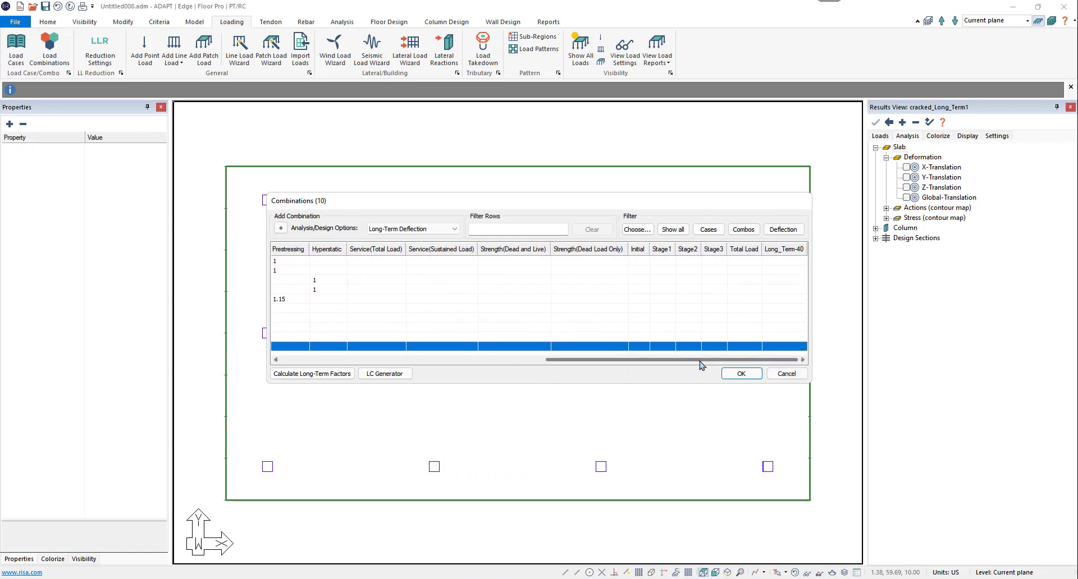
{"action": "left_click", "coordinate": [677, 347]}
{"action": "type", "text": "1"}
{"action": "left_click", "coordinate": [691, 347]}
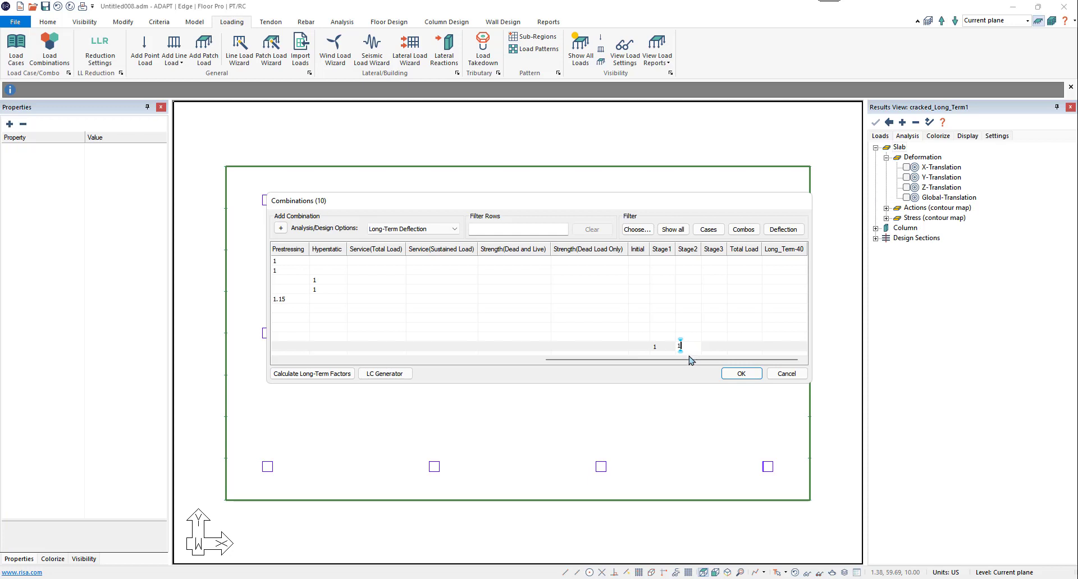
{"action": "type", "text": "1"}
{"action": "left_click_drag", "start_coordinate": [690, 360], "coordinate": [337, 359]}
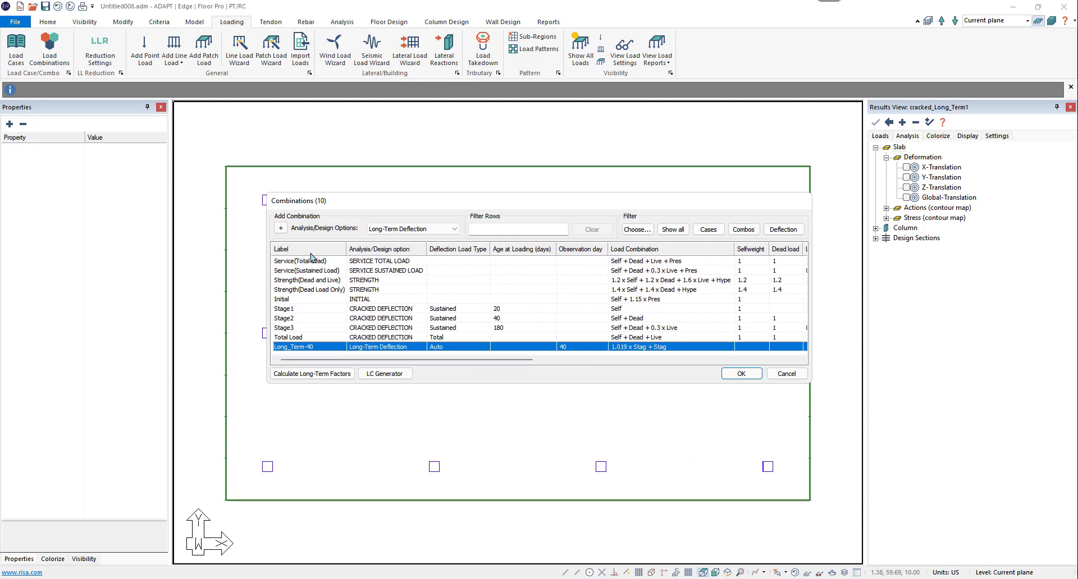
{"action": "left_click", "coordinate": [281, 229]}
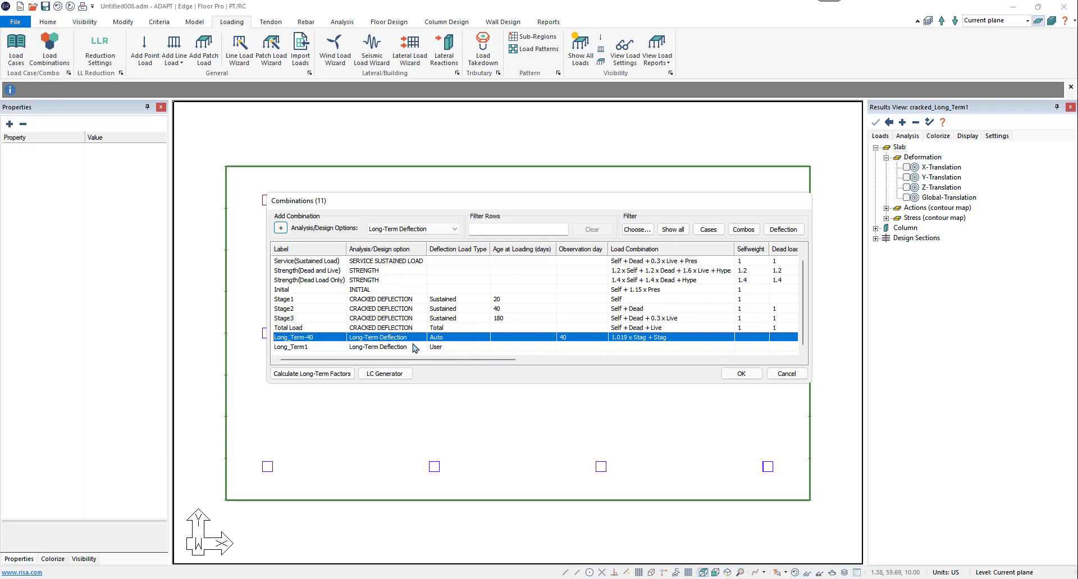
Step: Rename the new row Long_Term-180, set it to Auto, observed at day 180
{"action": "double_click", "coordinate": [317, 348]}
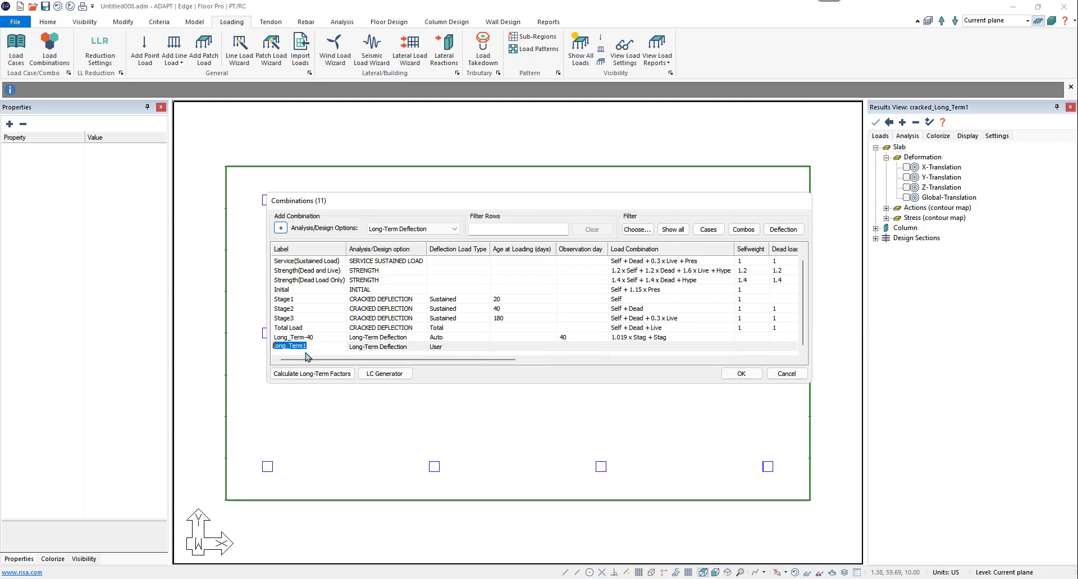
{"action": "type", "text": "Long"}
{"action": "type", "text": "80"}
{"action": "key", "text": "Return"}
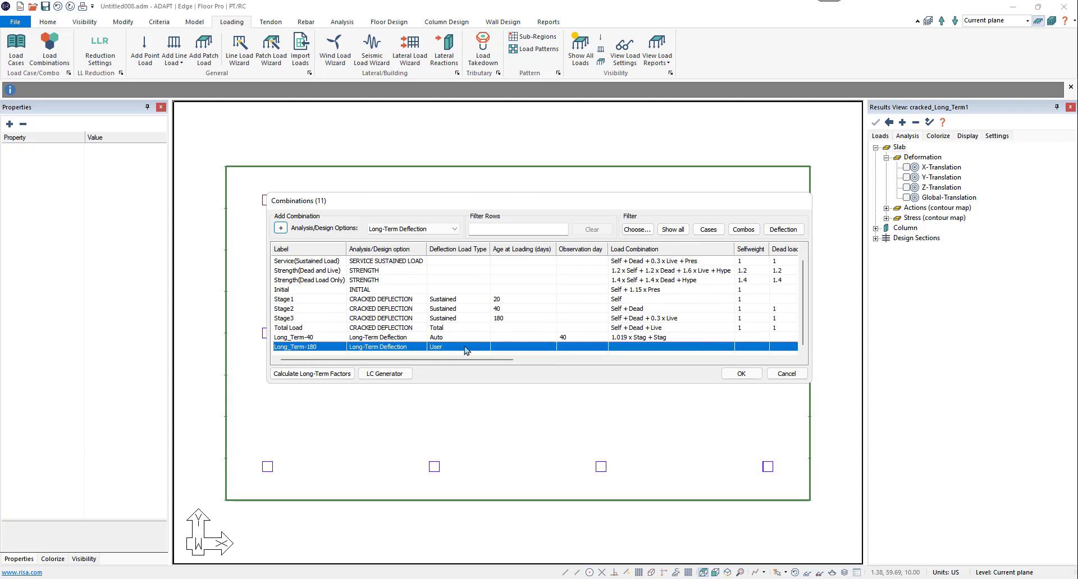
{"action": "left_click", "coordinate": [465, 350]}
{"action": "left_click", "coordinate": [464, 362]}
{"action": "left_click", "coordinate": [570, 347]}
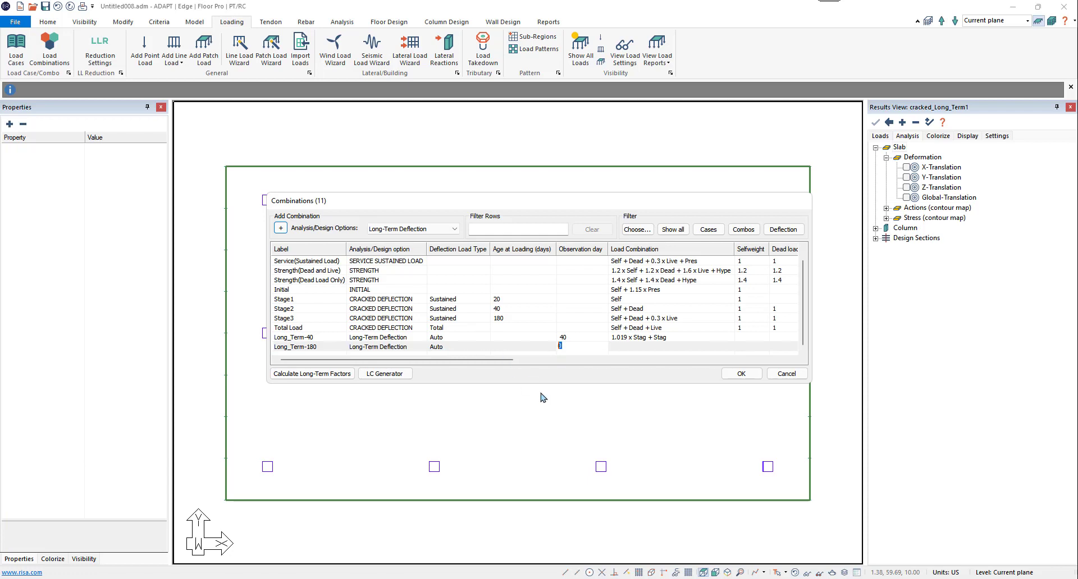
{"action": "type", "text": "180"}
{"action": "key", "text": "Return"}
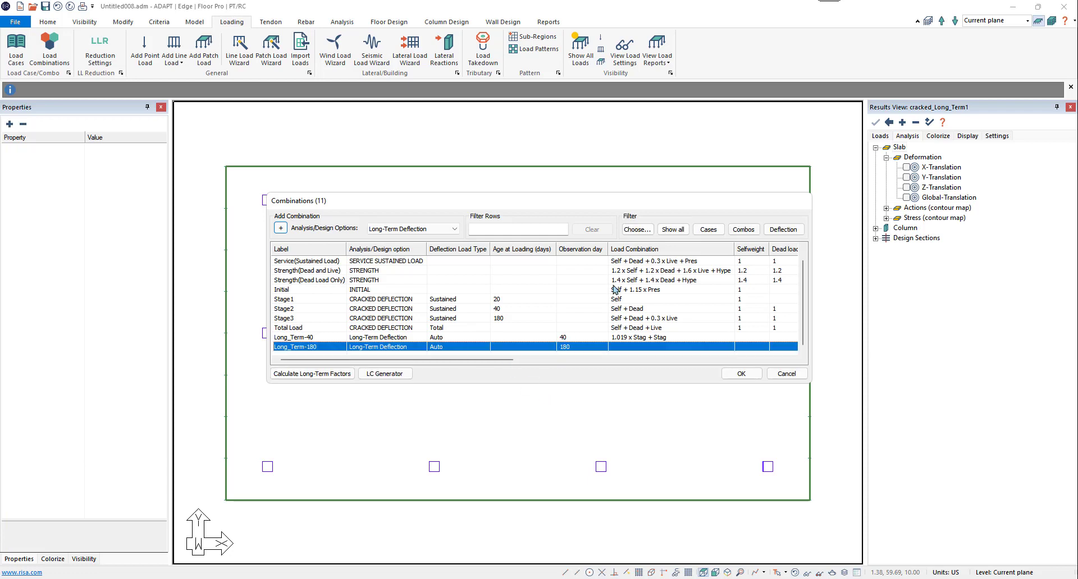
{"action": "left_click_drag", "start_coordinate": [505, 366], "coordinate": [786, 370]}
Step: Give Long_Term-180 factors of 1 for Stage1, Stage2 and Stage3, then add another row
{"action": "left_click", "coordinate": [613, 344]}
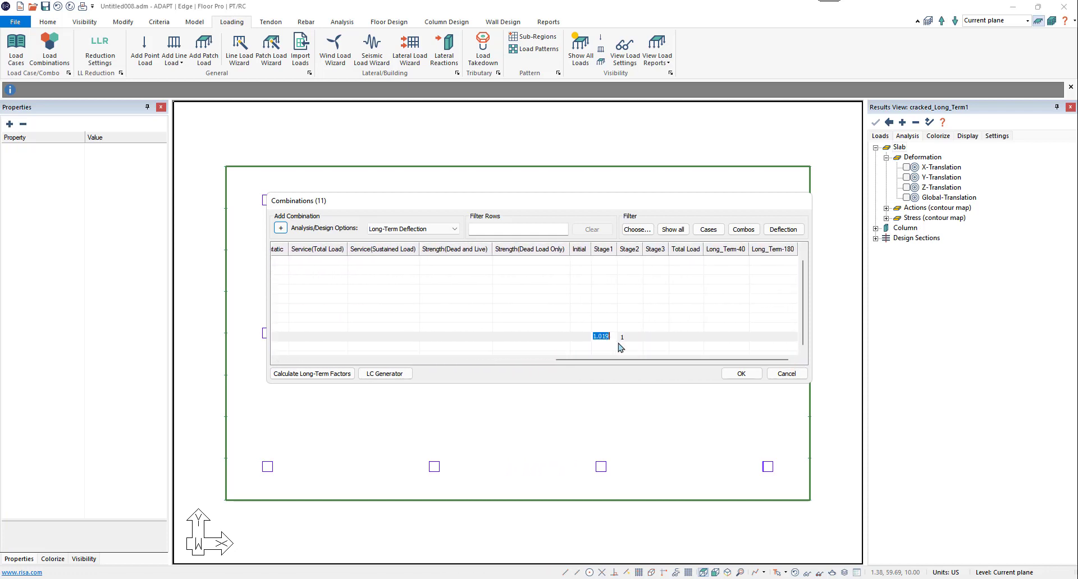
{"action": "type", "text": "1"}
{"action": "key", "text": "Tab"}
{"action": "type", "text": "1"}
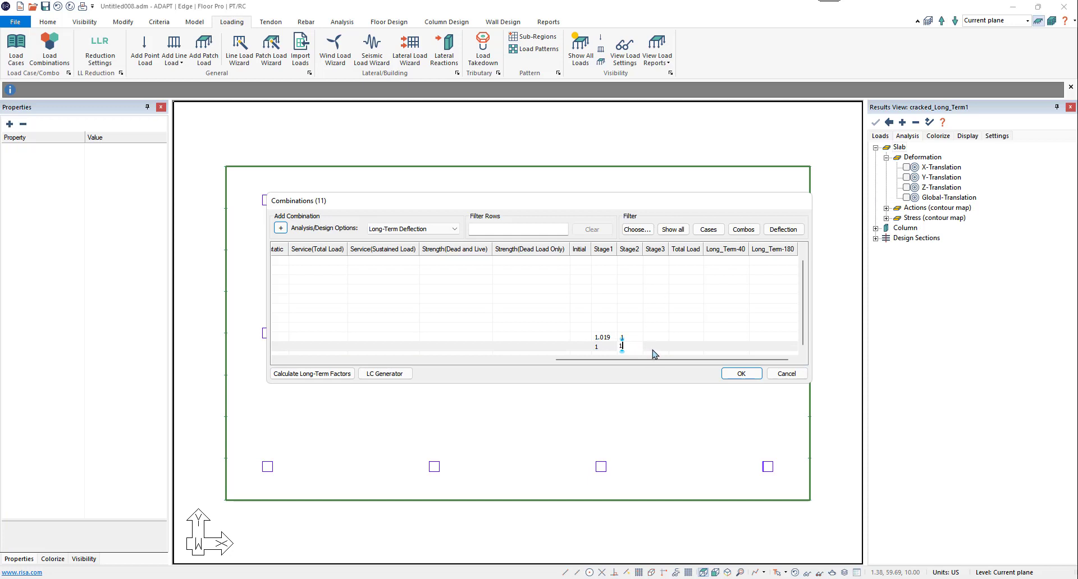
{"action": "key", "text": "Tab"}
{"action": "type", "text": "1"}
{"action": "key", "text": "Return"}
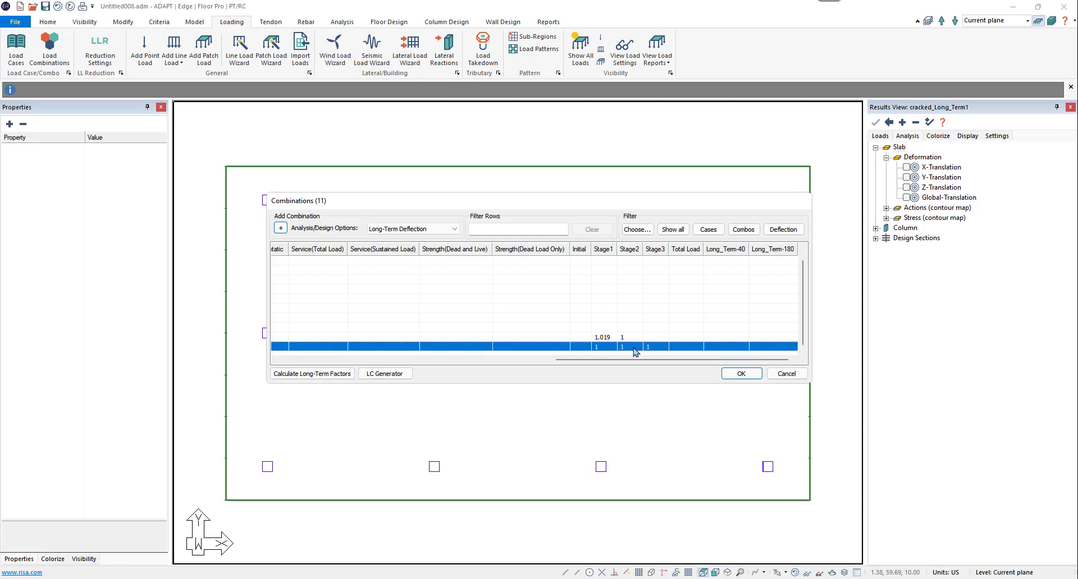
{"action": "left_click_drag", "start_coordinate": [632, 360], "coordinate": [317, 360]}
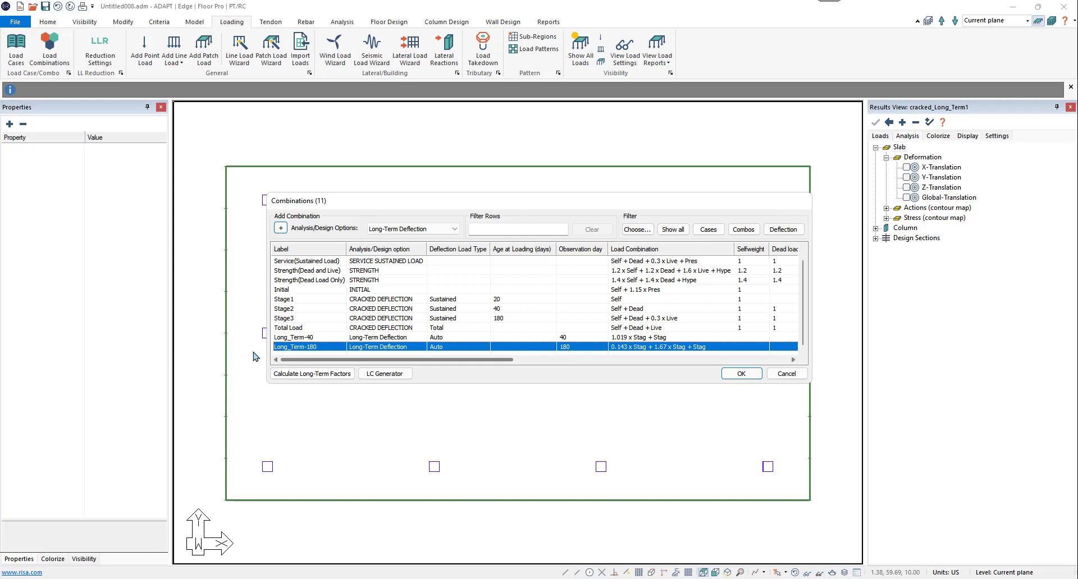
{"action": "left_click", "coordinate": [280, 228]}
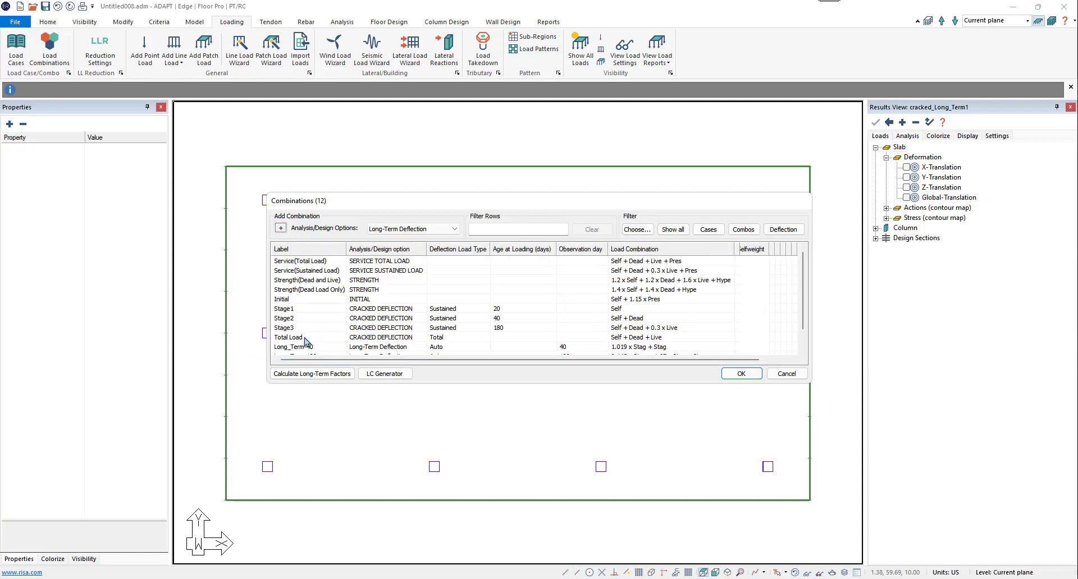
Step: Rename the new row Total-defl-360, set it to Auto, observed at day 360
{"action": "double_click", "coordinate": [296, 346]}
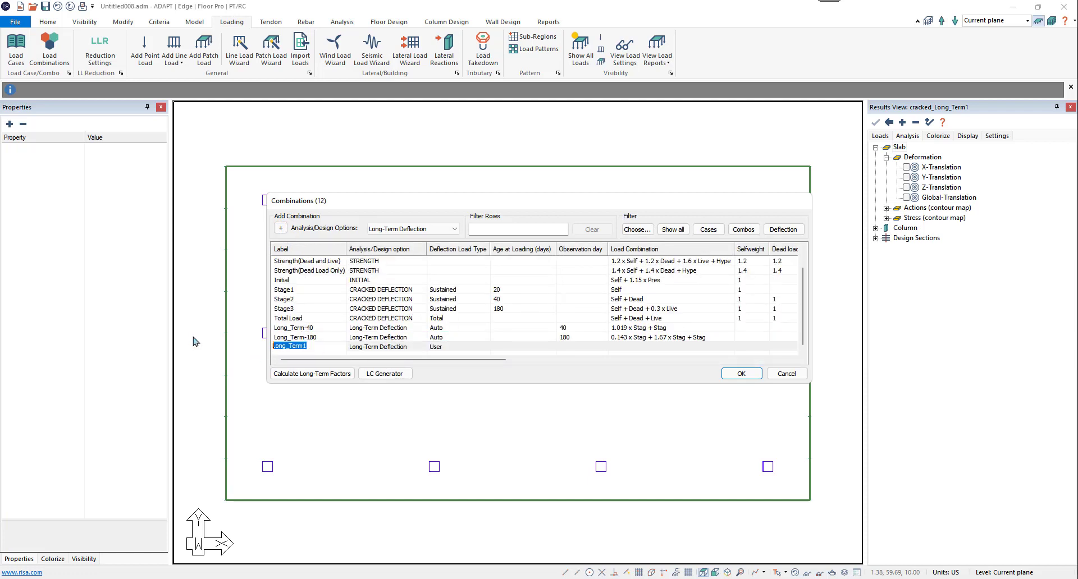
{"action": "type", "text": "Total-defl-360"}
{"action": "left_click", "coordinate": [446, 352]}
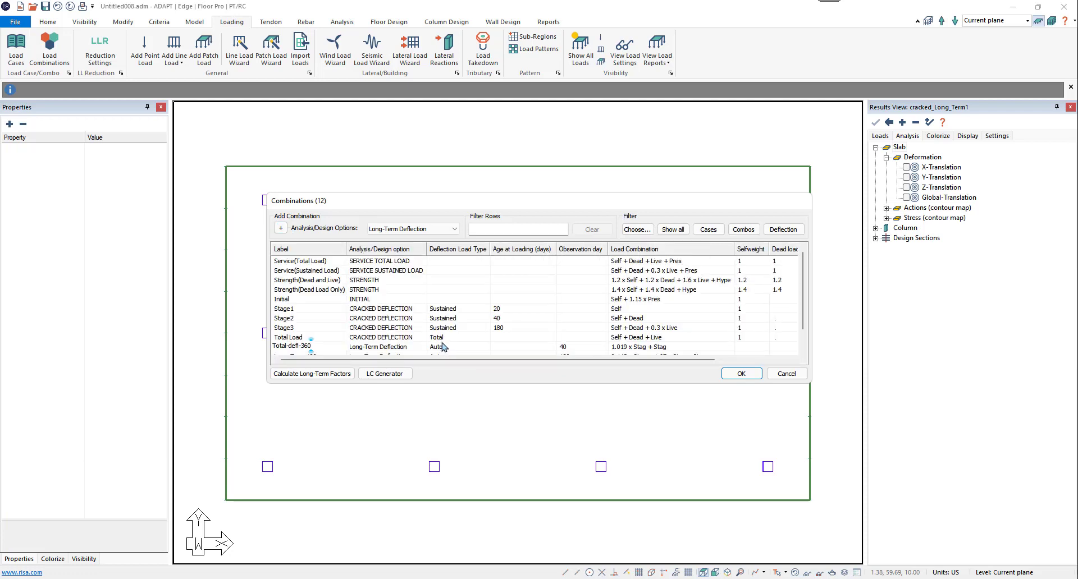
{"action": "left_click", "coordinate": [446, 349]}
{"action": "left_click", "coordinate": [444, 365]}
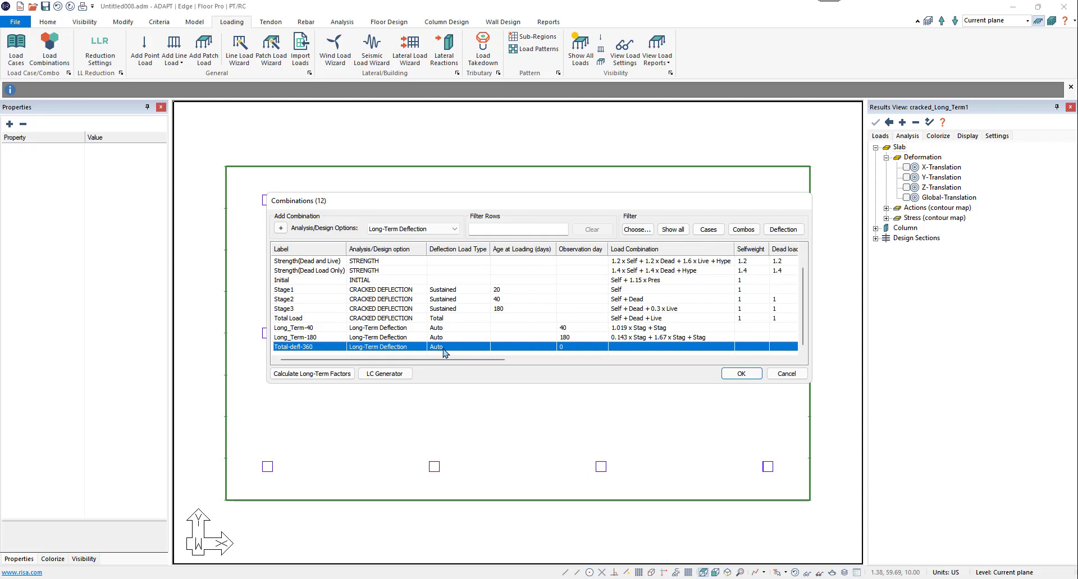
{"action": "left_click", "coordinate": [570, 350]}
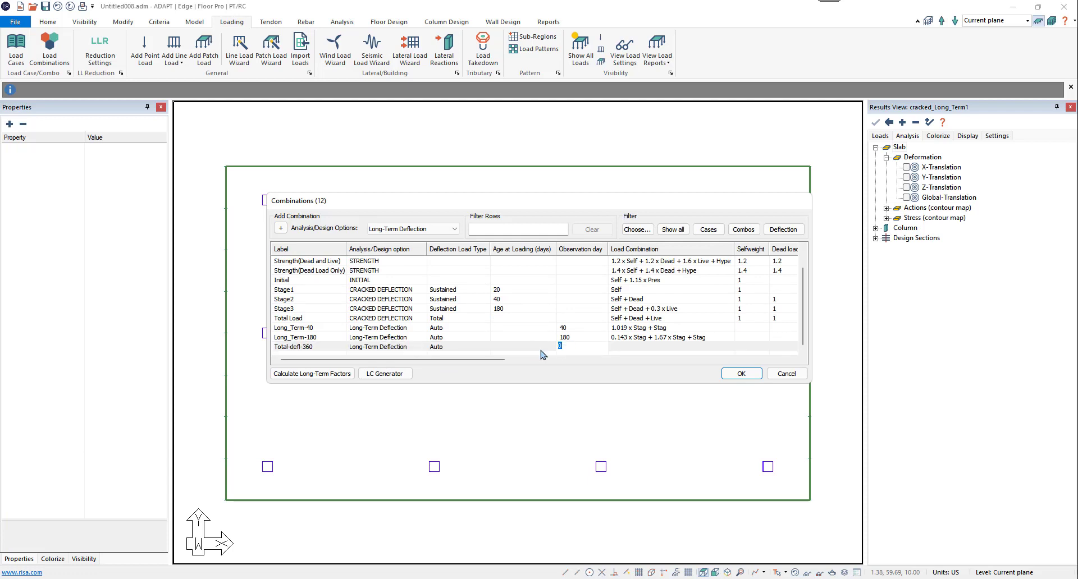
{"action": "type", "text": "360"}
{"action": "left_click_drag", "start_coordinate": [497, 359], "coordinate": [783, 362]}
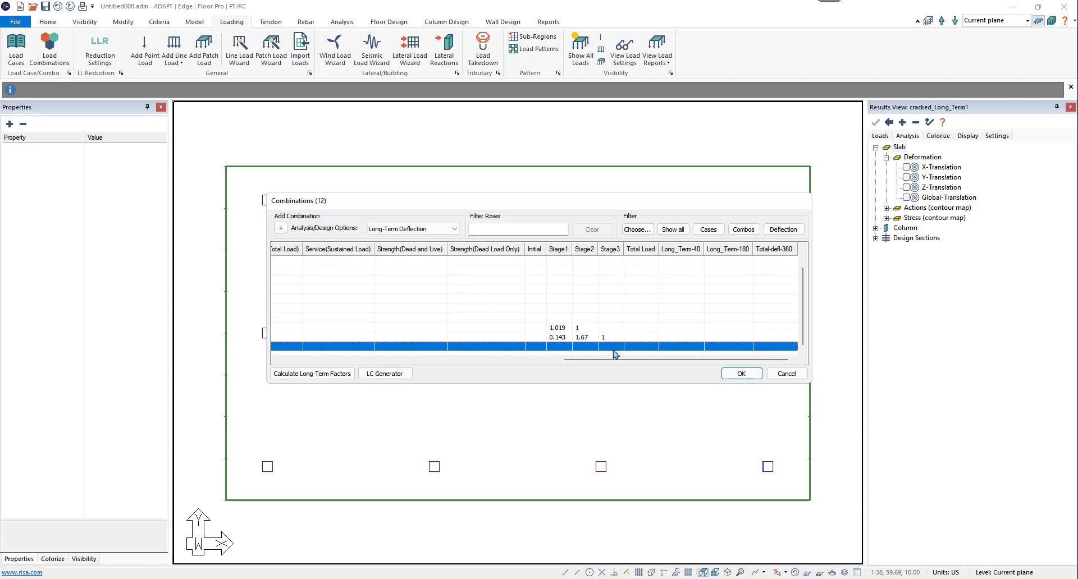
Step: Enter factors of 1 for the Total-defl-360 stage columns
{"action": "left_click", "coordinate": [558, 348]}
{"action": "type", "text": "1"}
{"action": "left_click", "coordinate": [576, 348]}
{"action": "type", "text": "1"}
{"action": "left_click", "coordinate": [607, 348]}
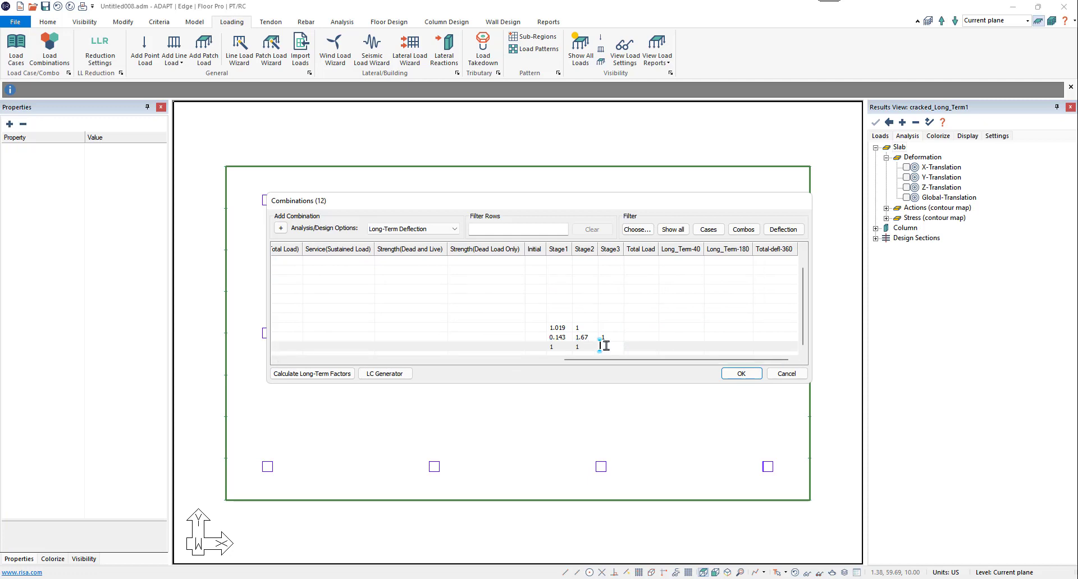
{"action": "type", "text": "1"}
{"action": "left_click_drag", "start_coordinate": [633, 360], "coordinate": [330, 375]}
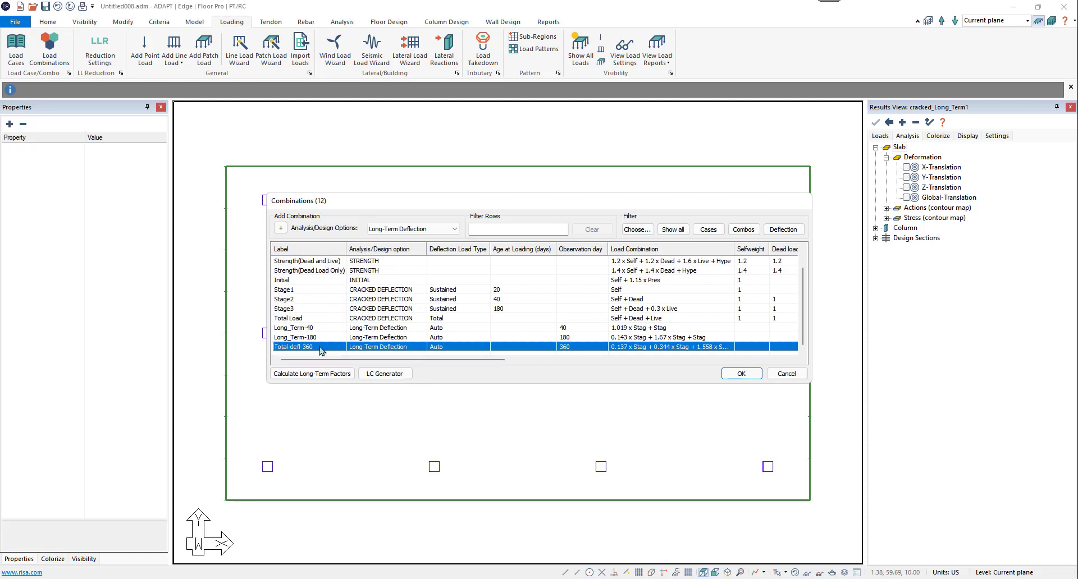
Step: Add another combination row and label it Total-defl-5000
{"action": "left_click", "coordinate": [281, 228]}
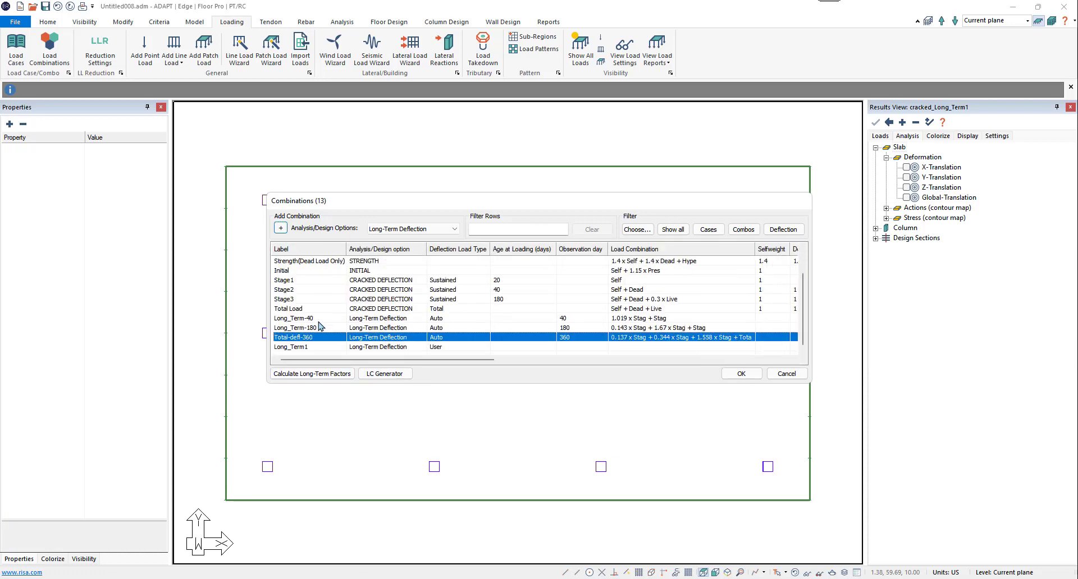
{"action": "double_click", "coordinate": [289, 347]}
{"action": "type", "text": "T"}
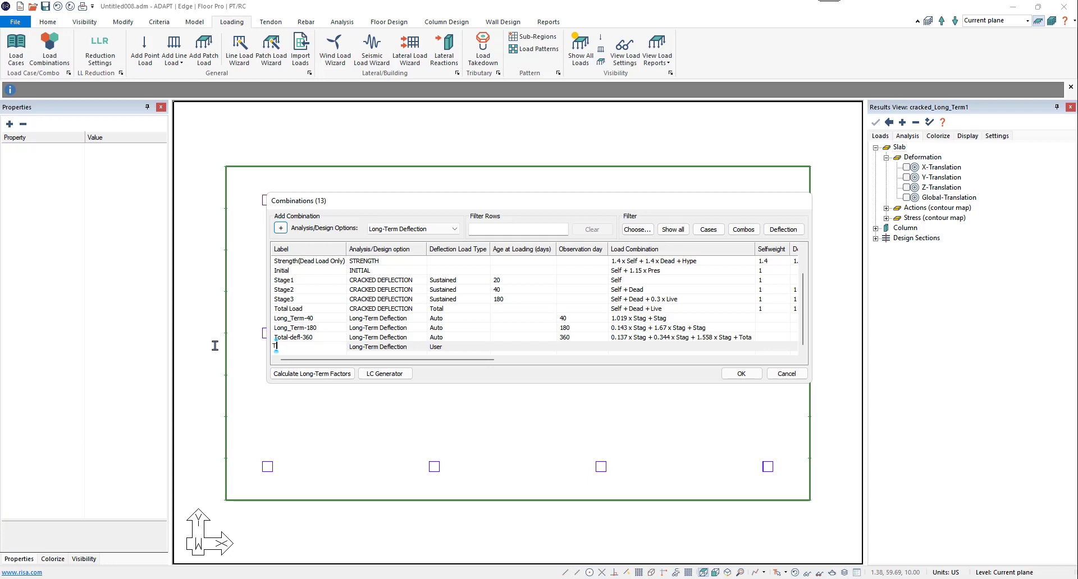
{"action": "type", "text": "otal-defl-5000"}
Step: Set Total-defl-5000 to Auto deflection load type with observation day 5000
{"action": "scroll", "coordinate": [441, 353], "scroll_direction": "up", "scroll_amount": 1}
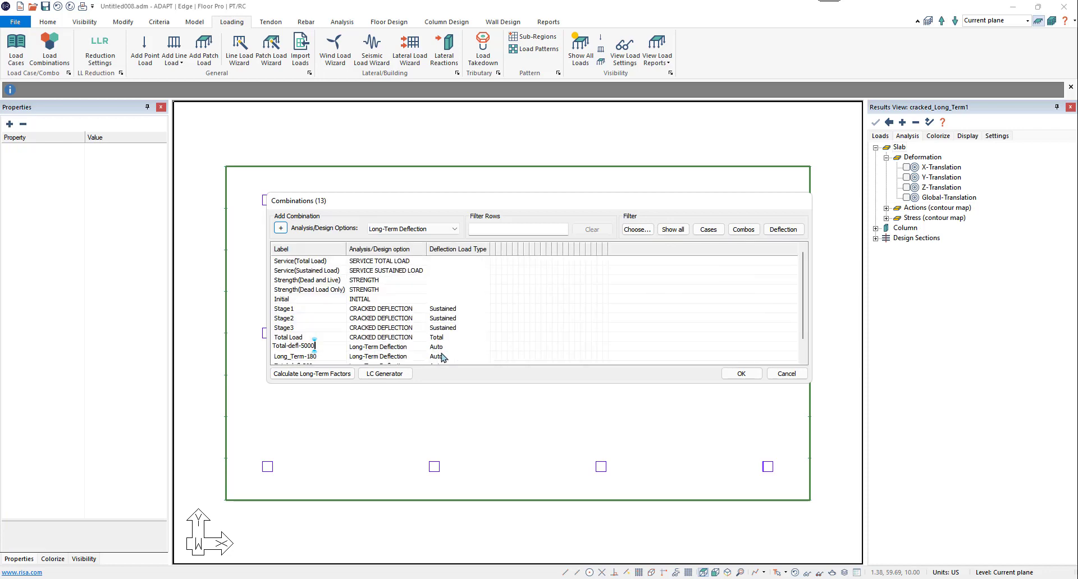
{"action": "left_click", "coordinate": [440, 344]}
{"action": "left_click", "coordinate": [443, 347]}
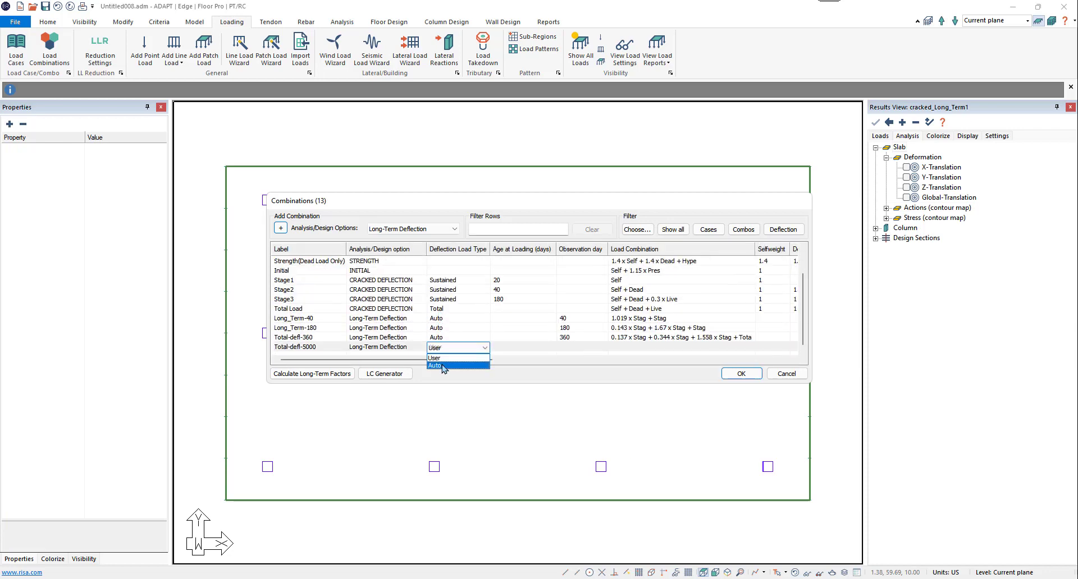
{"action": "left_click", "coordinate": [446, 369]}
{"action": "left_click_drag", "start_coordinate": [433, 360], "coordinate": [466, 365]}
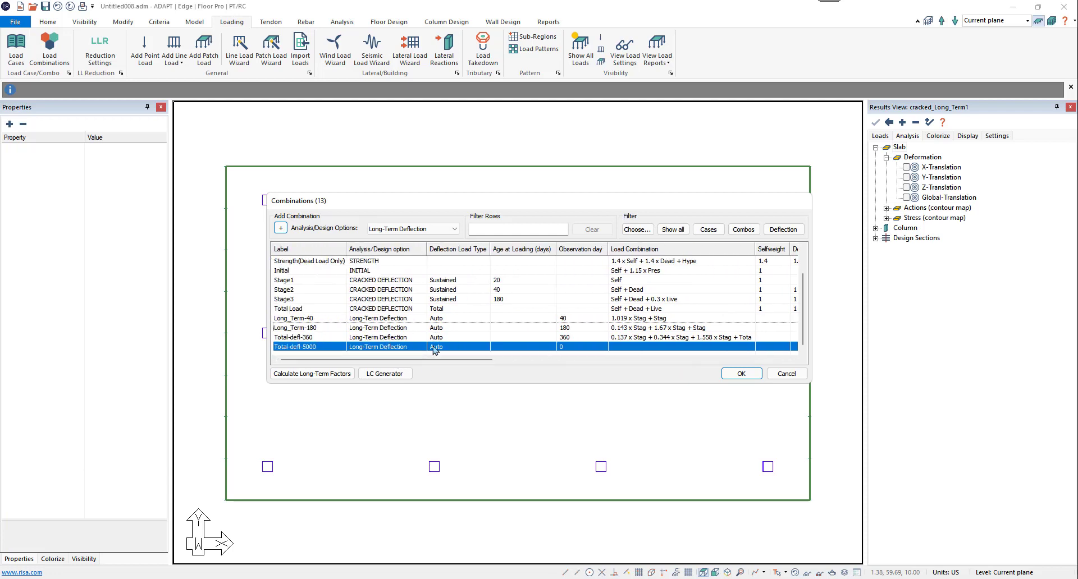
{"action": "left_click", "coordinate": [565, 348]}
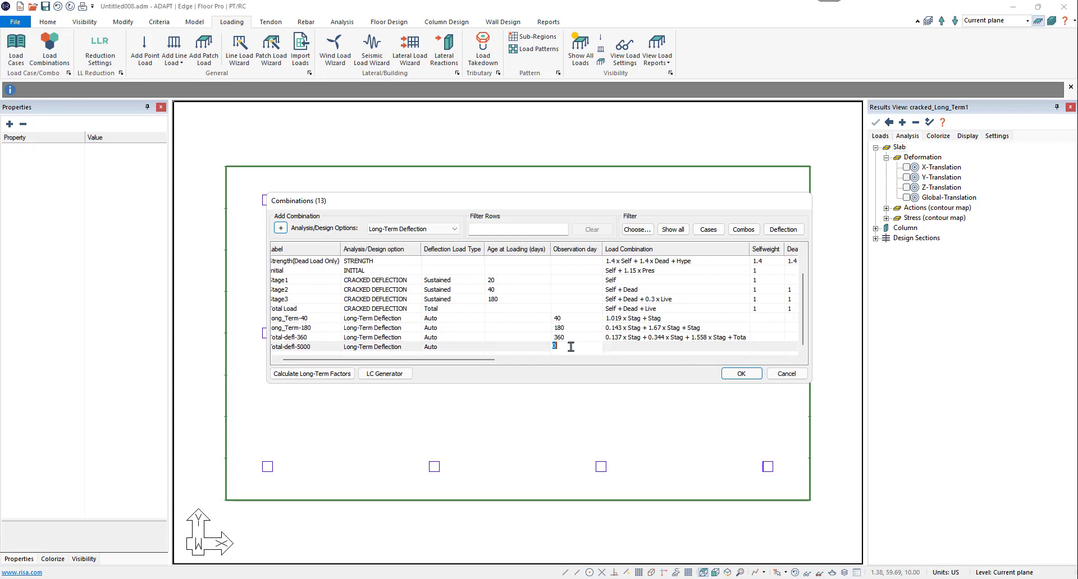
{"action": "type", "text": "5000"}
{"action": "key", "text": "Return"}
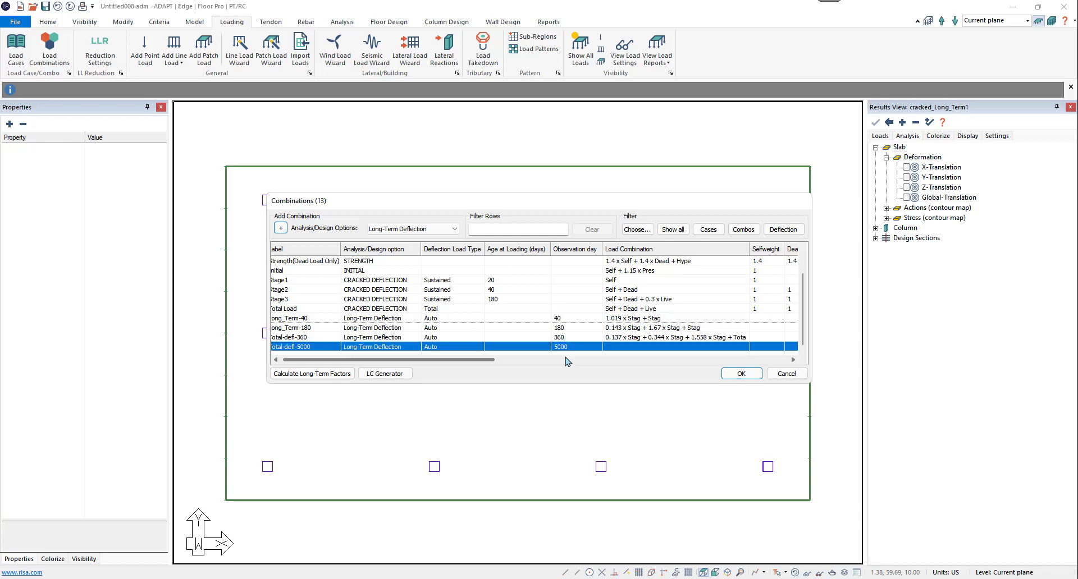
{"action": "left_click_drag", "start_coordinate": [481, 360], "coordinate": [786, 367]}
Step: Give Total-defl-5000 factors of 1 for Stage1, Stage2, Stage3 and Total Load
{"action": "left_click", "coordinate": [519, 346]}
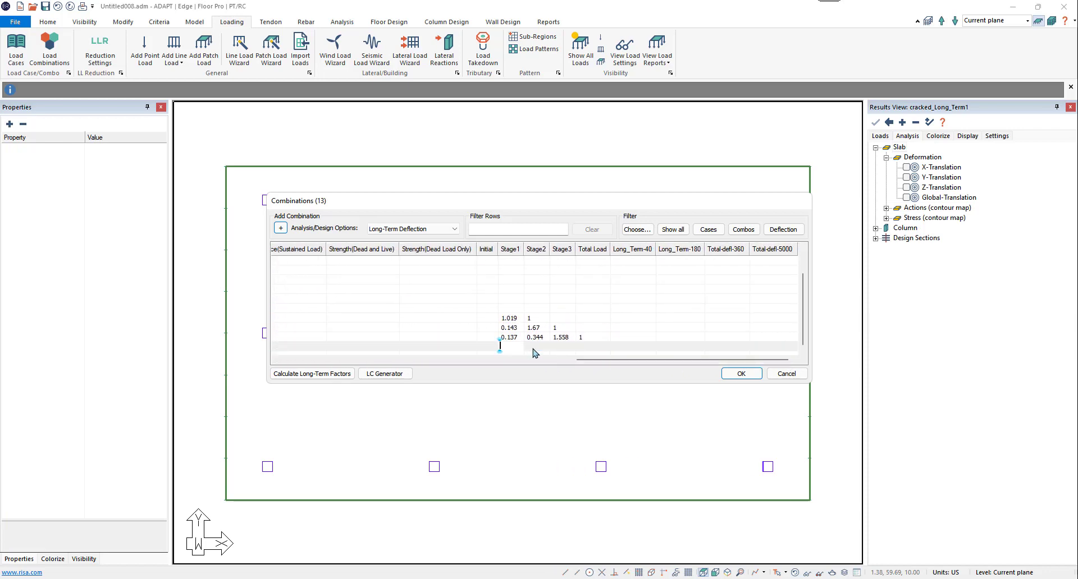
{"action": "type", "text": "1"}
{"action": "key", "text": "Tab"}
{"action": "type", "text": "1"}
{"action": "key", "text": "Tab"}
{"action": "type", "text": "1"}
{"action": "key", "text": "Tab"}
{"action": "type", "text": "1"}
{"action": "left_click_drag", "start_coordinate": [596, 365], "coordinate": [315, 334]}
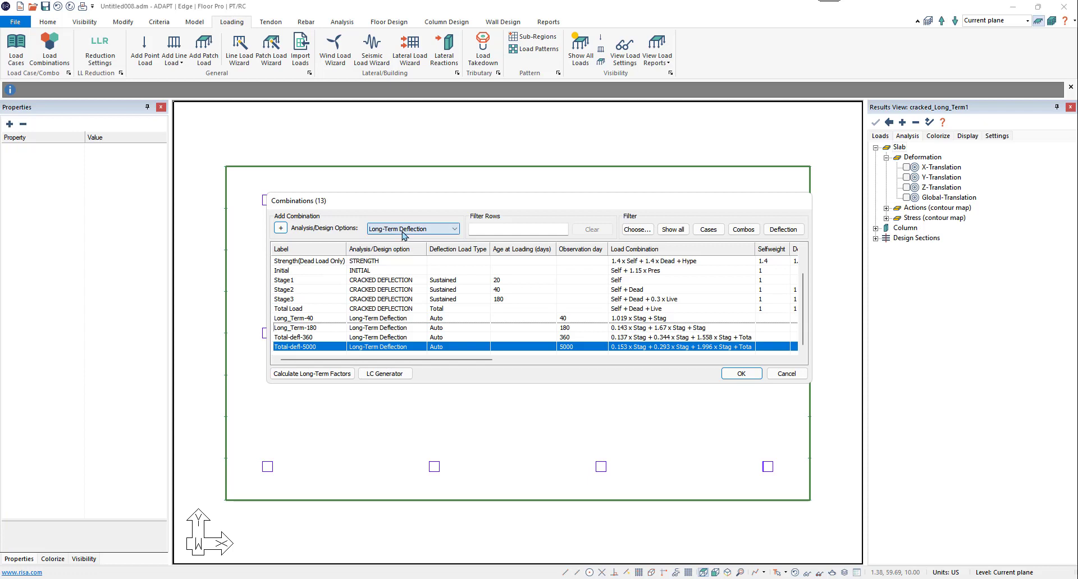
Step: Add a new combination named Incremental-40-5000 with Deflection Load Type set to User
{"action": "left_click", "coordinate": [281, 228]}
{"action": "double_click", "coordinate": [309, 345]}
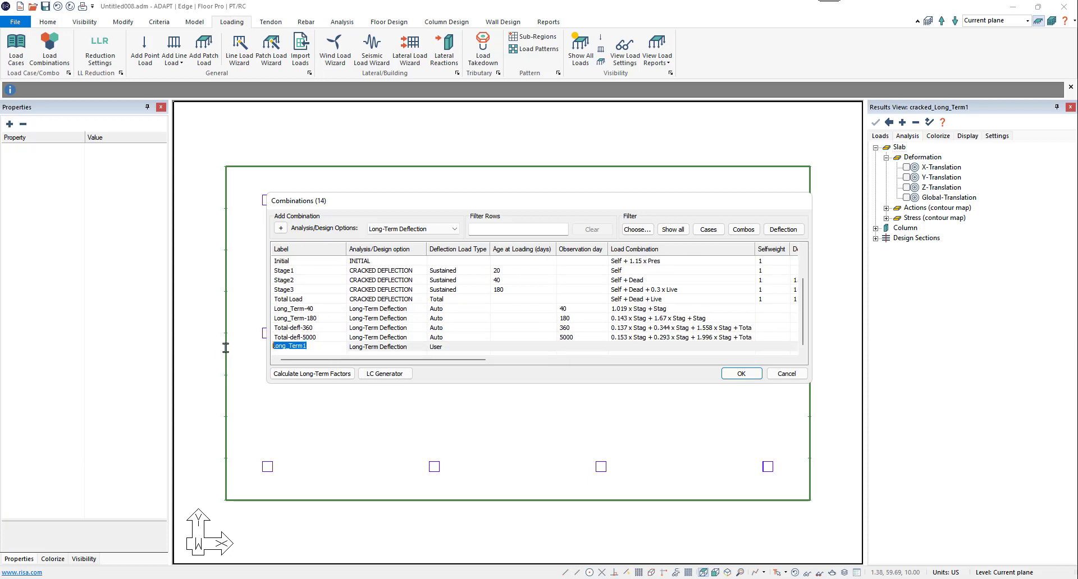
{"action": "type", "text": "Incremental-40-5000"}
{"action": "left_click", "coordinate": [443, 348]}
{"action": "left_click", "coordinate": [445, 347]}
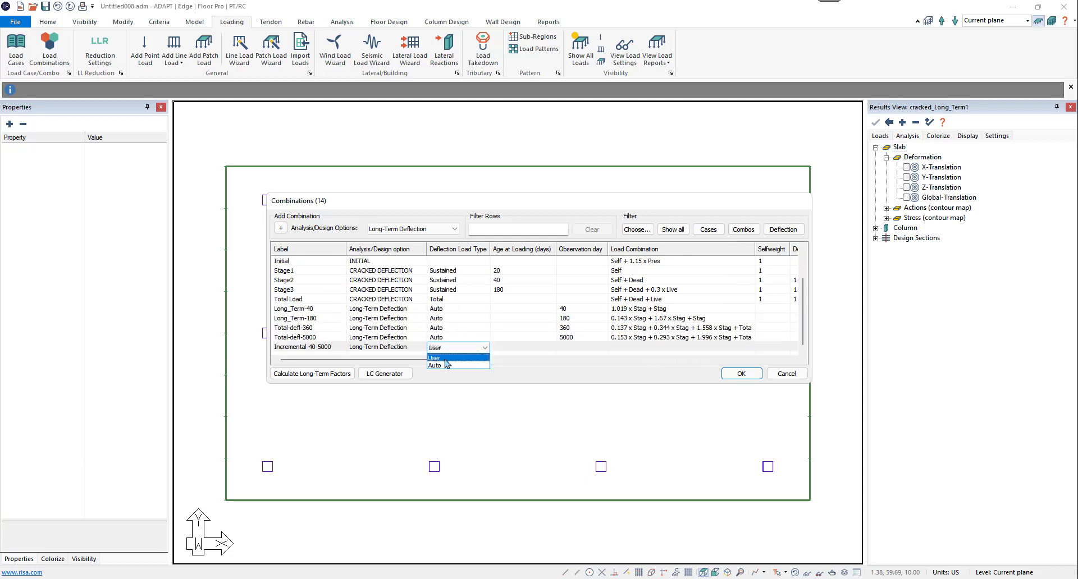
{"action": "left_click", "coordinate": [445, 359]}
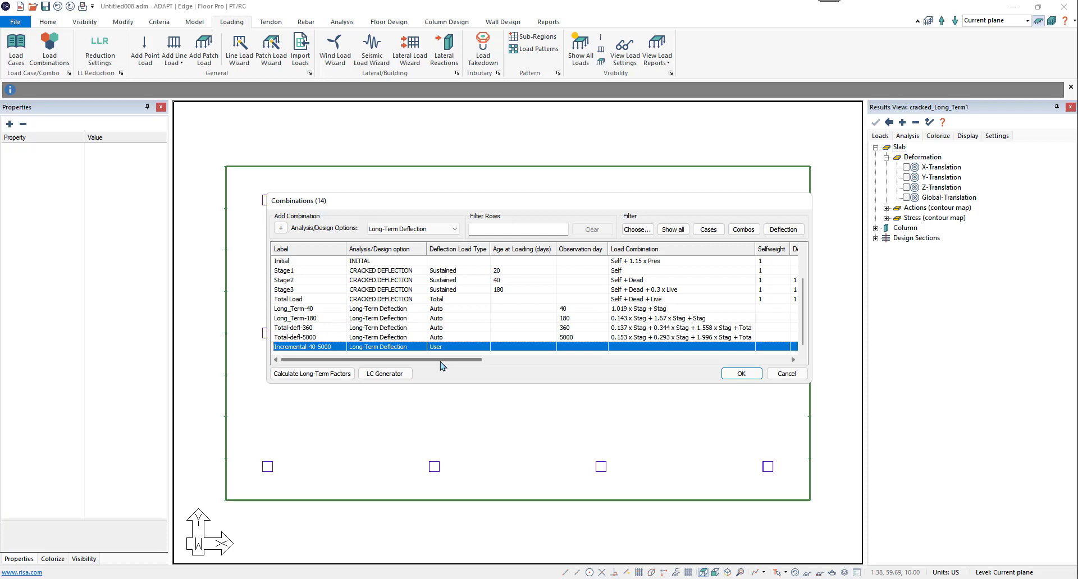
Step: Give Incremental-40-5000 factors of 1 for Total-defl-5000 and -1 for Long_Term-40
{"action": "left_click_drag", "start_coordinate": [441, 365], "coordinate": [727, 366]}
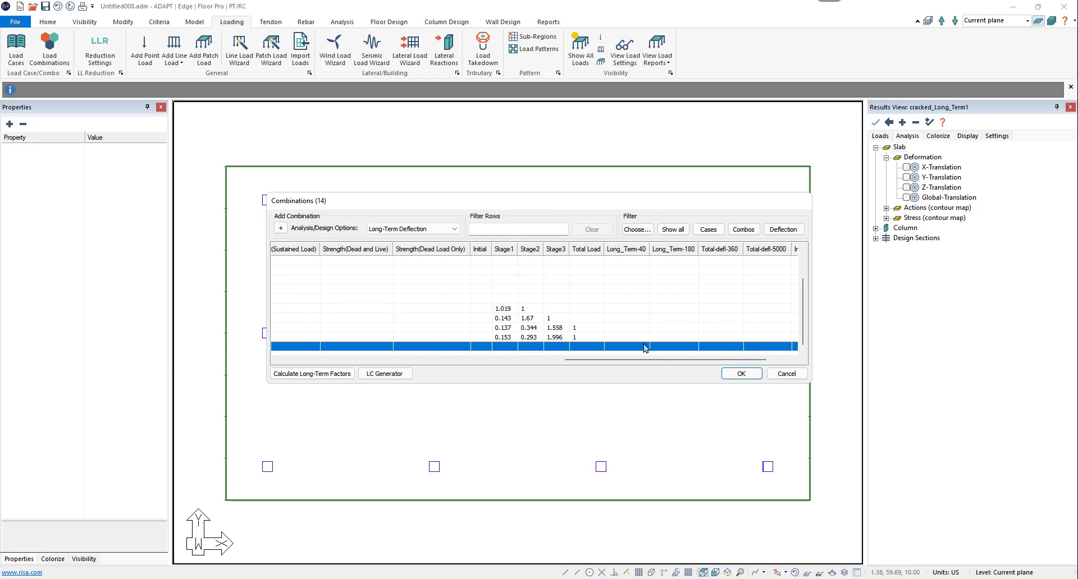
{"action": "left_click_drag", "start_coordinate": [645, 360], "coordinate": [720, 350]}
{"action": "left_click", "coordinate": [720, 348]}
{"action": "type", "text": "1"}
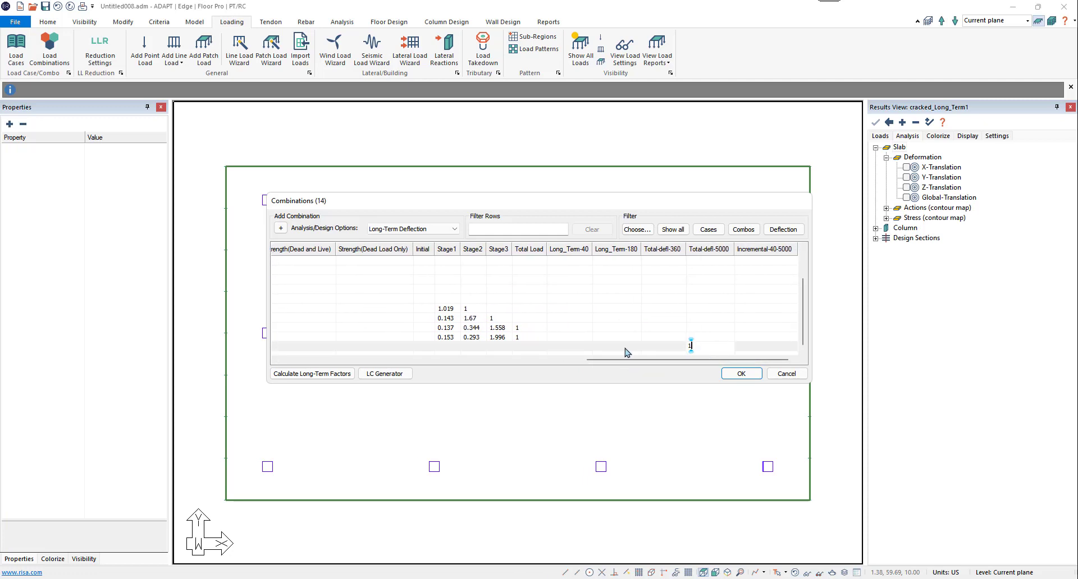
{"action": "left_click", "coordinate": [583, 347]}
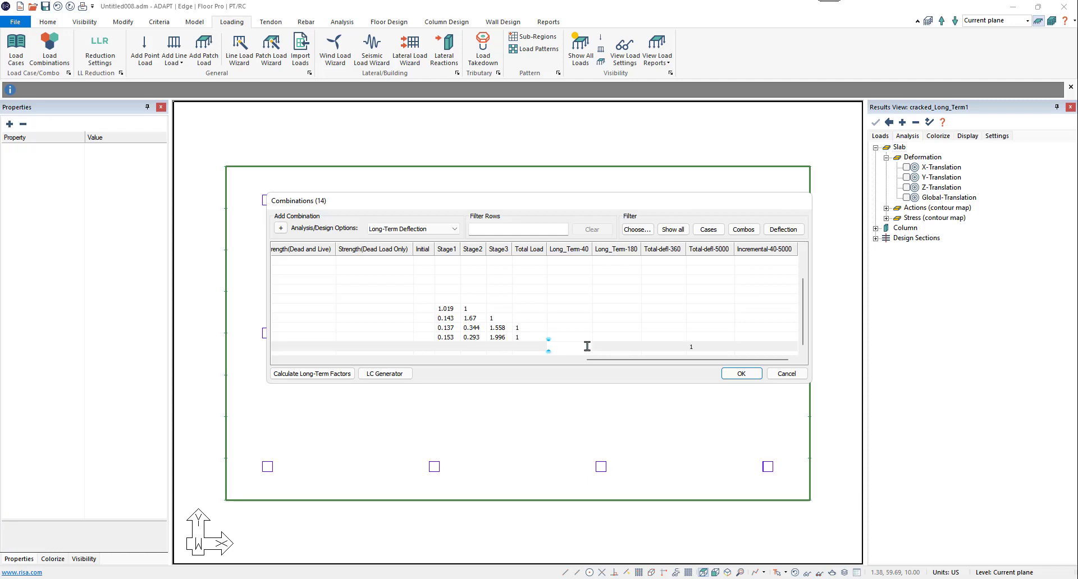
{"action": "key", "text": "Return"}
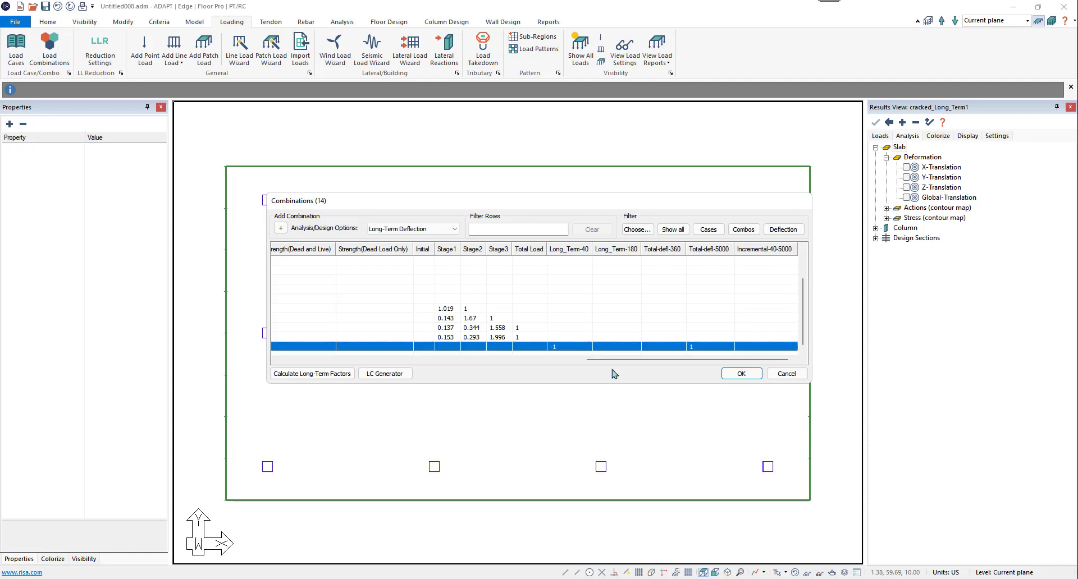
Step: Calculate the long-term factors and accept the fourteen load combinations
{"action": "left_click_drag", "start_coordinate": [613, 360], "coordinate": [280, 361]}
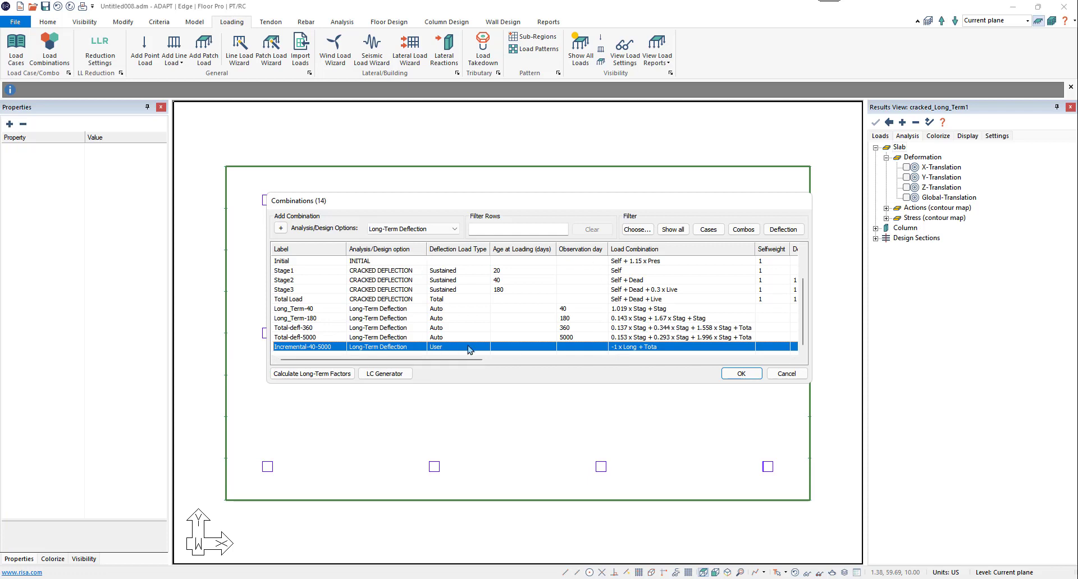
{"action": "left_click", "coordinate": [330, 374]}
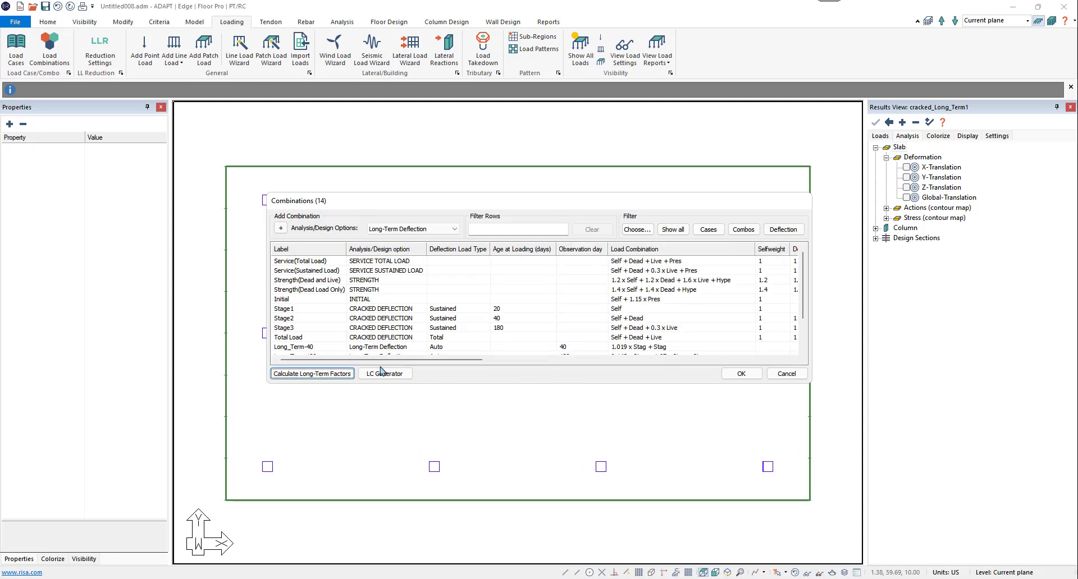
{"action": "left_click_drag", "start_coordinate": [383, 362], "coordinate": [670, 368]}
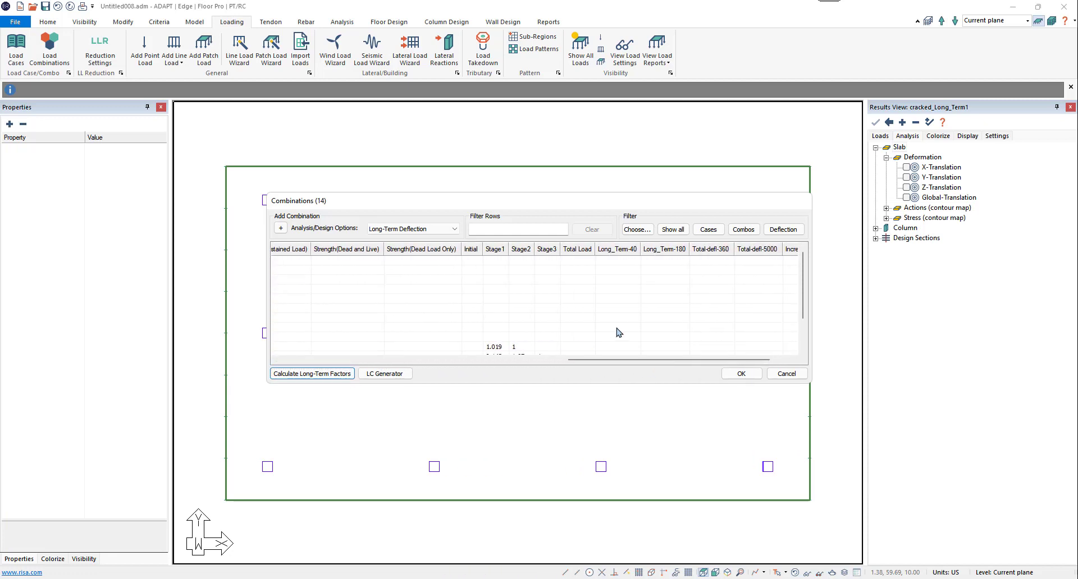
{"action": "scroll", "coordinate": [615, 332], "scroll_direction": "down", "scroll_amount": 2}
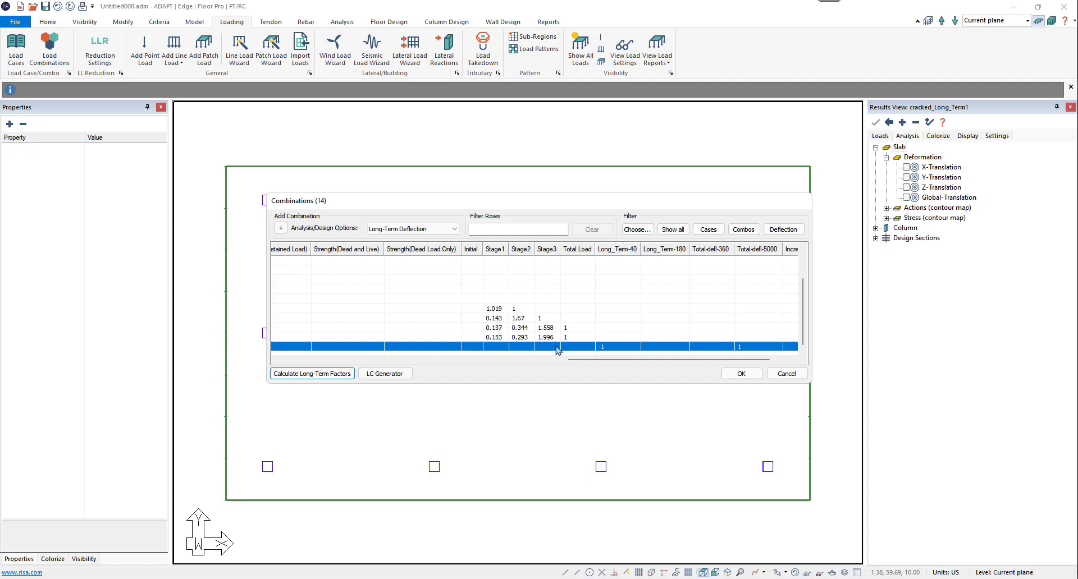
{"action": "left_click_drag", "start_coordinate": [570, 359], "coordinate": [275, 362]}
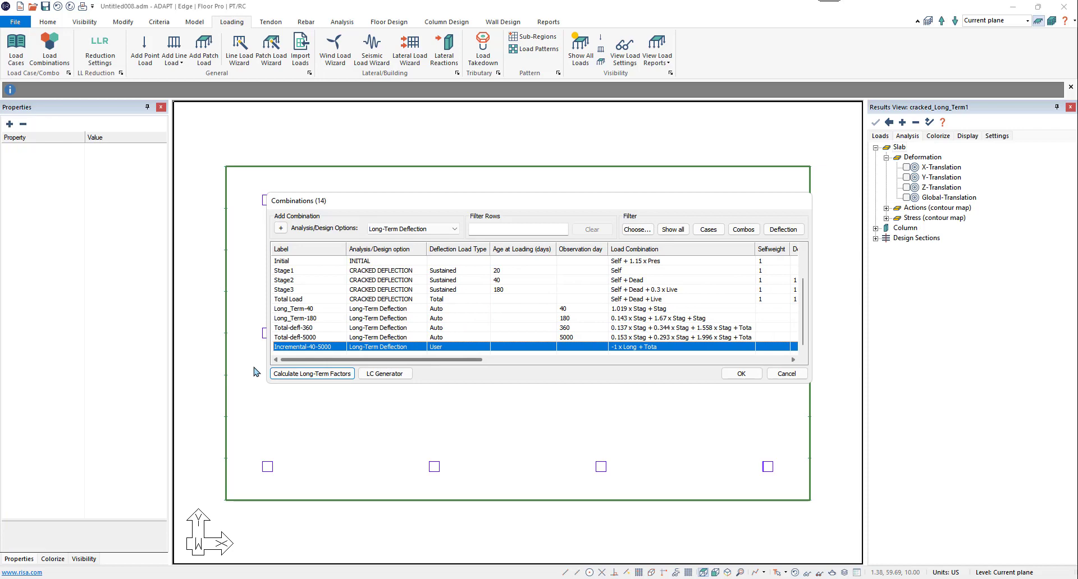
{"action": "left_click", "coordinate": [733, 374]}
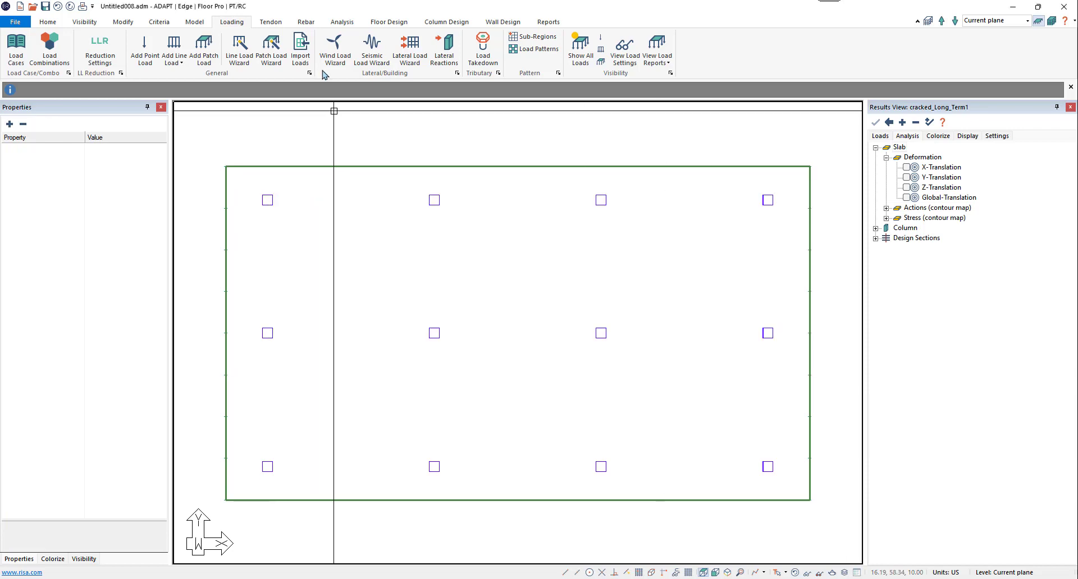
Step: Run the analysis for all 14 load combinations and save the solution
{"action": "left_click", "coordinate": [341, 22]}
{"action": "left_click", "coordinate": [174, 48]}
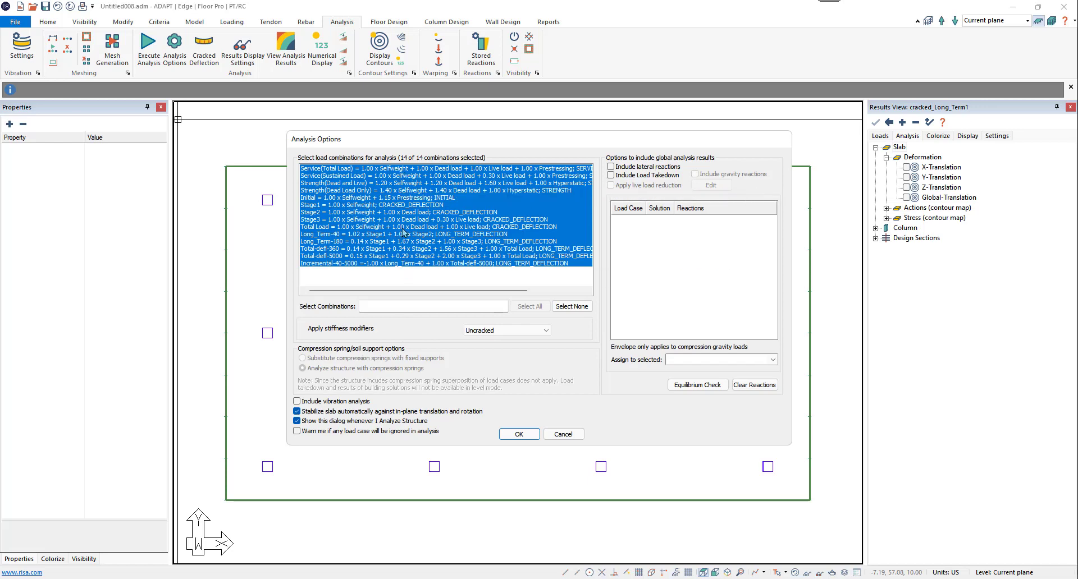
{"action": "left_click", "coordinate": [517, 434]}
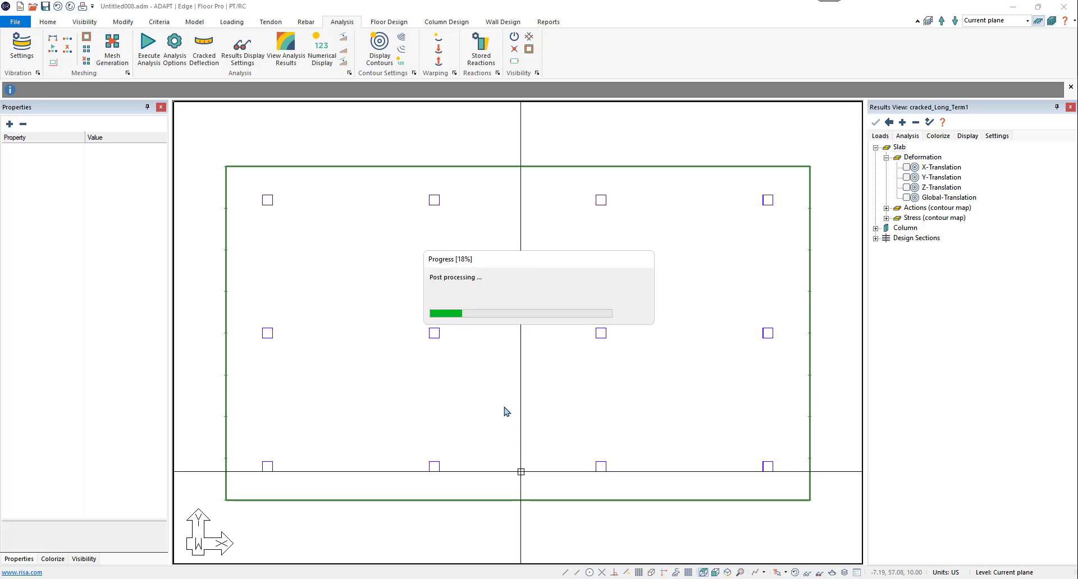
{"action": "left_click", "coordinate": [519, 320]}
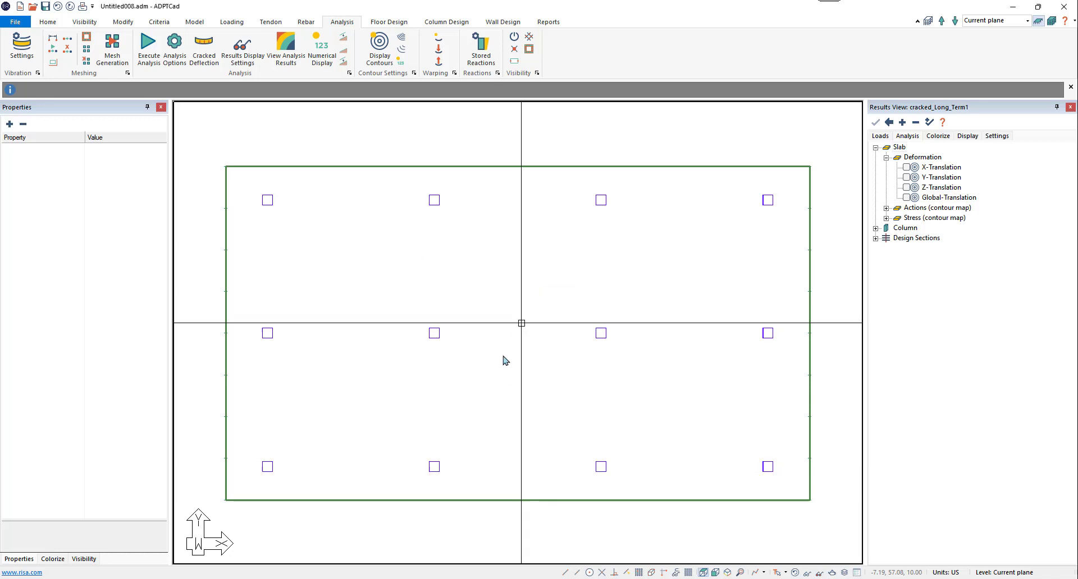
Step: Design the slab sections and save the design results
{"action": "left_click", "coordinate": [389, 22]}
{"action": "left_click", "coordinate": [355, 48]}
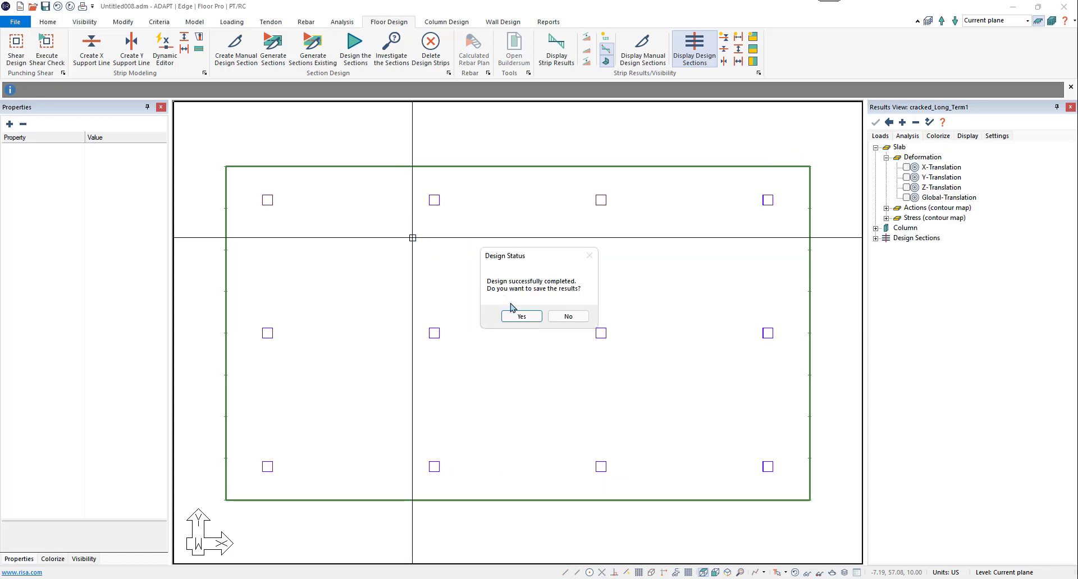
{"action": "left_click", "coordinate": [515, 315]}
Step: Run the cracked deflection calculation and dismiss its completion message
{"action": "left_click", "coordinate": [342, 21]}
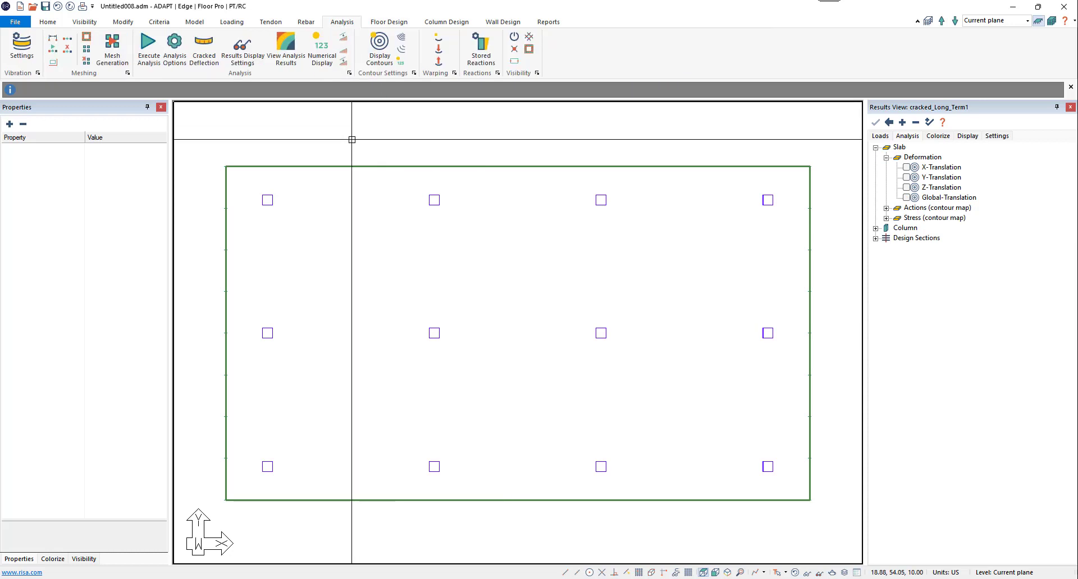
{"action": "left_click", "coordinate": [203, 48]}
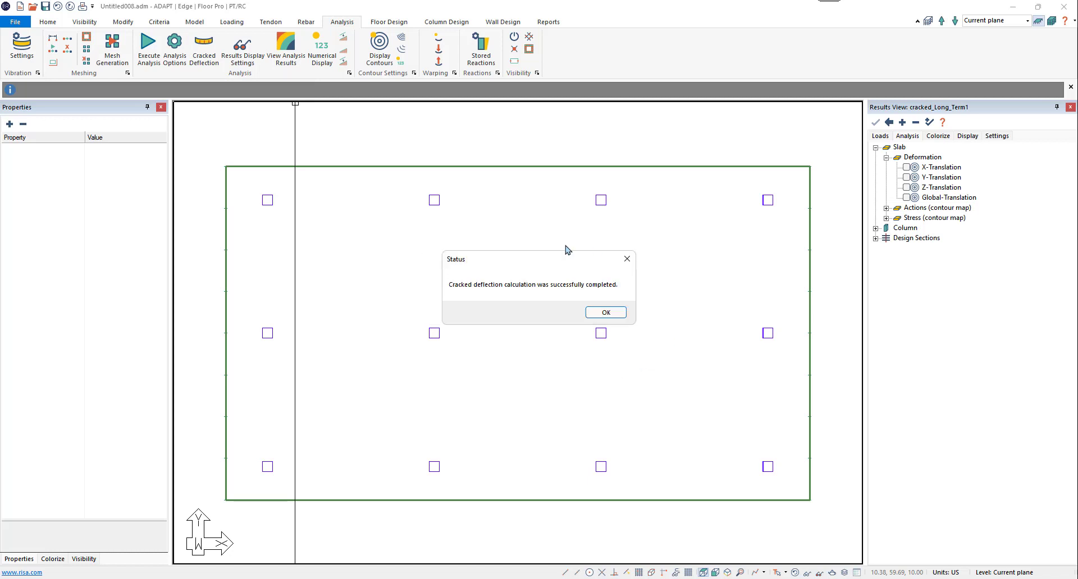
{"action": "left_click", "coordinate": [605, 313]}
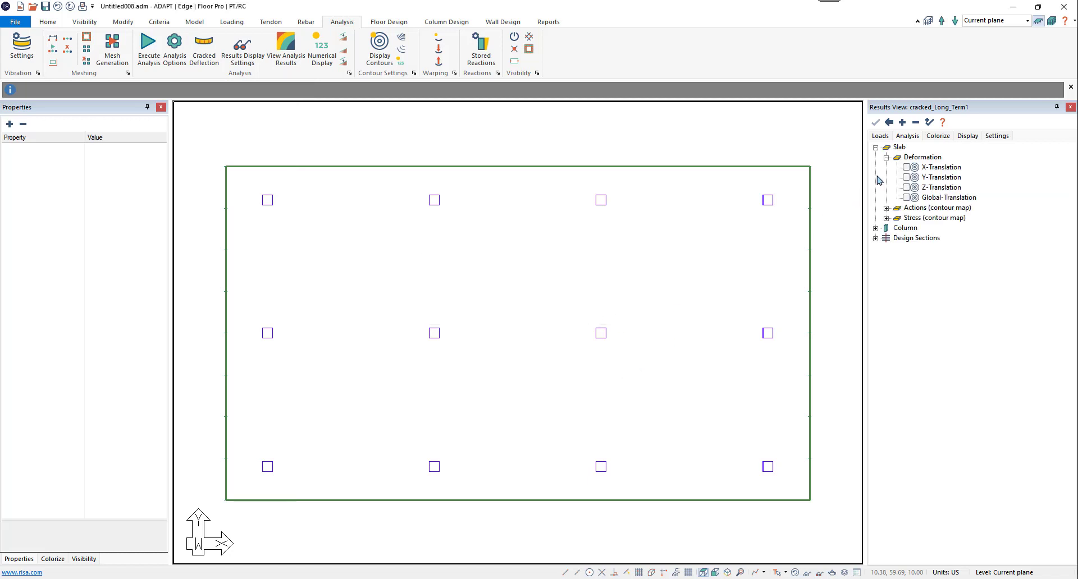
{"action": "left_click", "coordinate": [880, 137]}
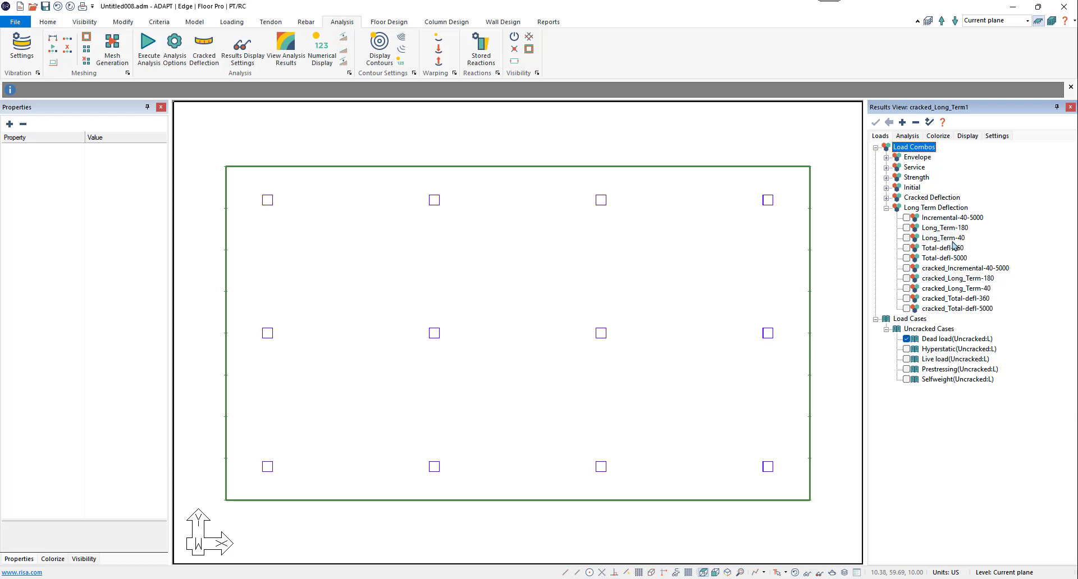
Step: Select the Total-defl-5000 combination for slab Z-translation contours (0.40 to -1.00 in)
{"action": "left_click", "coordinate": [906, 259]}
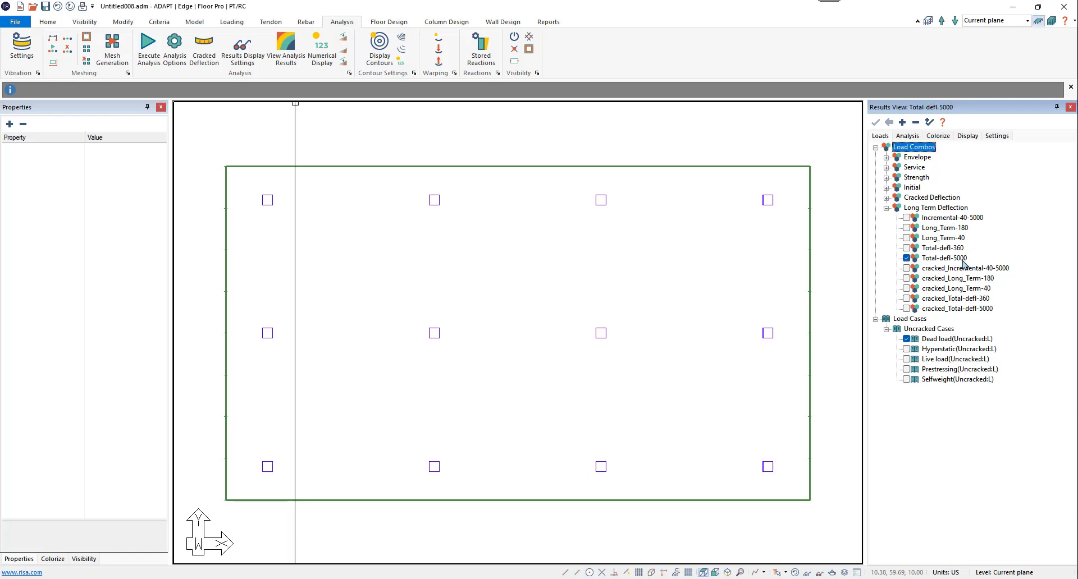
{"action": "left_click", "coordinate": [908, 137]}
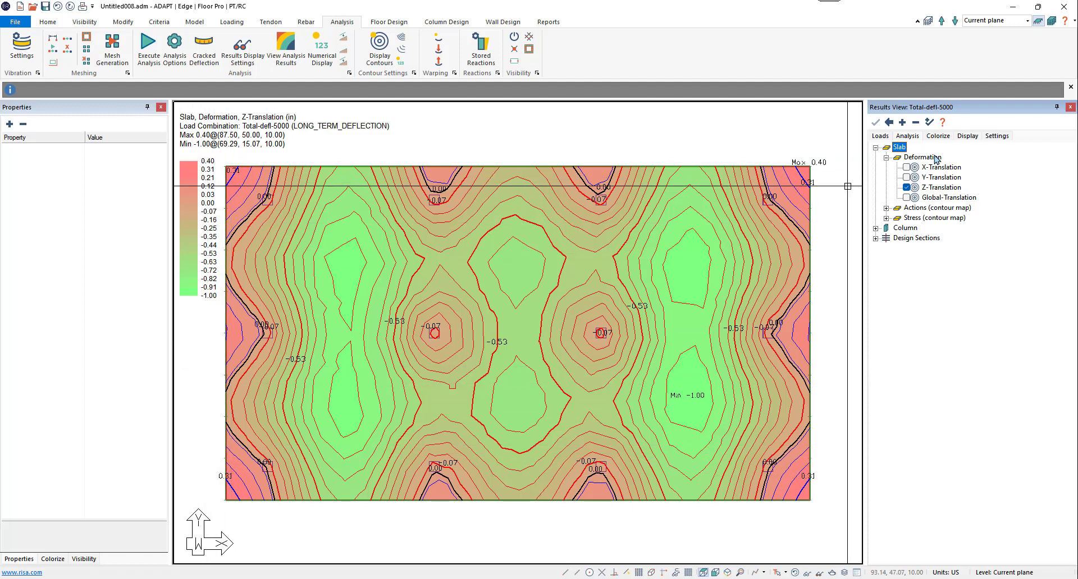
Step: Show the Z-deflection contours for cracked_Total-defl-5000 instead (0.45 to -1.10 in)
{"action": "left_click", "coordinate": [880, 136]}
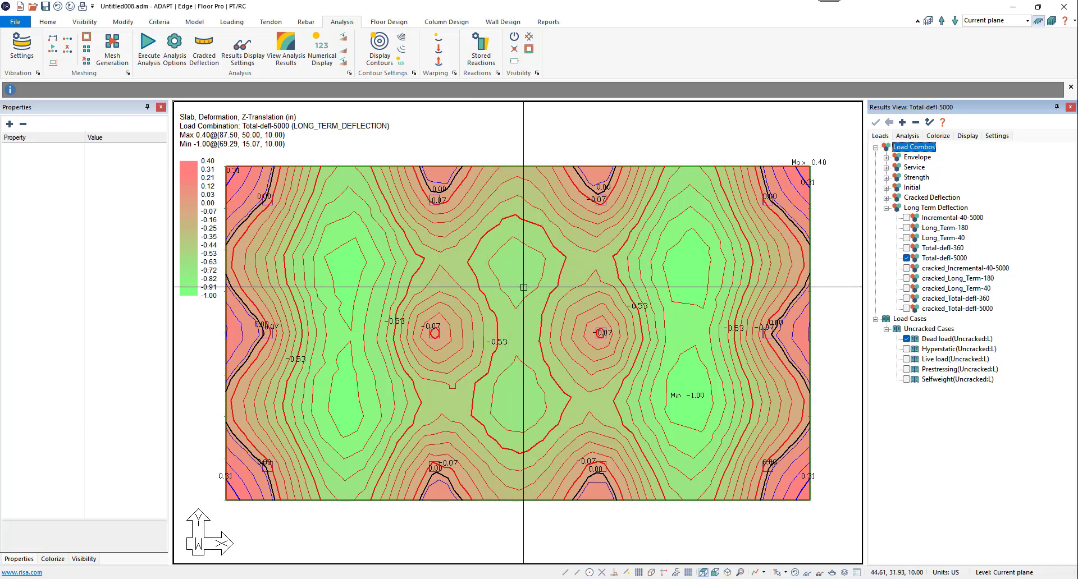
{"action": "left_click", "coordinate": [906, 308]}
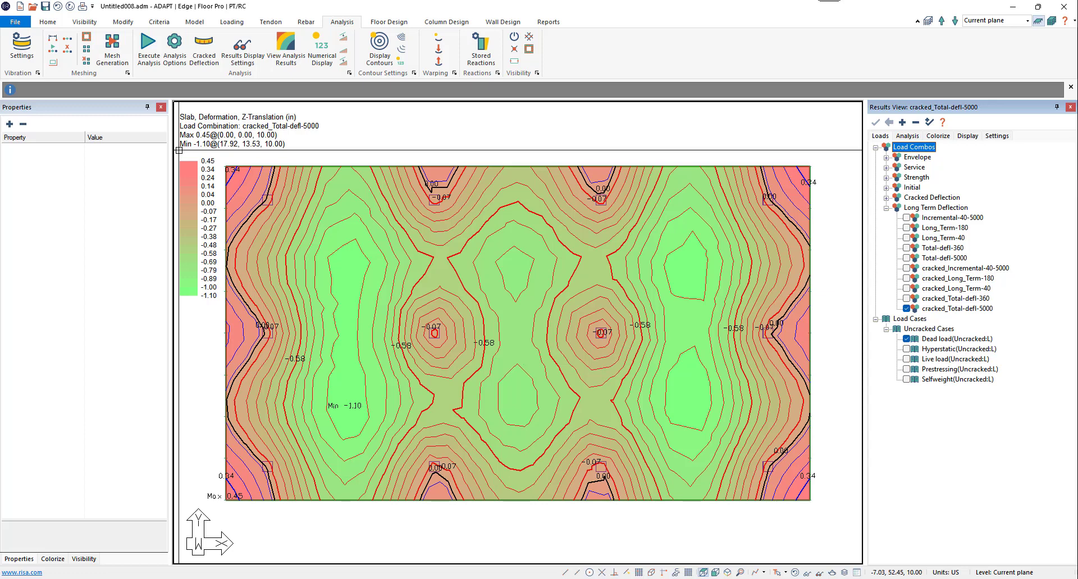
Step: Open the Help page Loading Ribbon > Load Combinations > Calculate Long-Term Factors
{"action": "left_click", "coordinate": [1065, 26]}
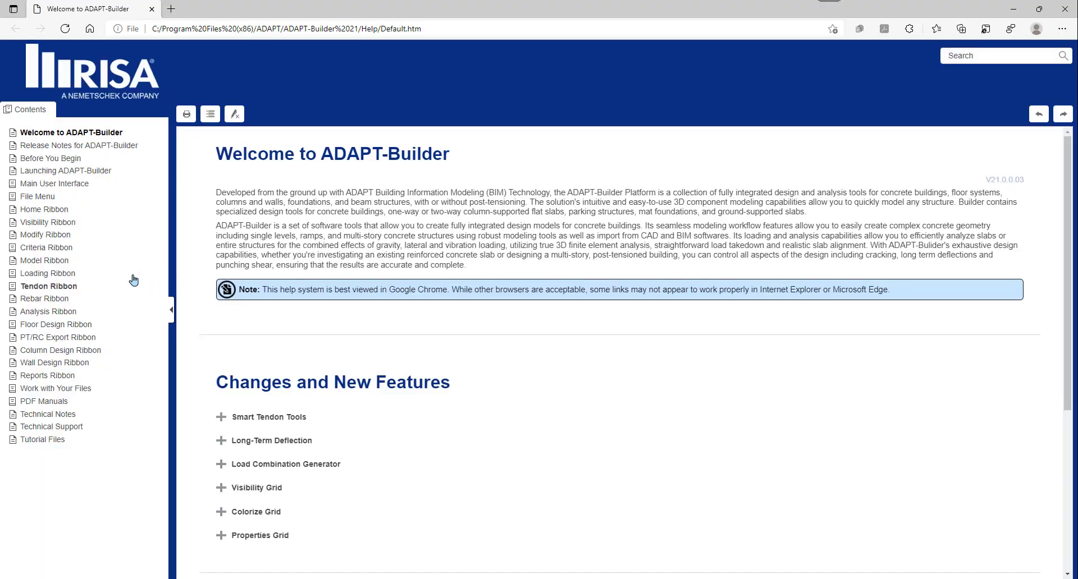
{"action": "left_click", "coordinate": [50, 276]}
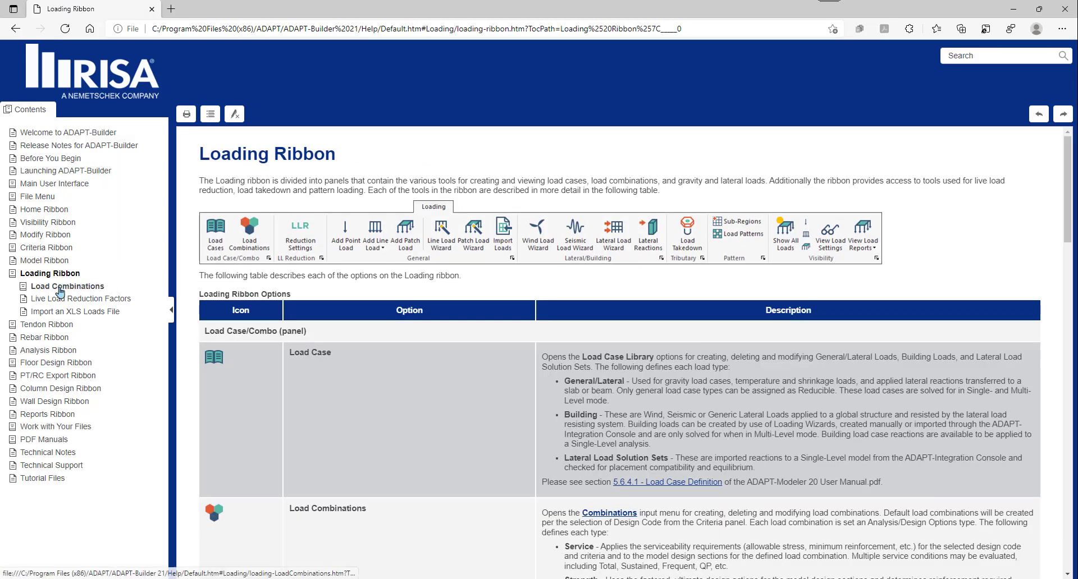
{"action": "left_click", "coordinate": [61, 288]}
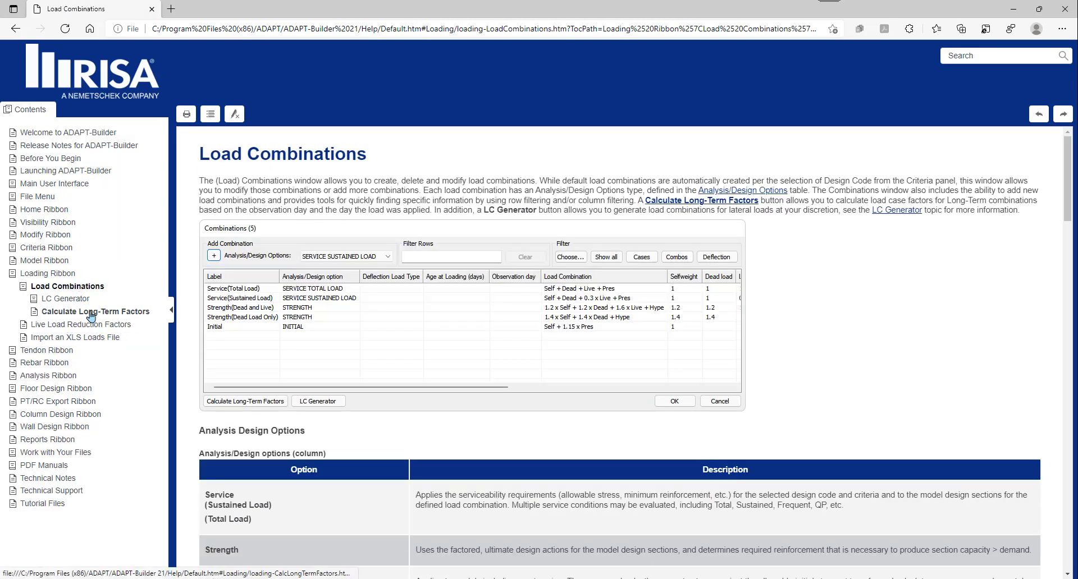
{"action": "left_click", "coordinate": [65, 313]}
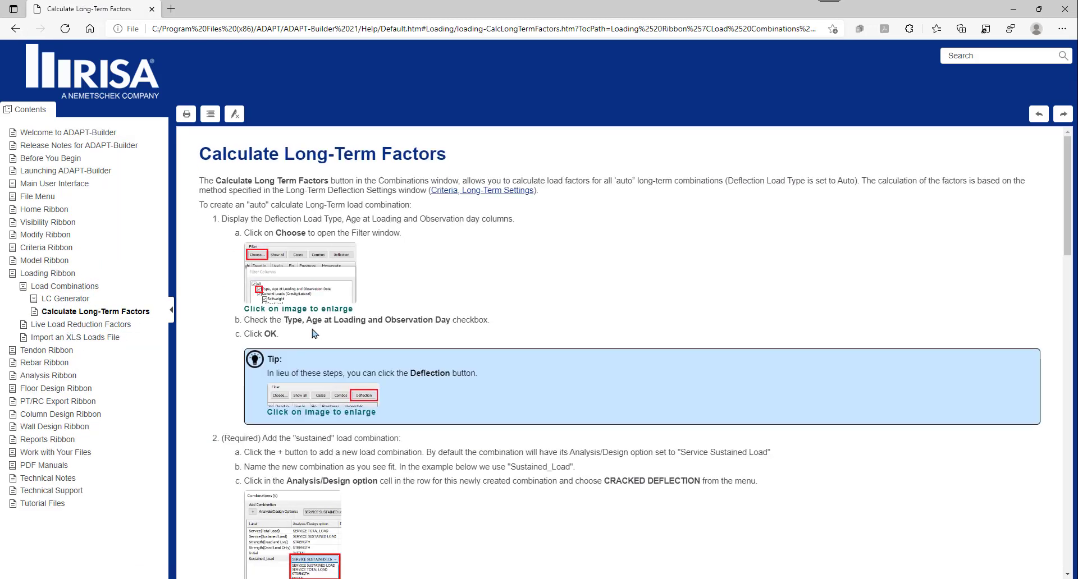